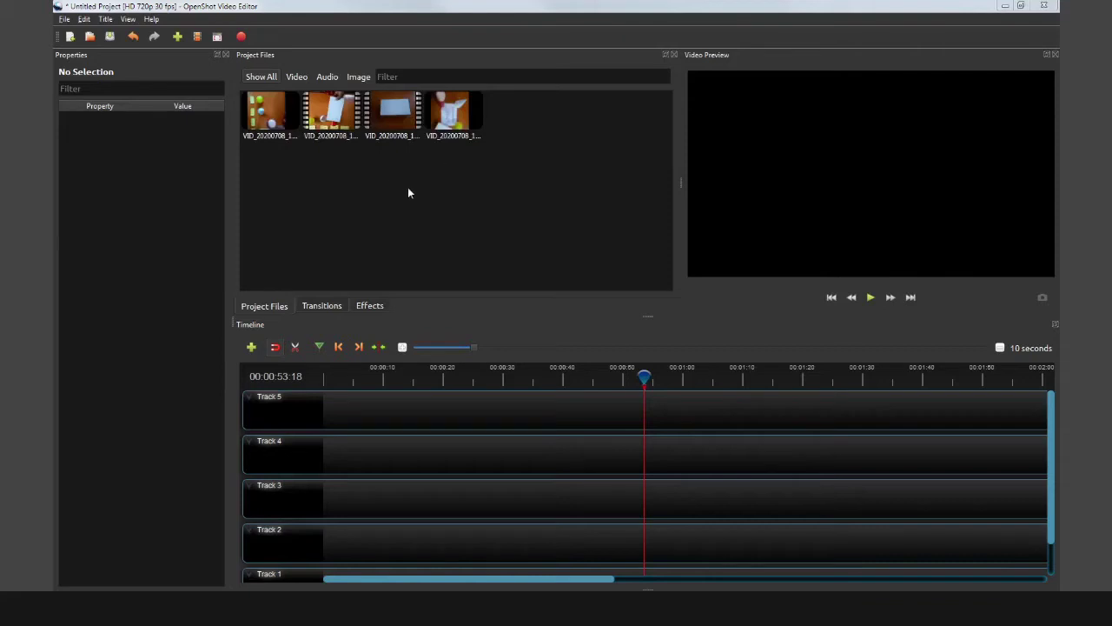
pyautogui.click(469, 131)
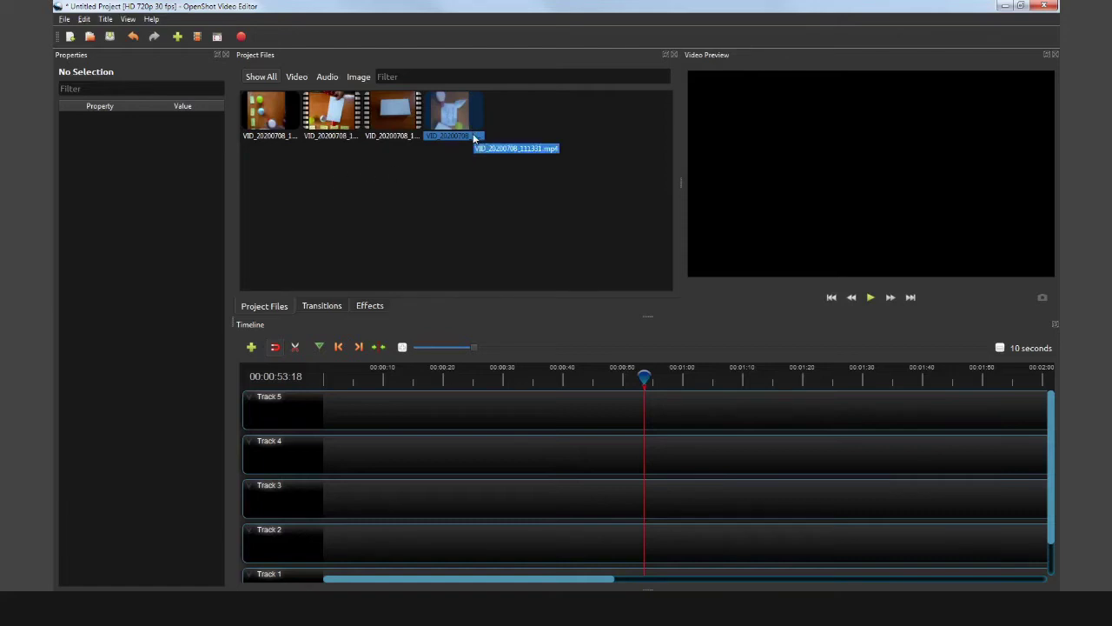
pyautogui.click(256, 124)
pyautogui.click(465, 129)
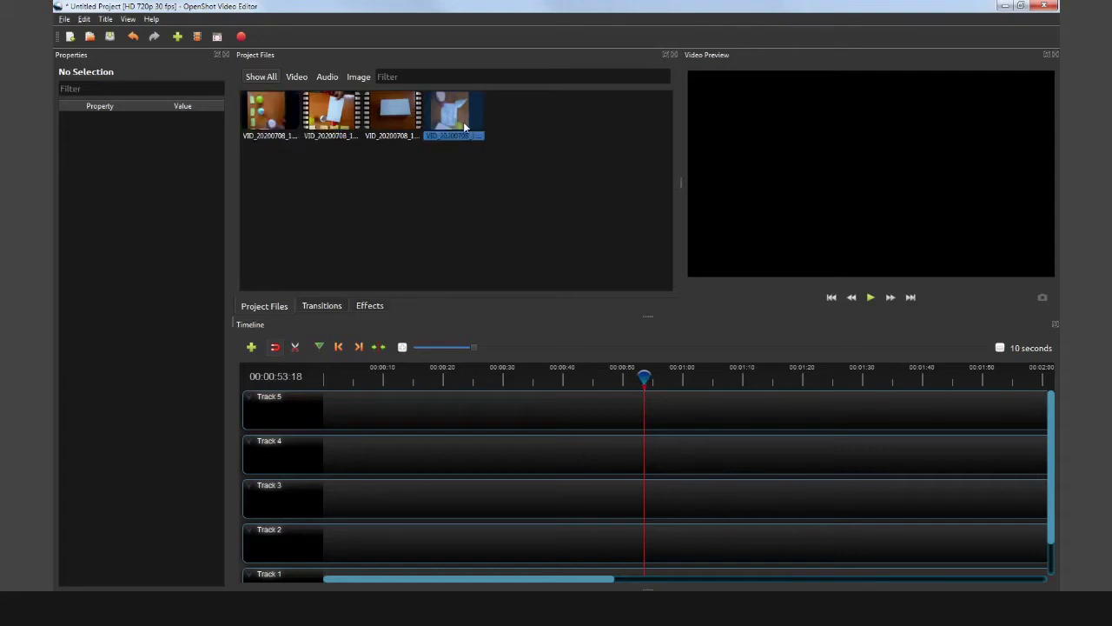
pyautogui.click(253, 122)
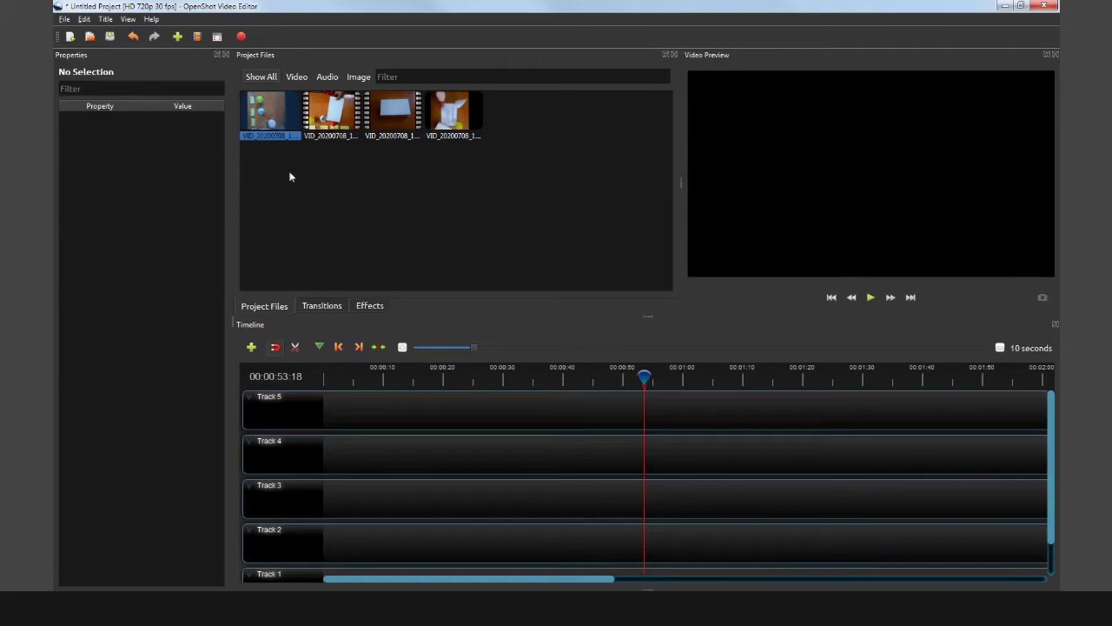
pyautogui.click(302, 210)
pyautogui.click(450, 123)
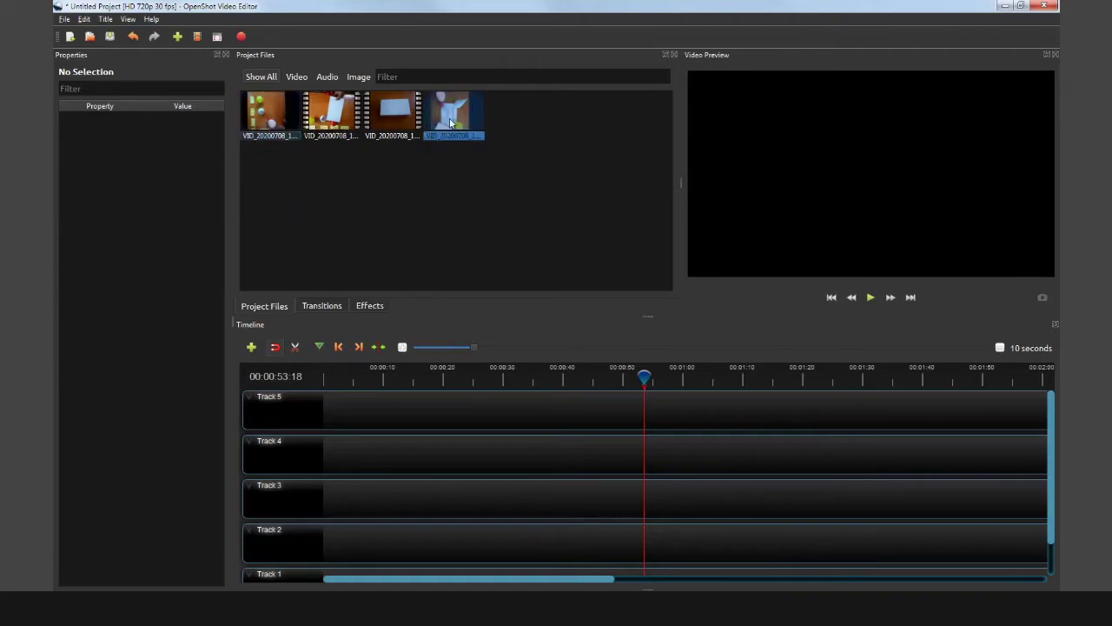
pyautogui.click(255, 121)
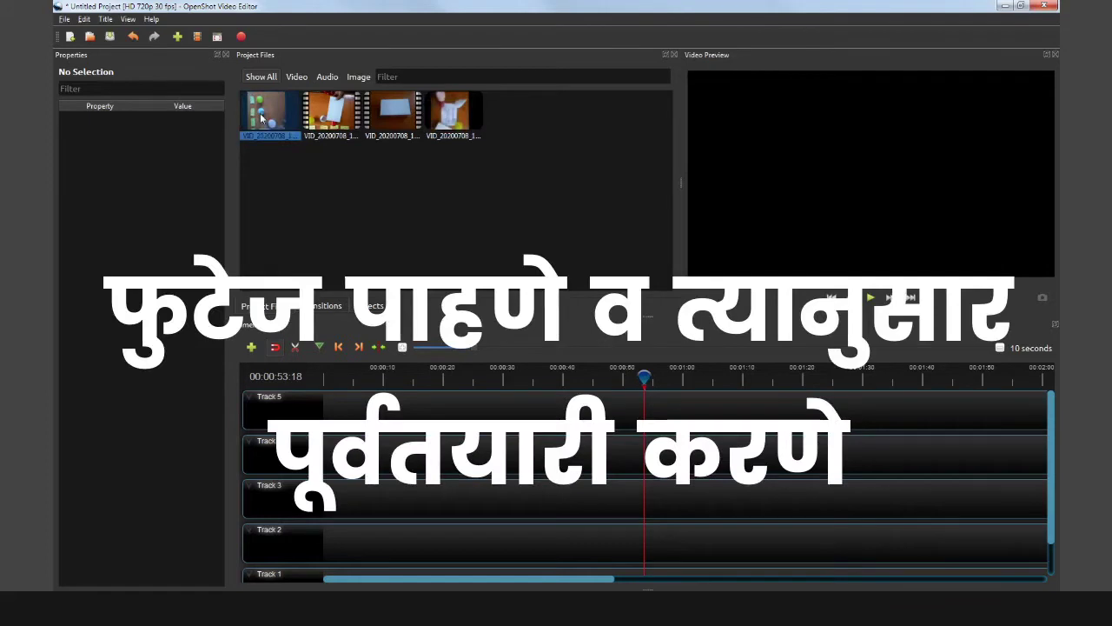
pyautogui.click(428, 199)
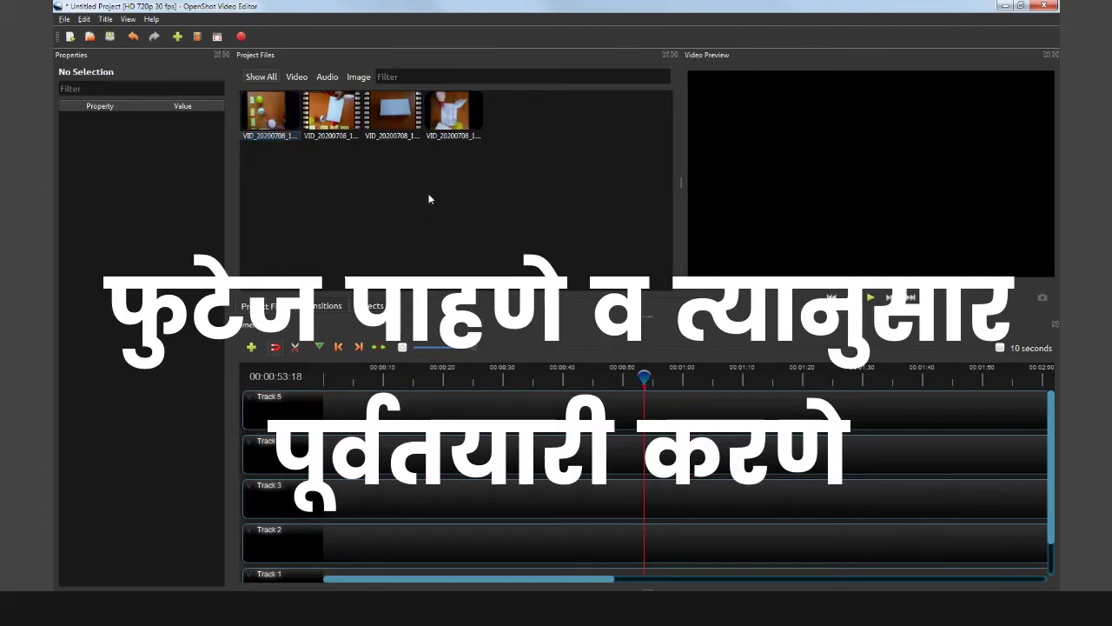
# - Preview the fourth project clip, VID_20200708_111331.mp4, playing and pausing its footage, and close the preview
pyautogui.click(450, 122)
pyautogui.rightClick(452, 113)
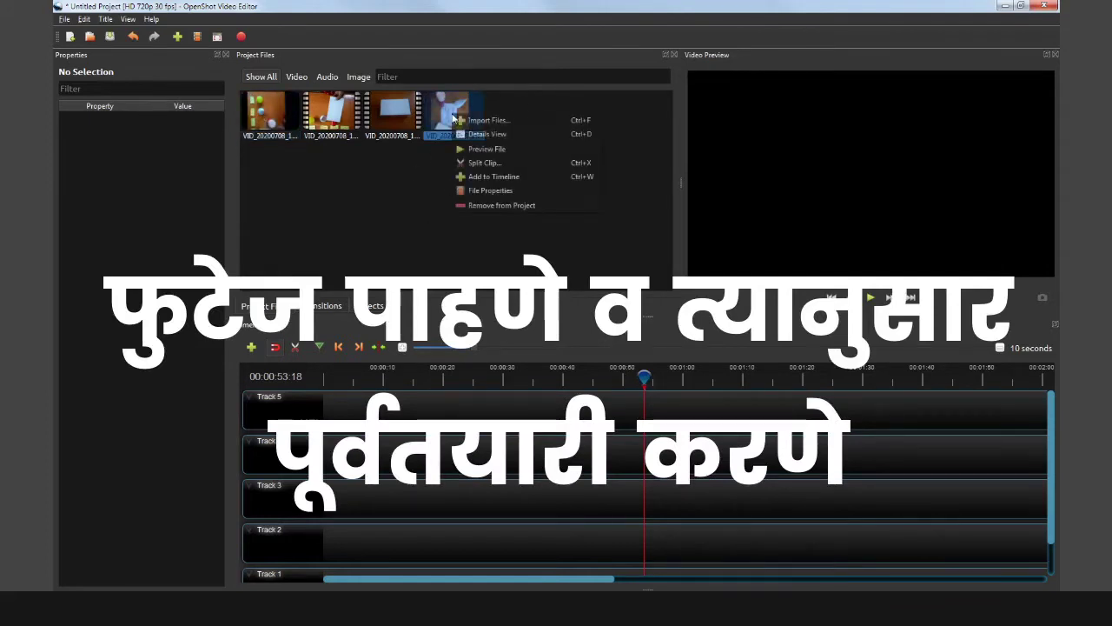
pyautogui.click(487, 149)
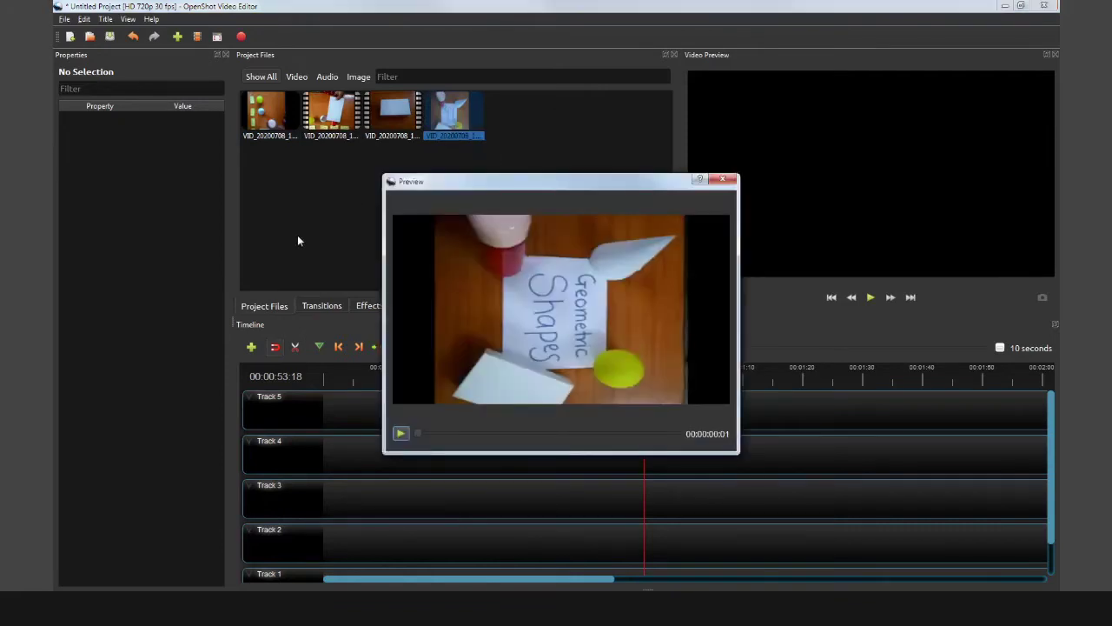
pyautogui.click(398, 436)
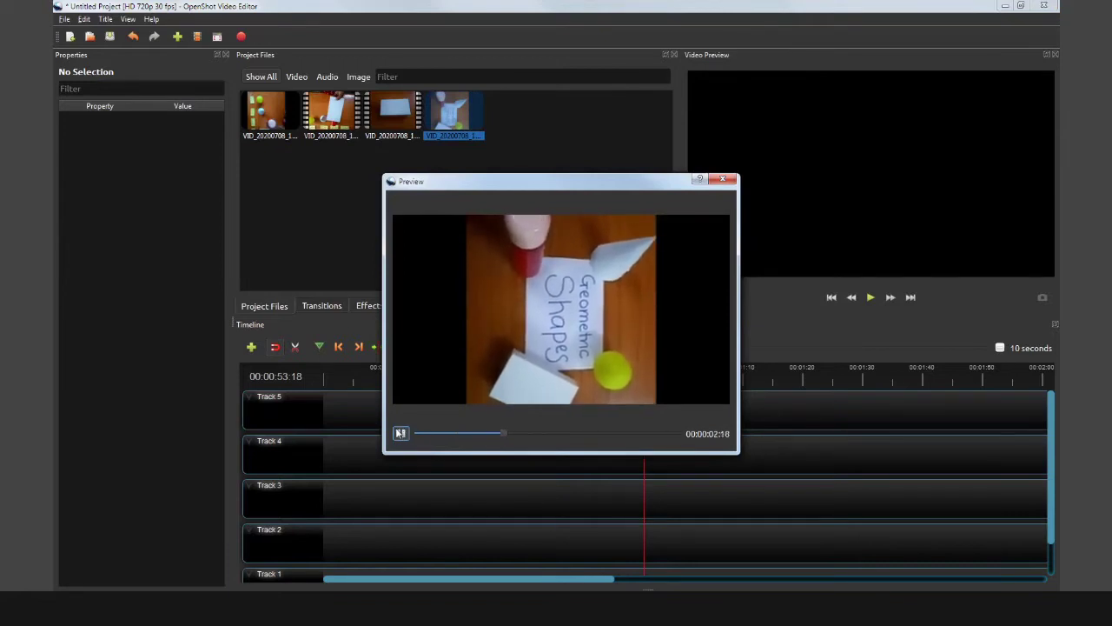
pyautogui.press('space')
pyautogui.click(401, 434)
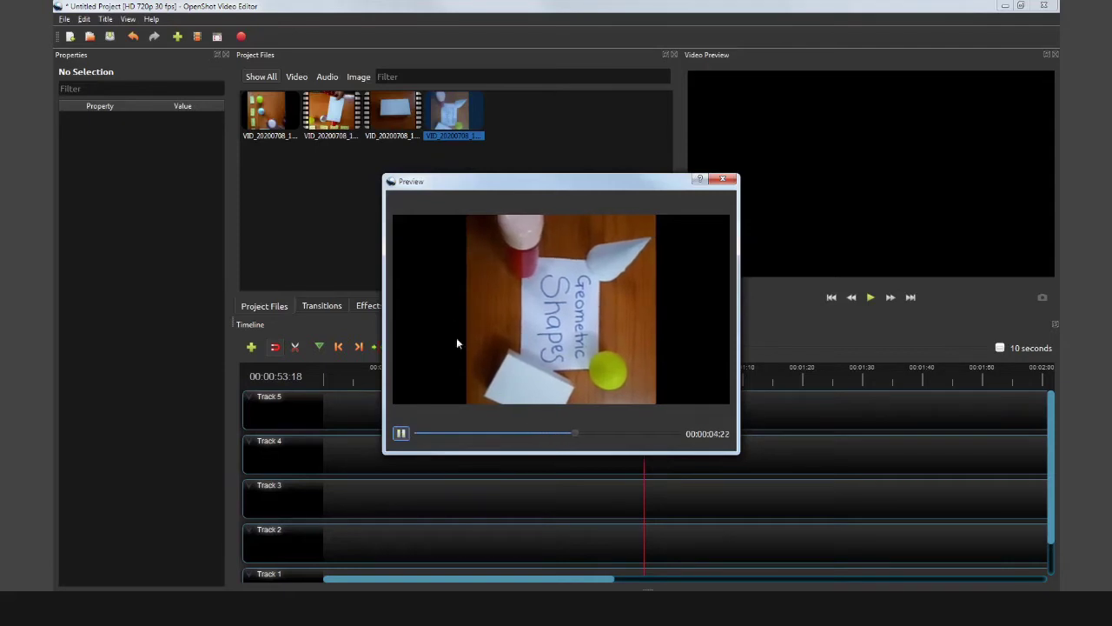
pyautogui.click(401, 434)
pyautogui.click(723, 179)
# - Preview the third project clip, playing its opening shots and skipping ahead to about 00:01:13, and close the preview
pyautogui.click(396, 126)
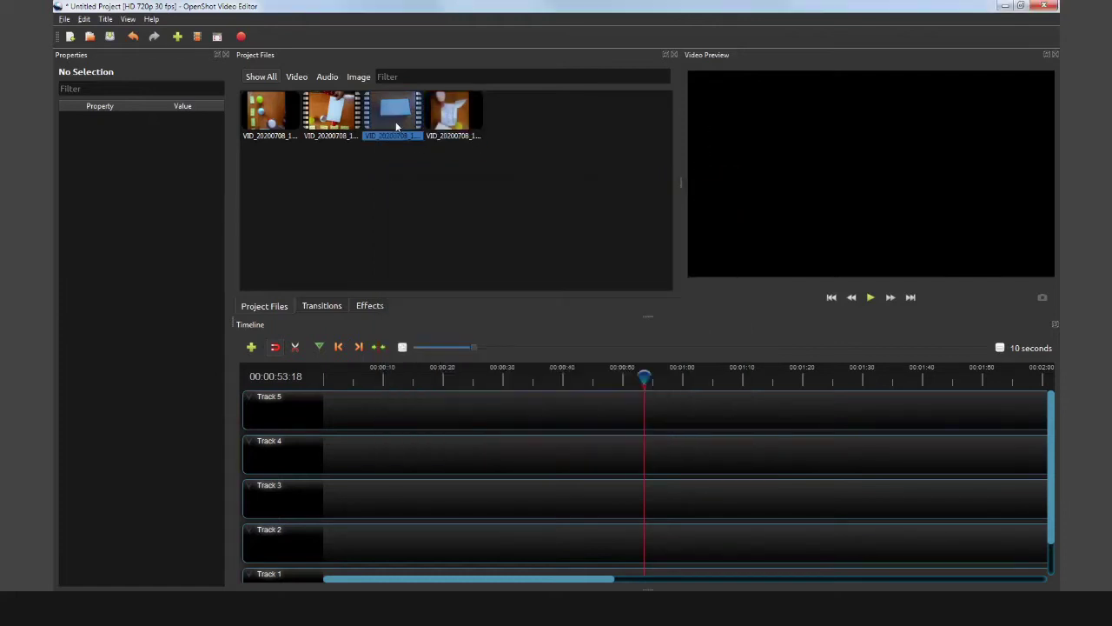
pyautogui.rightClick(396, 126)
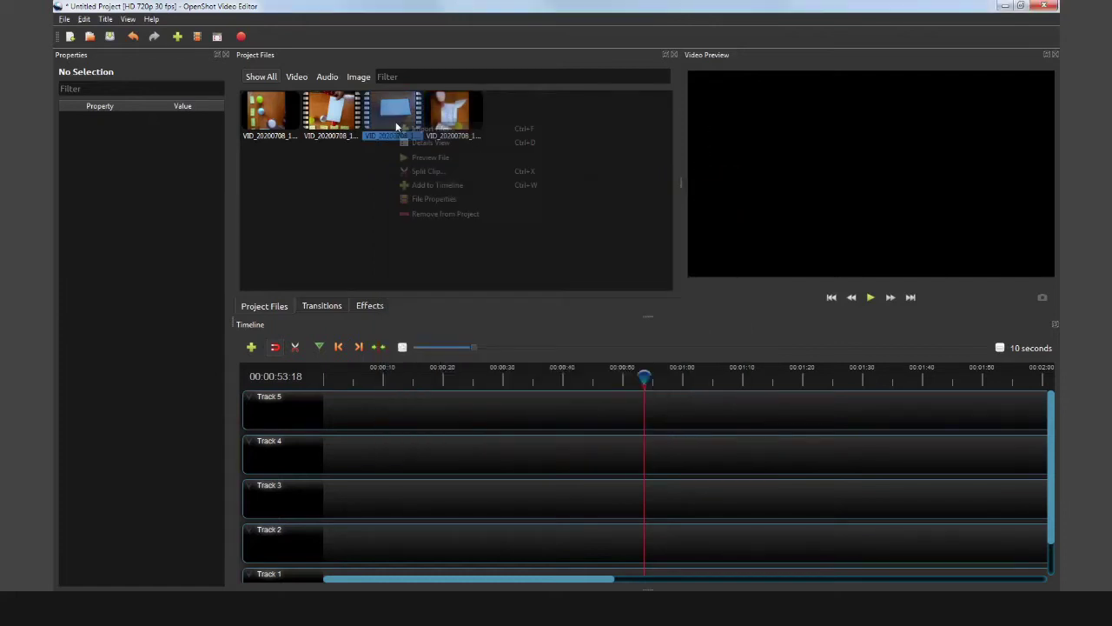
pyautogui.click(430, 159)
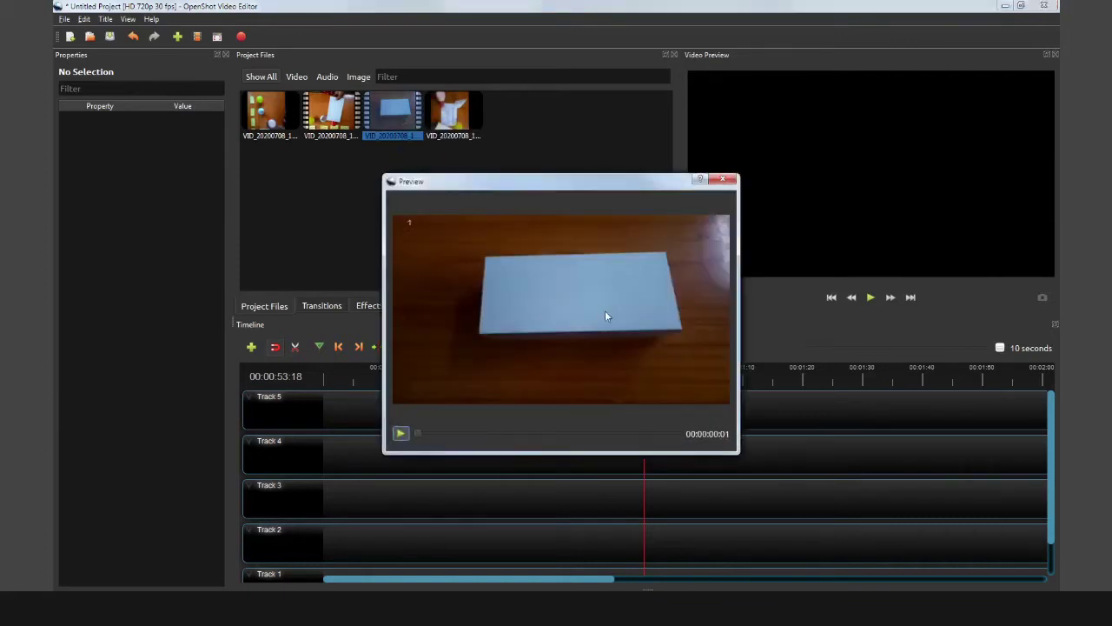
pyautogui.click(401, 433)
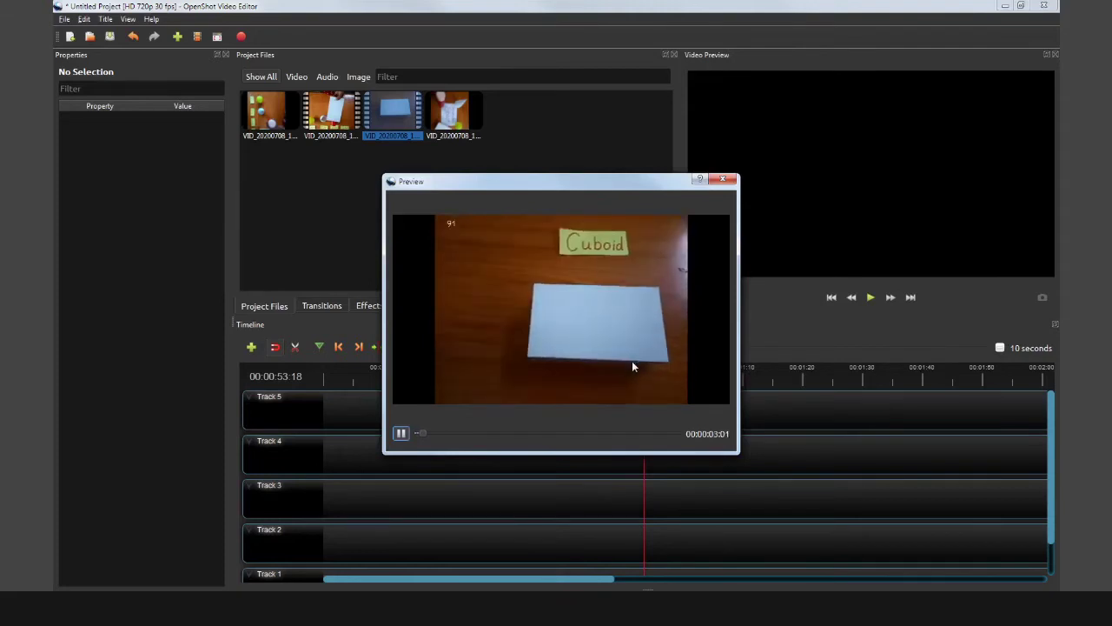
pyautogui.click(401, 433)
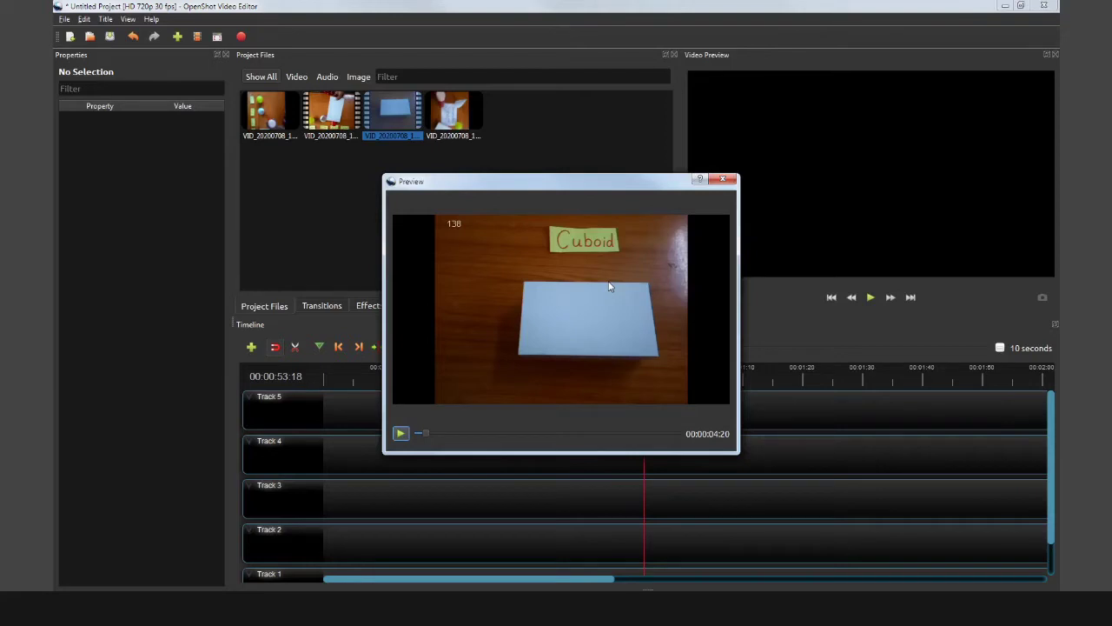
pyautogui.click(401, 433)
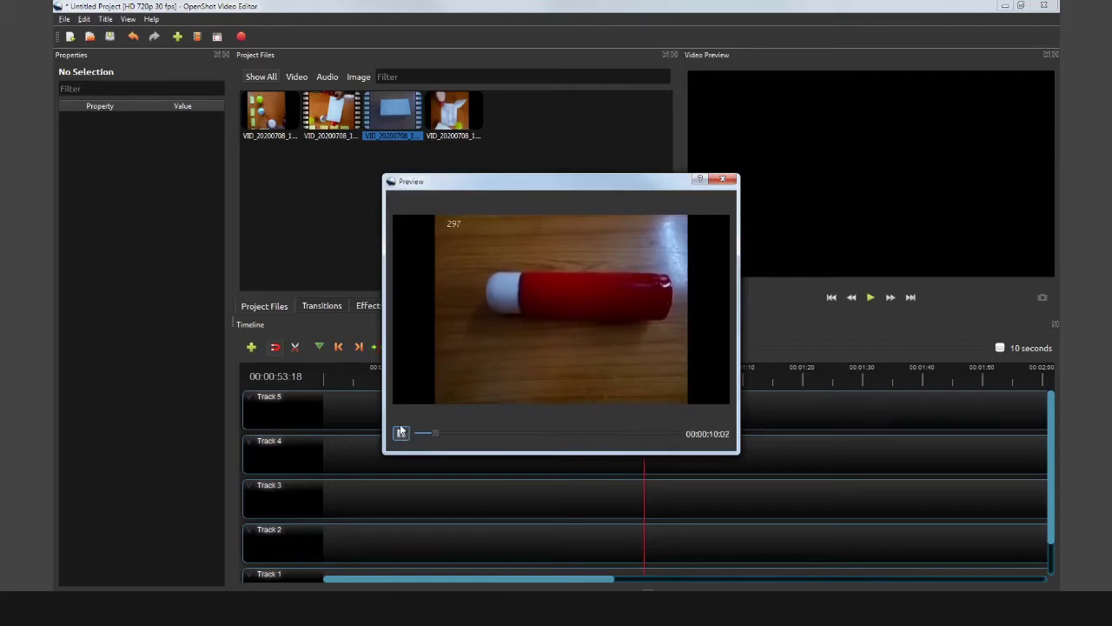
pyautogui.click(402, 432)
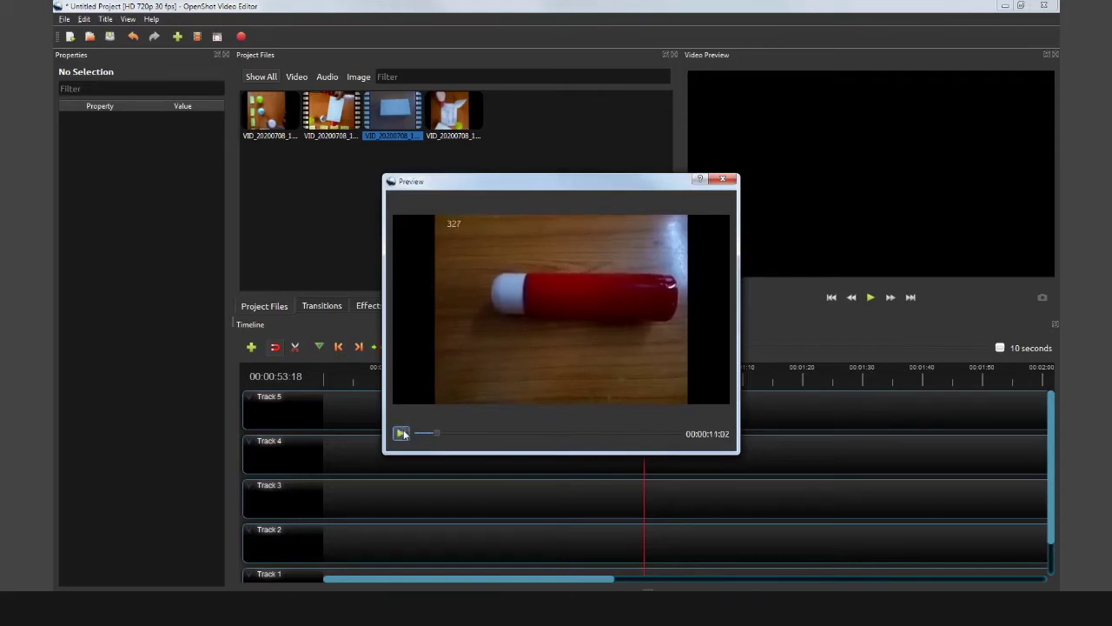
pyautogui.click(586, 432)
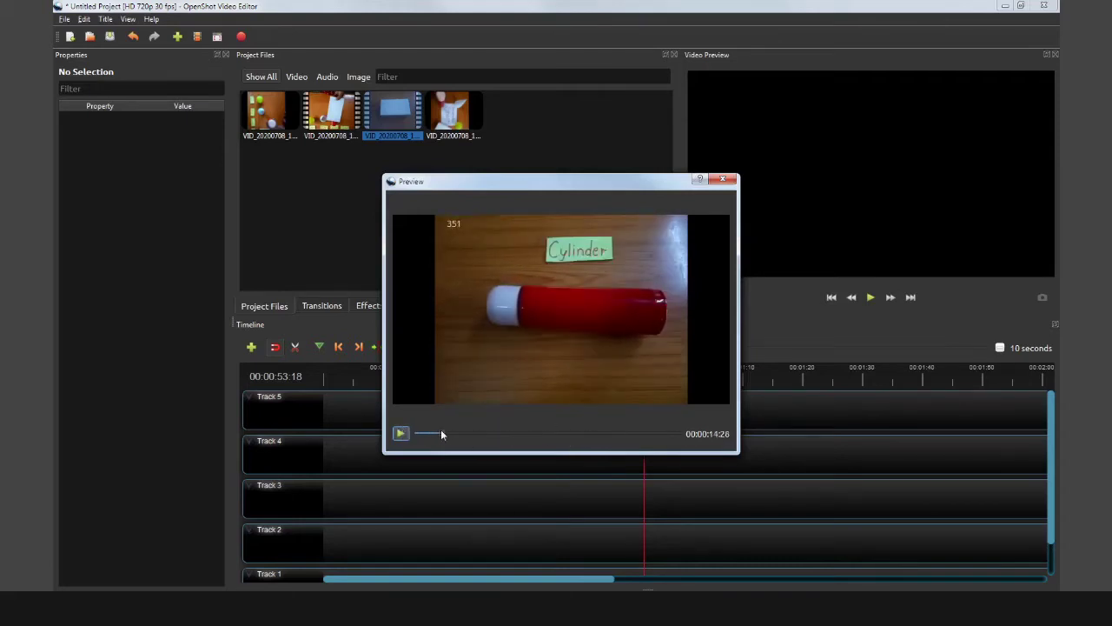
pyautogui.moveTo(440, 432); pyautogui.dragTo(548, 436)
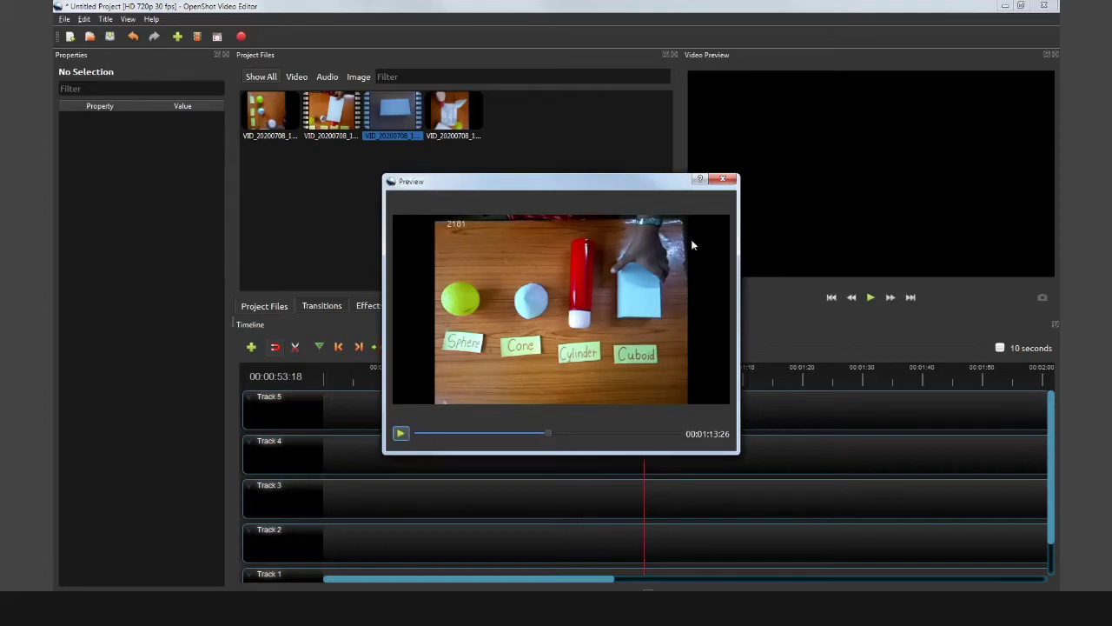
pyautogui.click(722, 179)
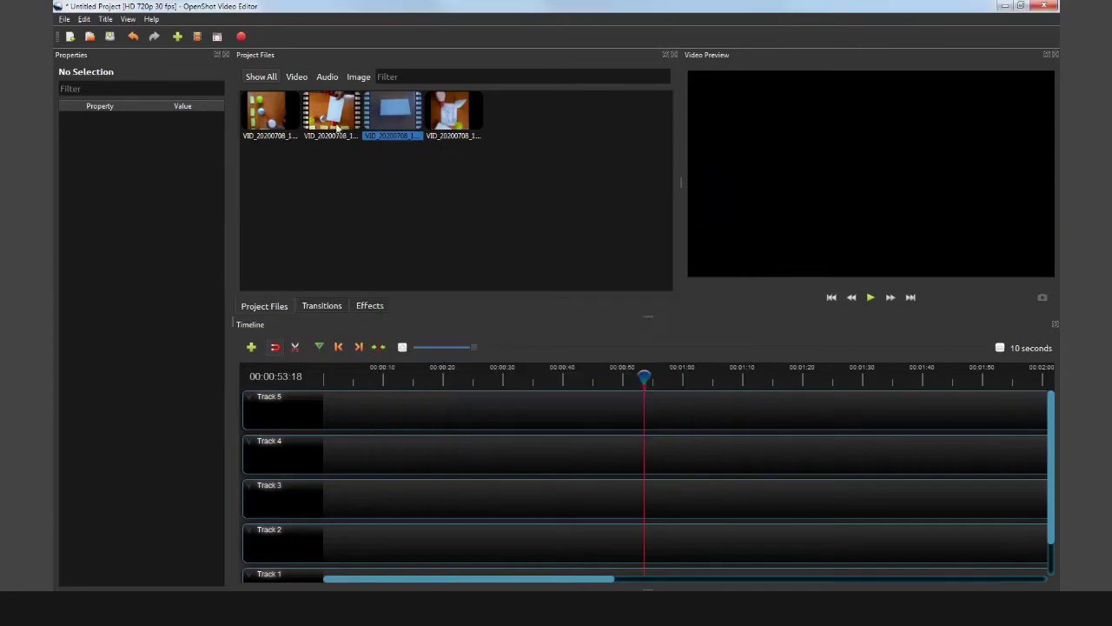
# - Preview the second project clip, playing its start and skipping to its end, and close the preview
pyautogui.click(333, 122)
pyautogui.rightClick(331, 120)
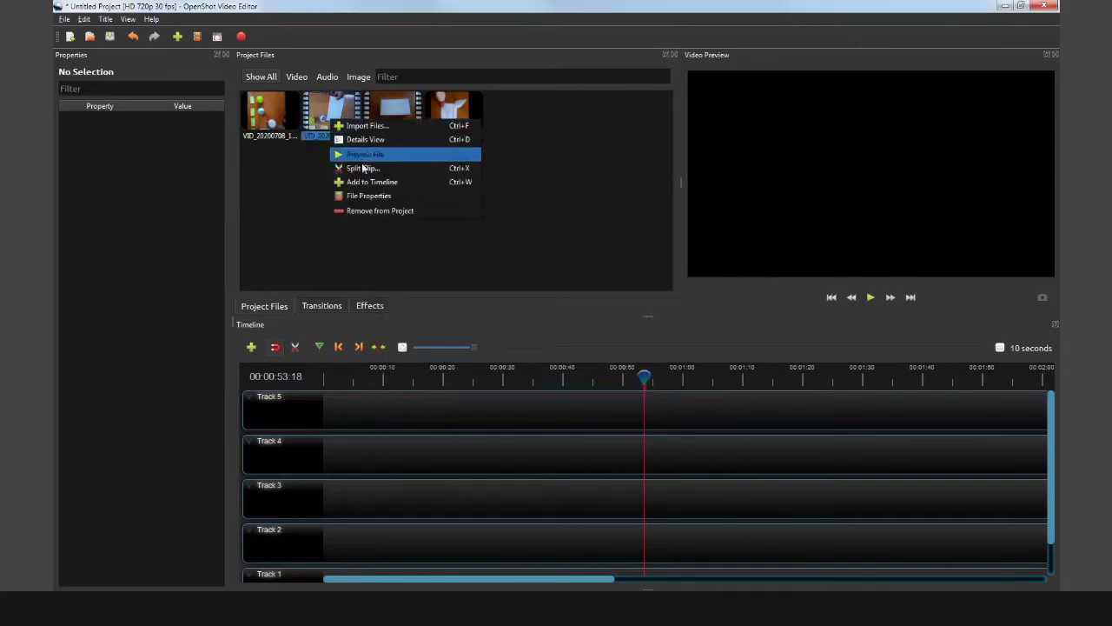
pyautogui.click(362, 154)
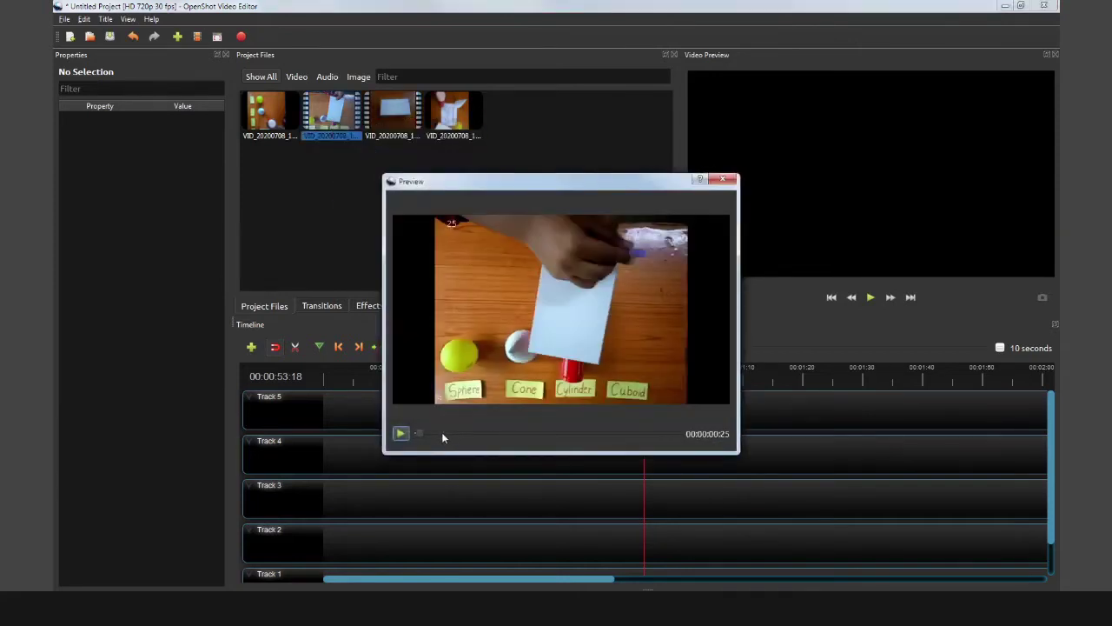
pyautogui.click(407, 436)
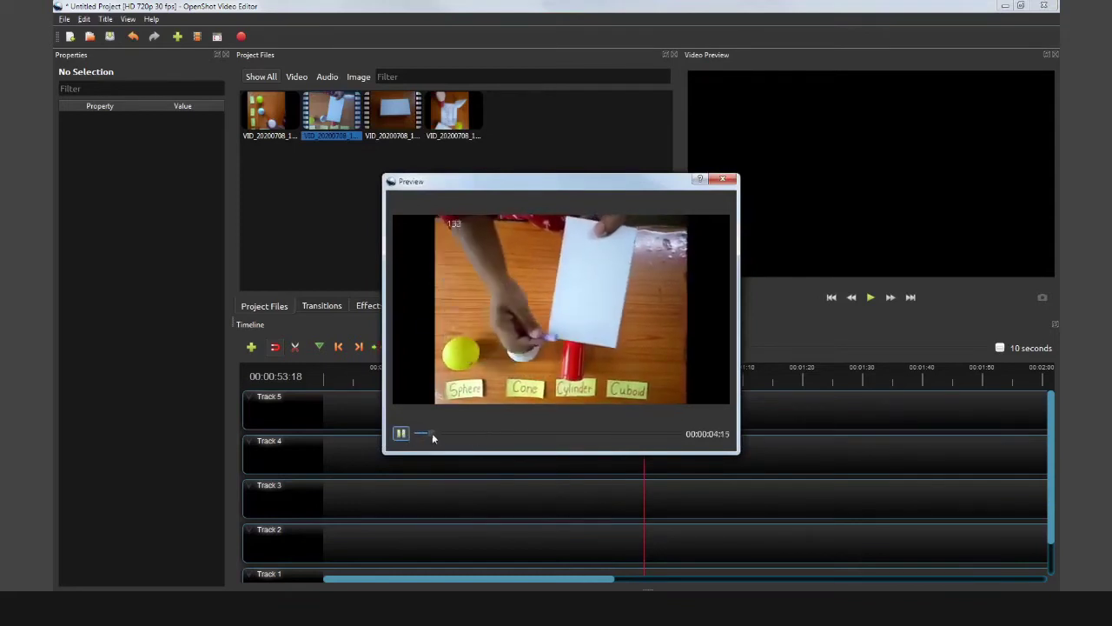
pyautogui.moveTo(432, 433); pyautogui.dragTo(680, 437)
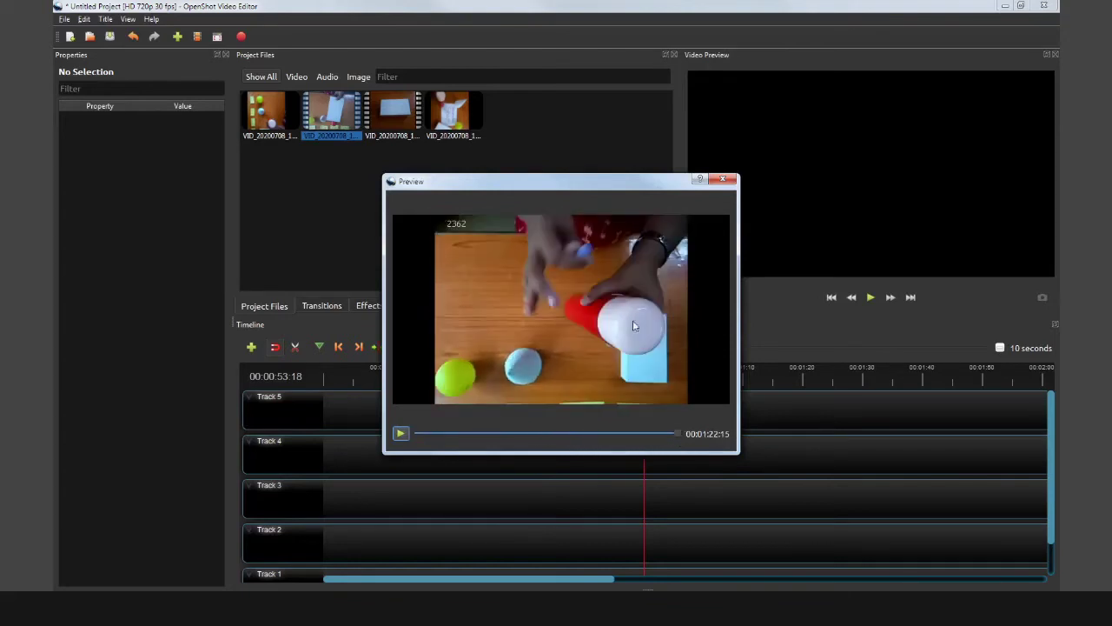
pyautogui.click(722, 179)
# - Preview the first project clip, playing its opening seconds and skipping to the last frame, and close the preview
pyautogui.rightClick(249, 109)
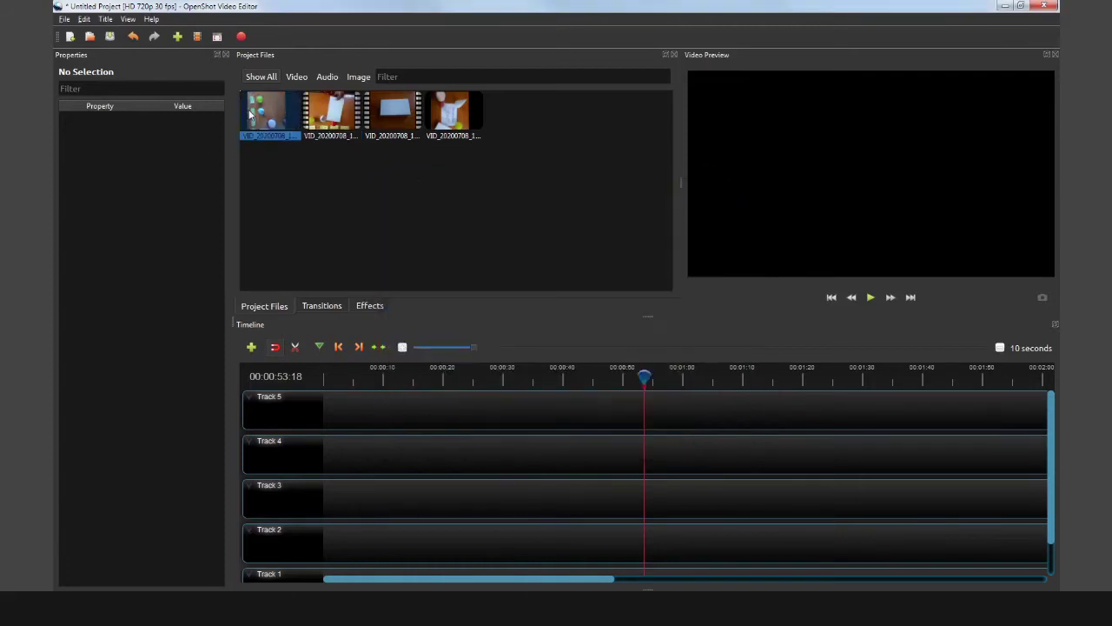
pyautogui.click(265, 146)
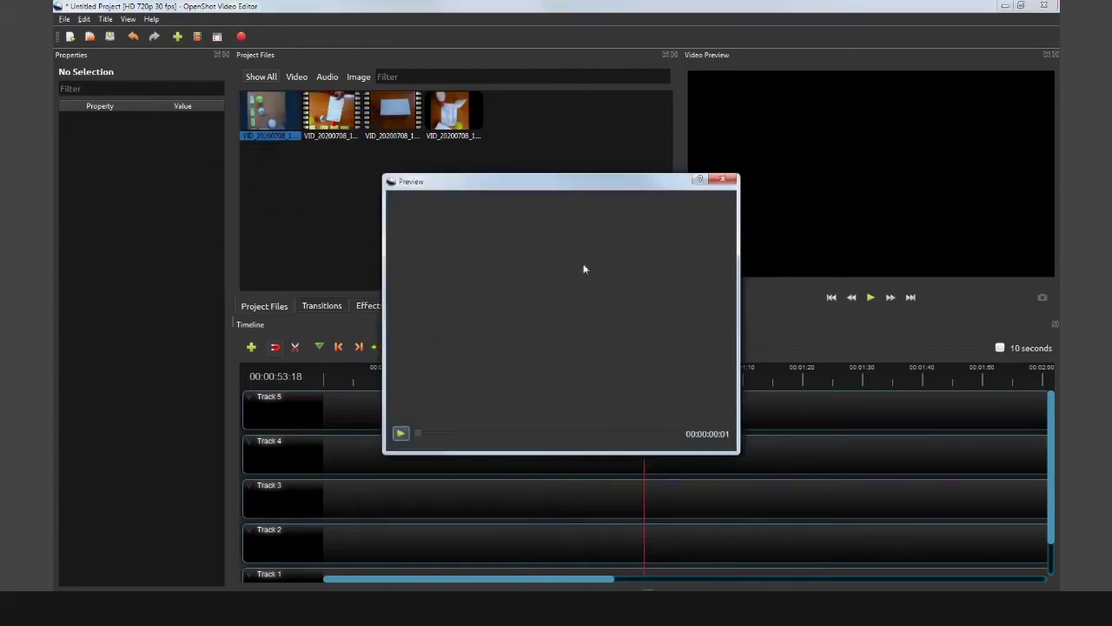
pyautogui.click(402, 432)
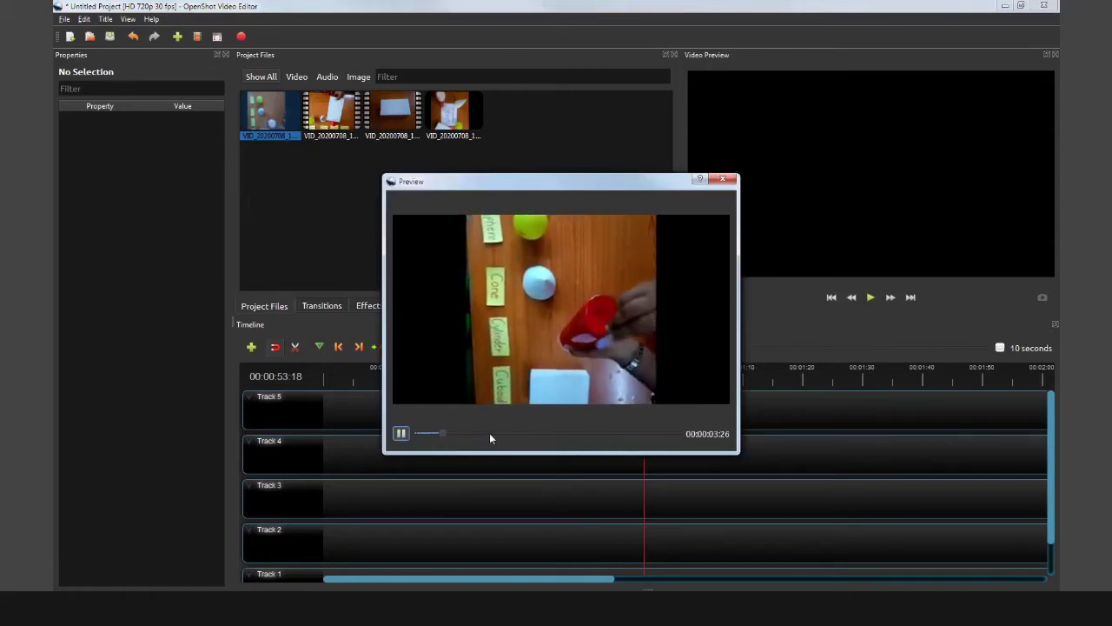
pyautogui.press('space')
pyautogui.moveTo(452, 432); pyautogui.dragTo(695, 446)
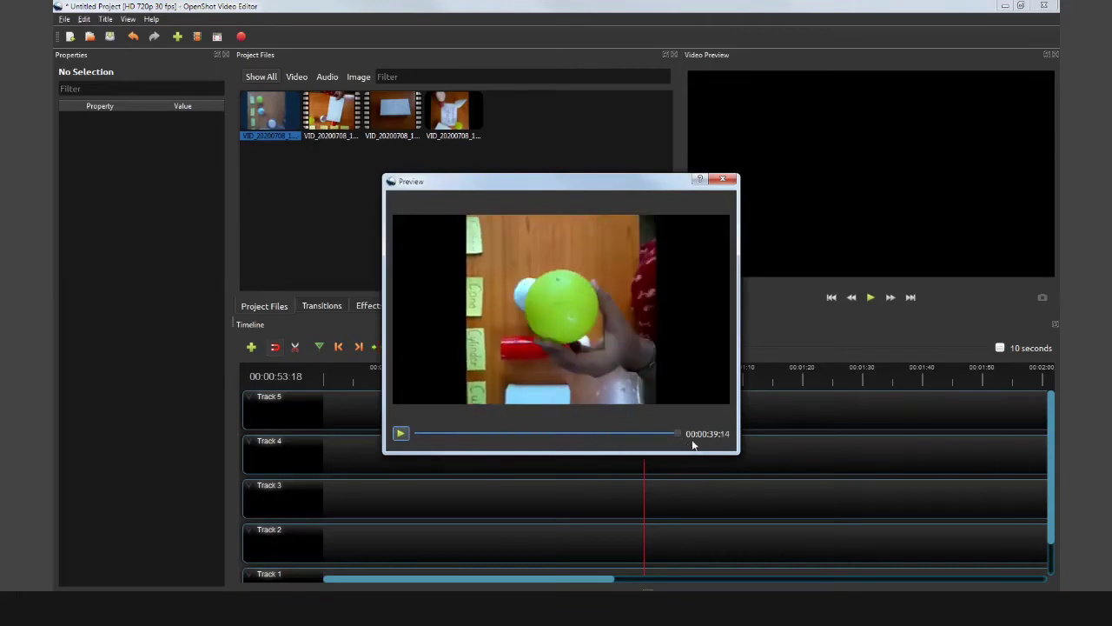
pyautogui.click(722, 180)
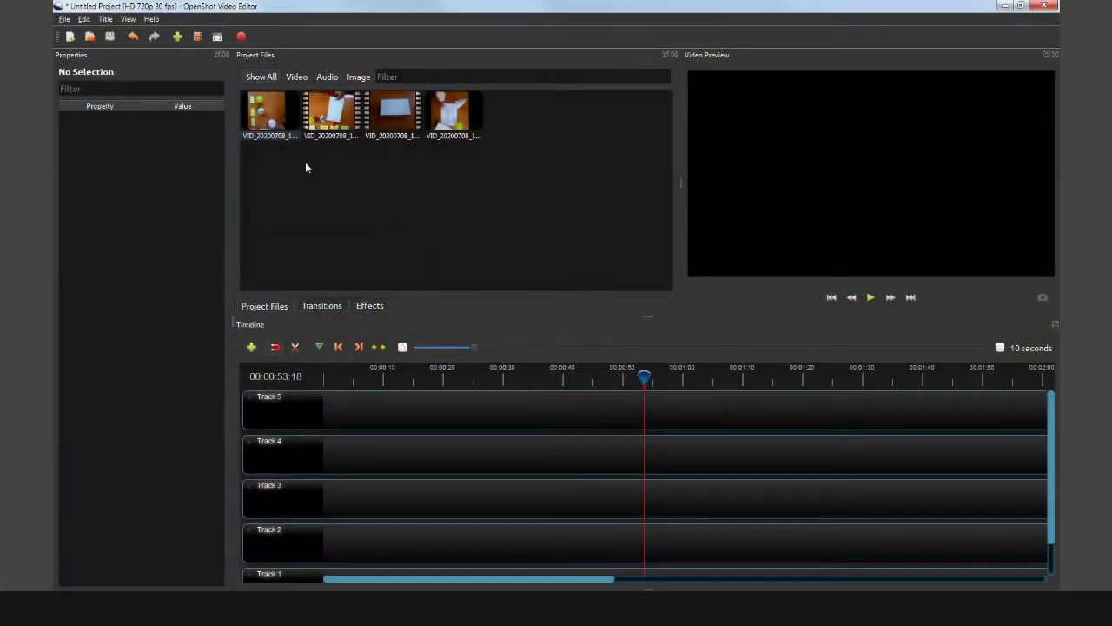
# - Place VID_20200708_111331.mp4 at the very start of Track 4 and move the playhead to the timeline's beginning
pyautogui.click(450, 101)
pyautogui.moveTo(453, 104); pyautogui.dragTo(364, 447)
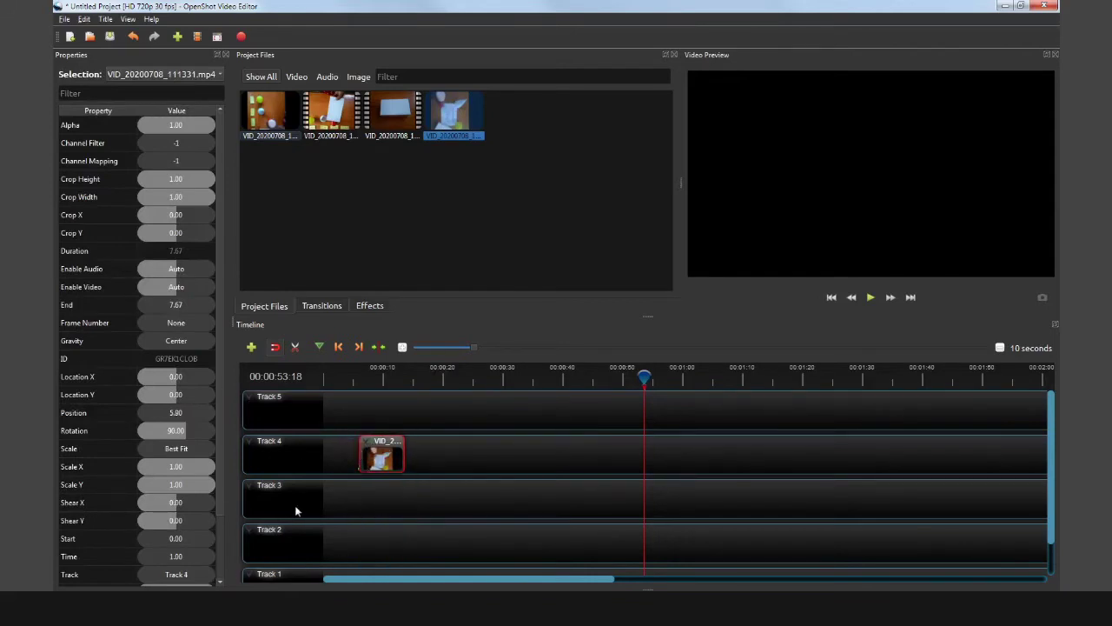
pyautogui.moveTo(393, 456); pyautogui.dragTo(358, 456)
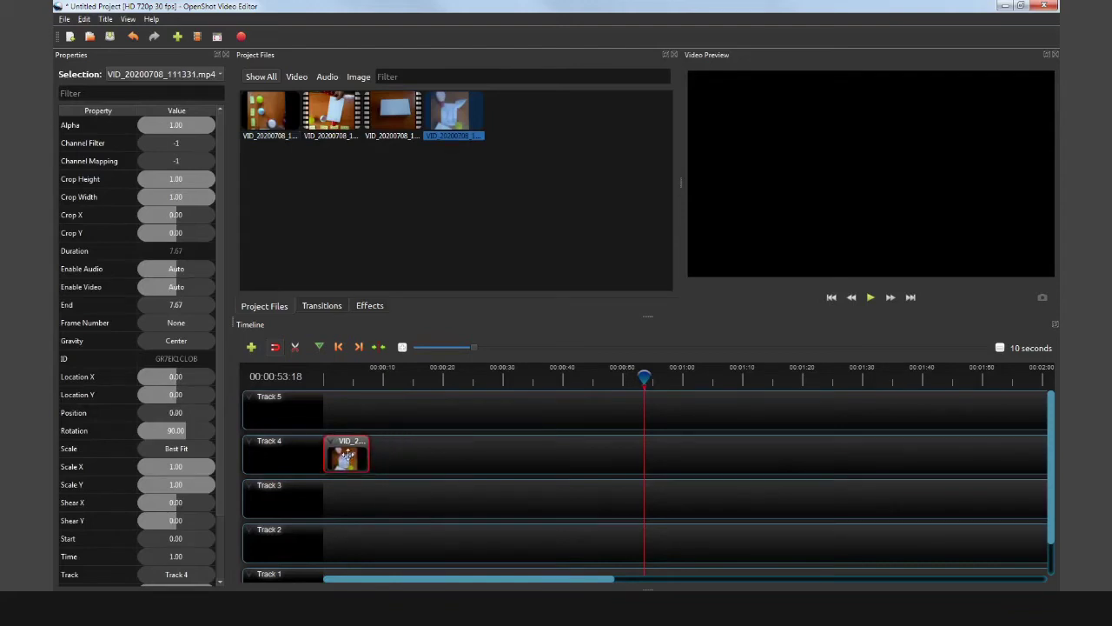
pyautogui.click(326, 384)
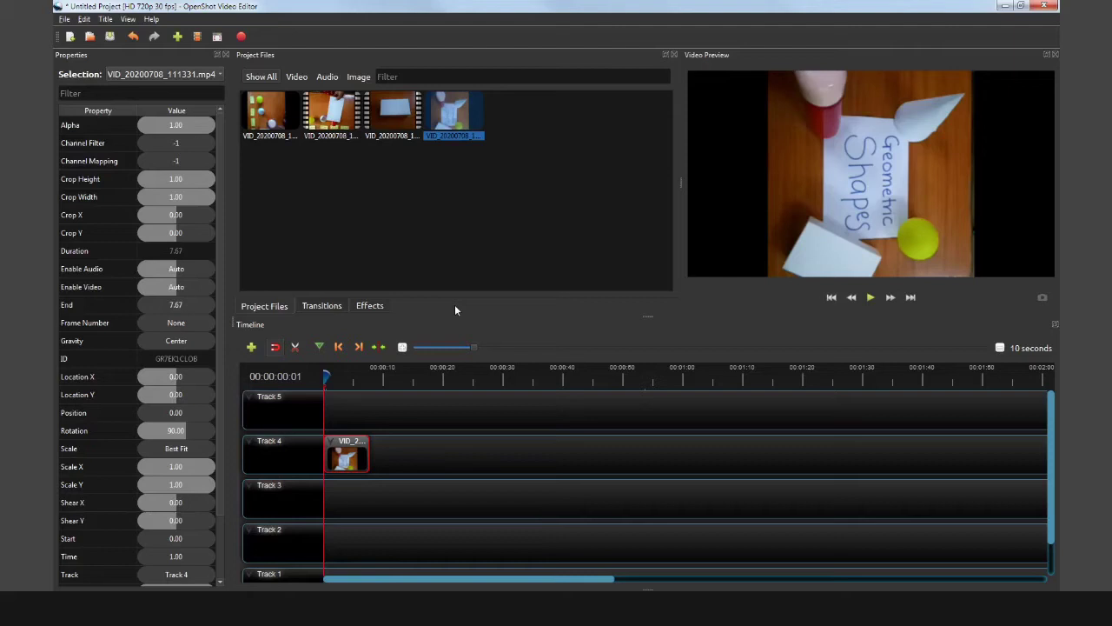
# - Save the project as geometric-shapes in the assets folder inside the Videos library's edu folder
pyautogui.click(63, 18)
pyautogui.click(91, 74)
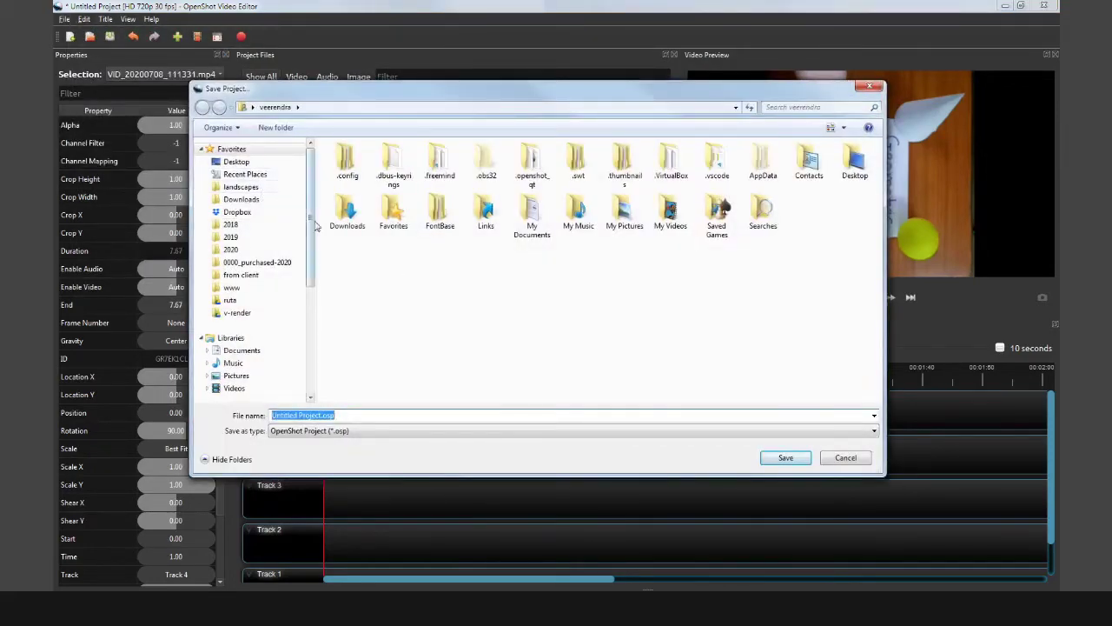
pyautogui.moveTo(312, 259); pyautogui.dragTo(313, 287)
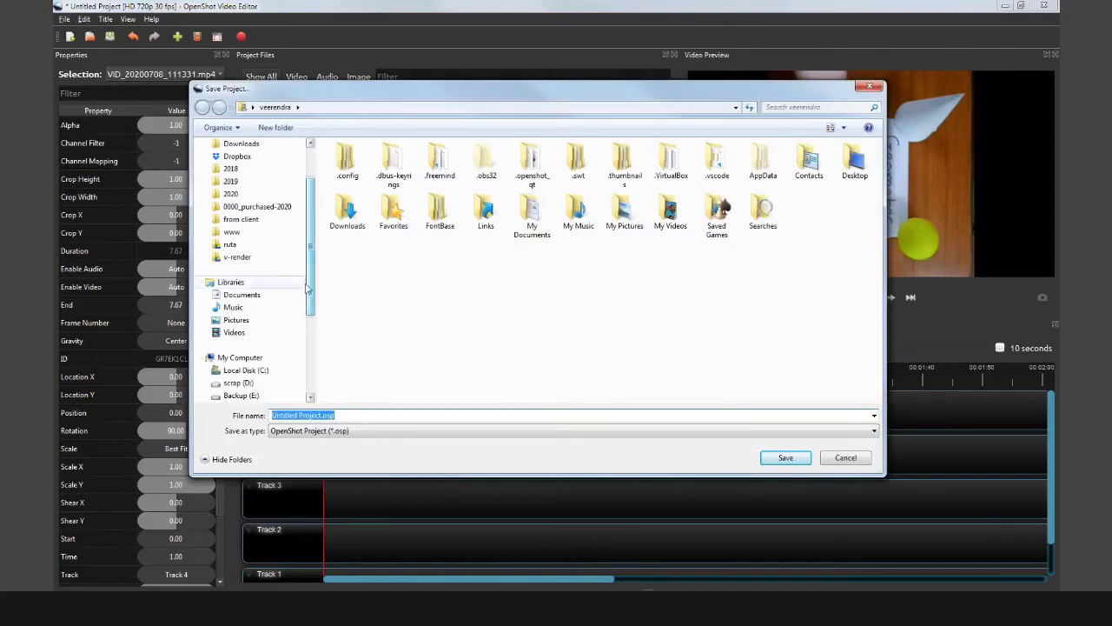
pyautogui.click(234, 332)
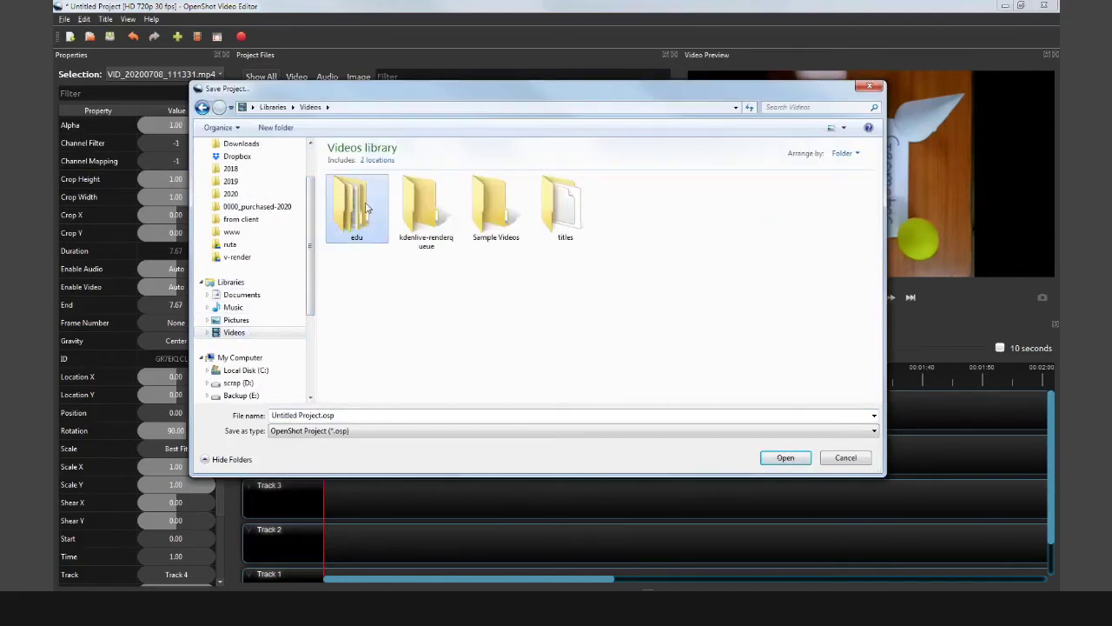
pyautogui.doubleClick(365, 205)
pyautogui.doubleClick(348, 209)
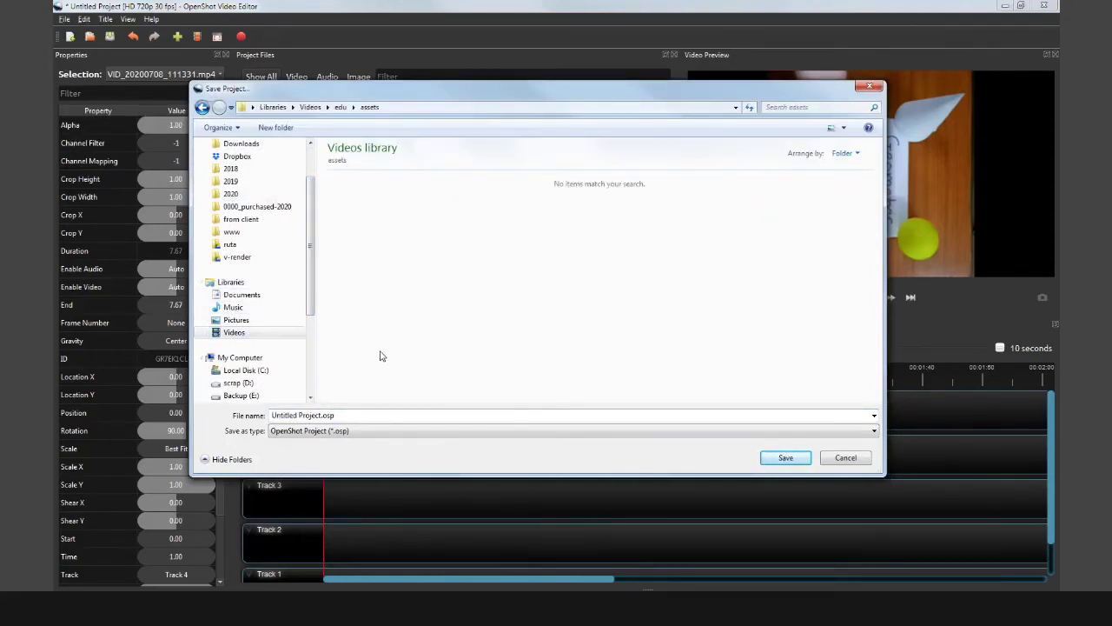
pyautogui.click(324, 416)
pyautogui.click(322, 416)
pyautogui.moveTo(321, 415); pyautogui.dragTo(248, 421)
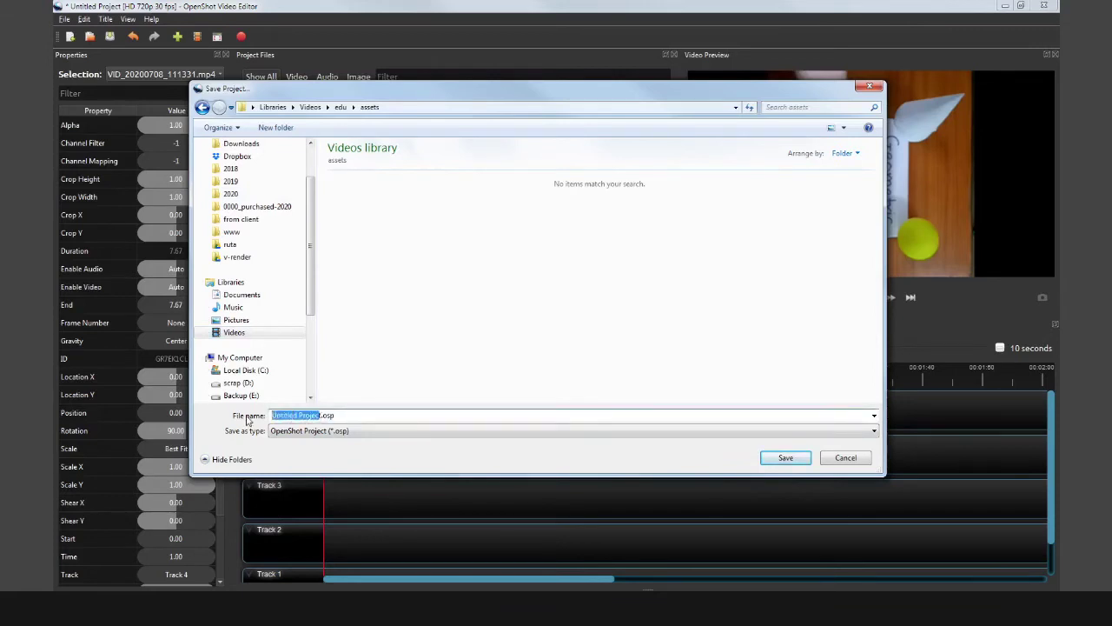
pyautogui.write('geometric-shapes')
pyautogui.press('Return')
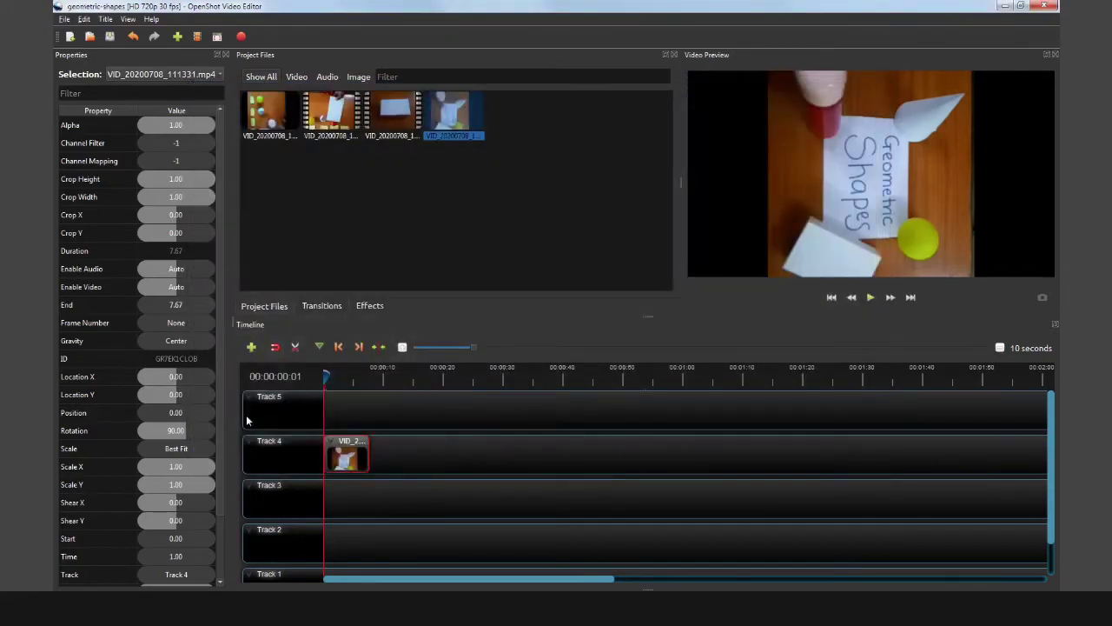
# - Scrub through the opening seconds of the Track 4 clip to about 00:00:02:10 and return the playhead to the start
pyautogui.click(343, 376)
pyautogui.moveTo(344, 376)
pyautogui.mouseDown()
pyautogui.moveTo(357, 376)
pyautogui.moveTo(337, 377)
pyautogui.mouseUp()
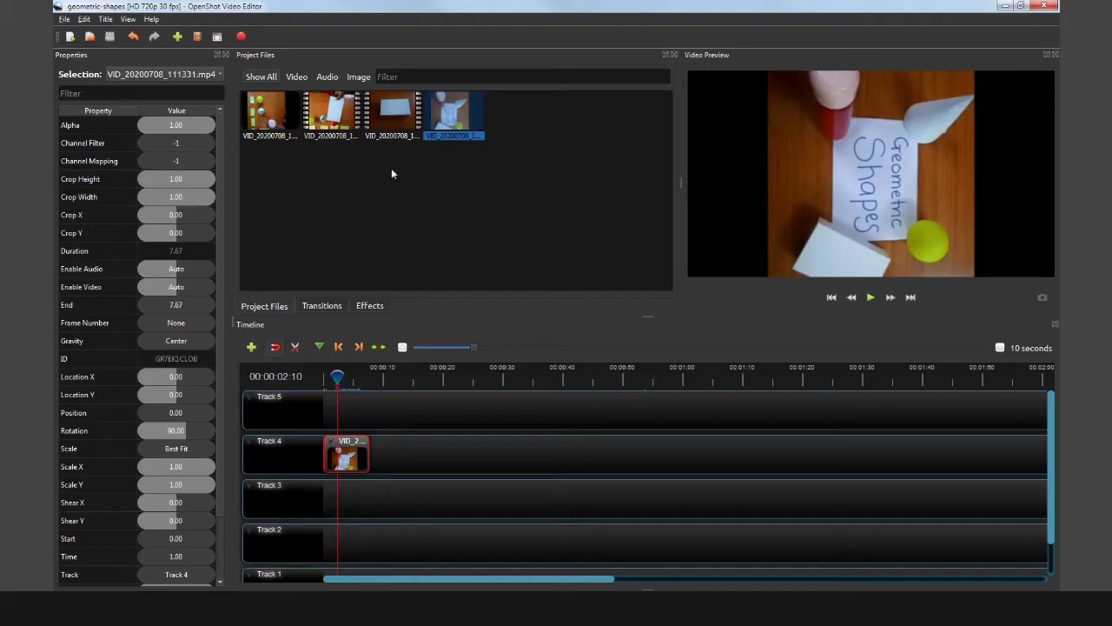
pyautogui.click(324, 377)
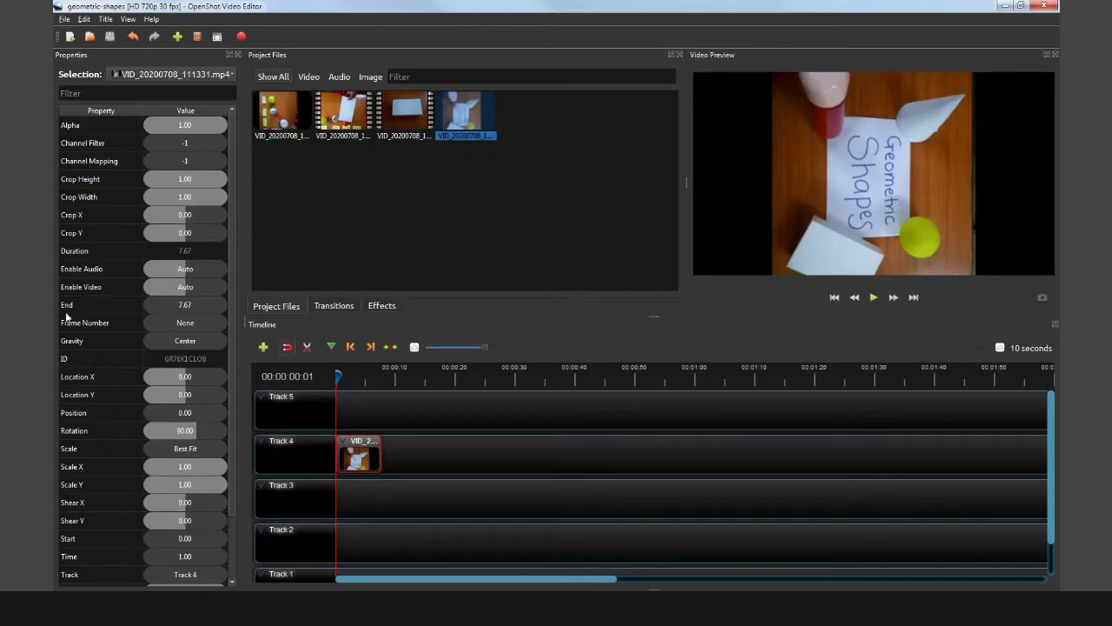
# - Try rotating the Track 4 clip to about 43 degrees with the playhead at its first frame
pyautogui.scroll(-2, 85, 322)
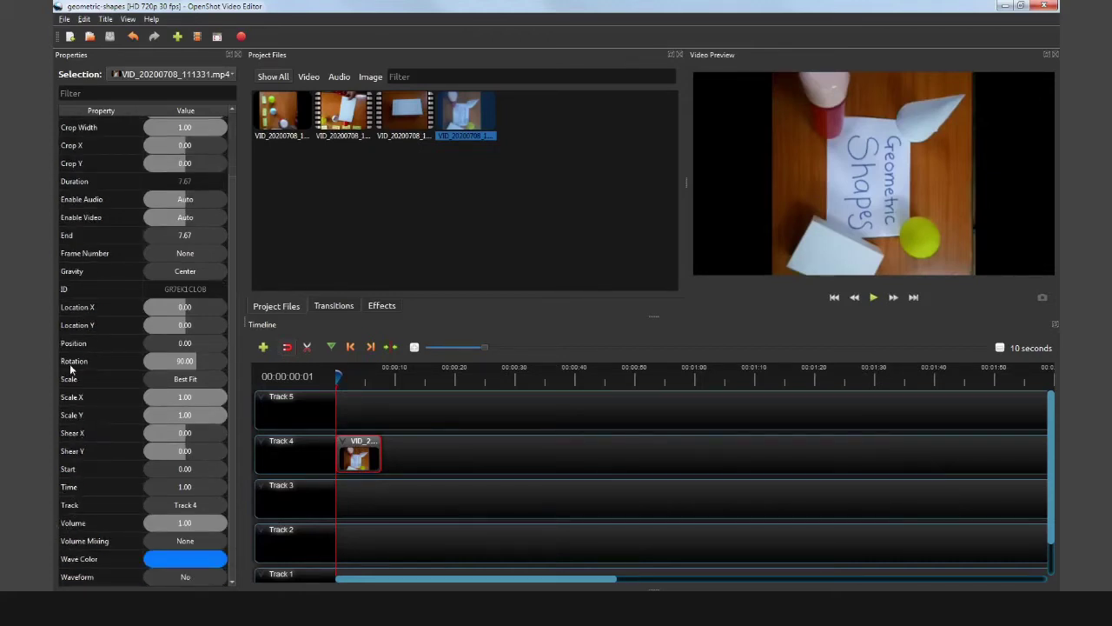
pyautogui.click(196, 371)
pyautogui.moveTo(196, 371)
pyautogui.mouseDown()
pyautogui.moveTo(211, 367)
pyautogui.moveTo(179, 371)
pyautogui.mouseUp()
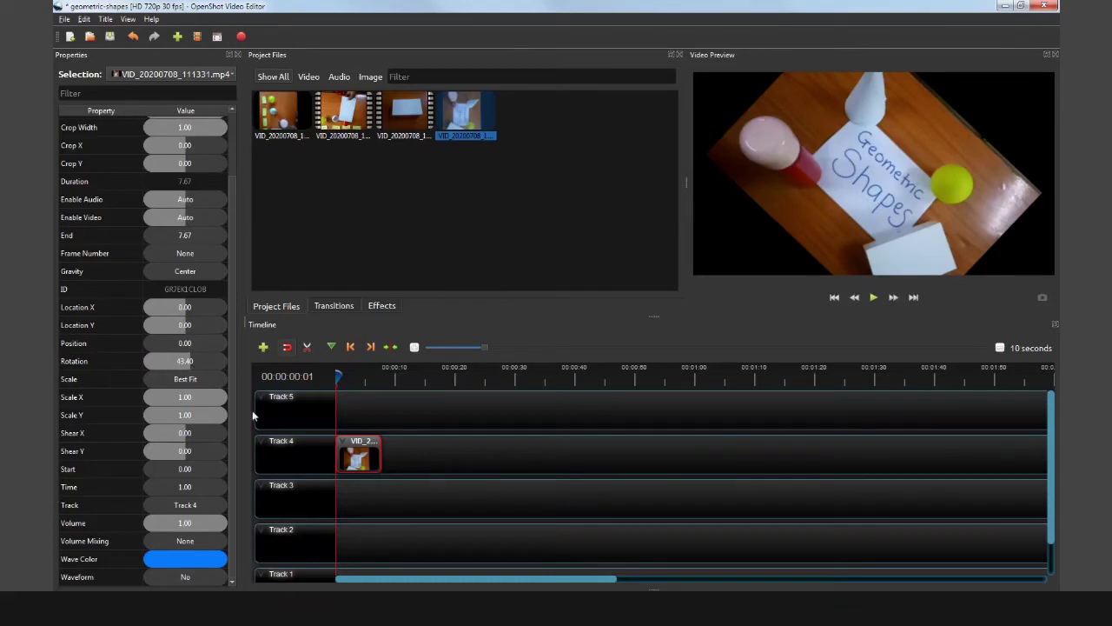
# - Try setting the clip's rotation to about 212 degrees at 00:00:03:25, and move the playhead back to the start
pyautogui.click(359, 383)
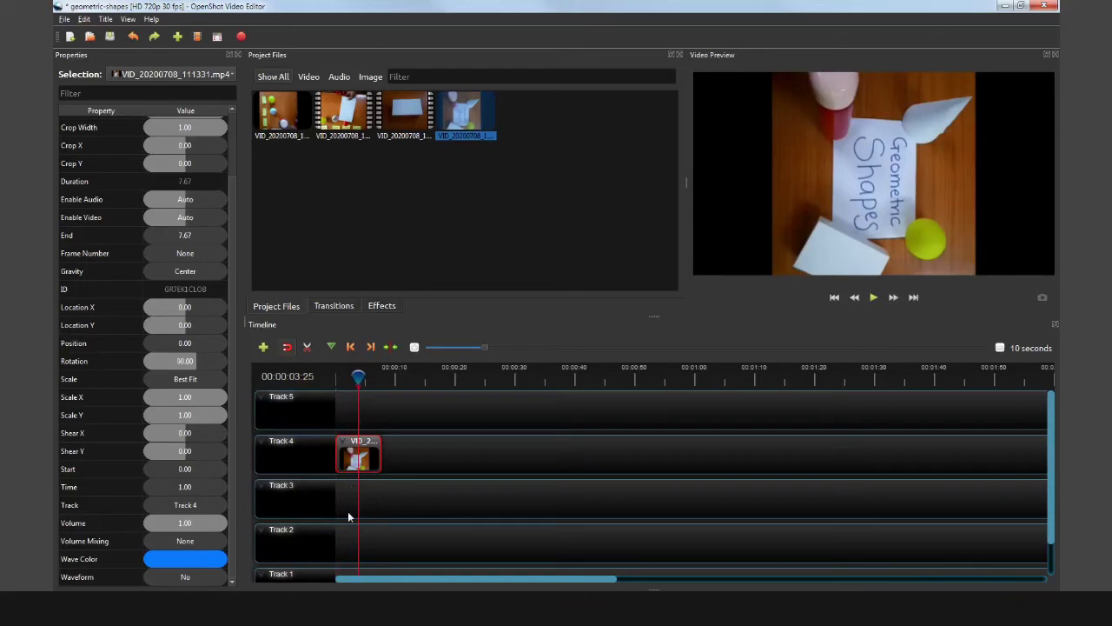
pyautogui.click(197, 365)
pyautogui.moveTo(204, 365); pyautogui.dragTo(211, 365)
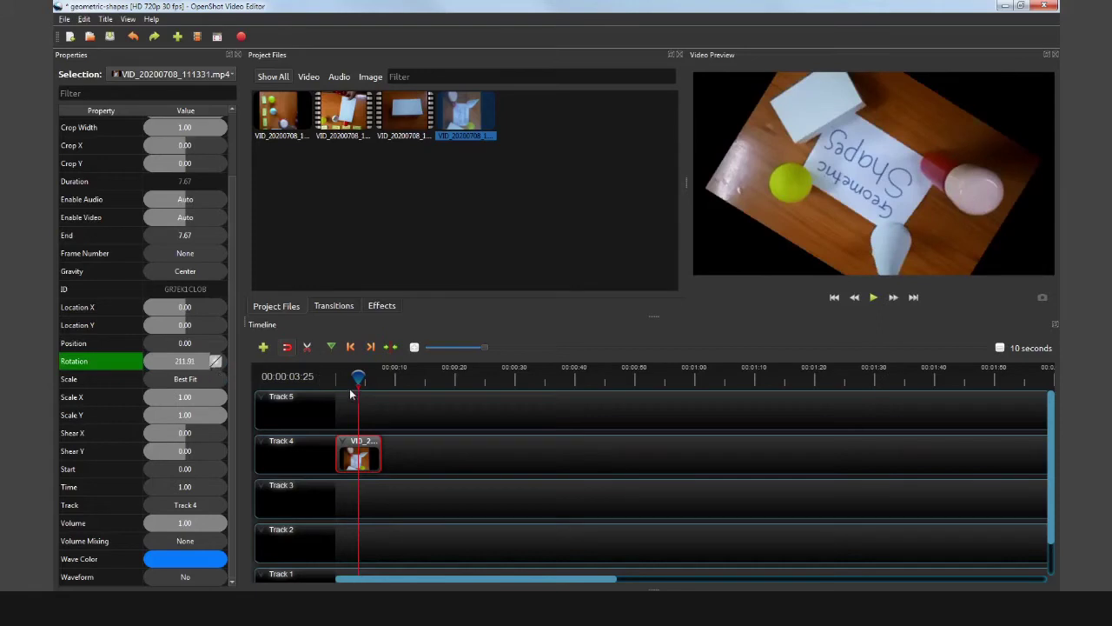
pyautogui.moveTo(357, 376); pyautogui.dragTo(309, 383)
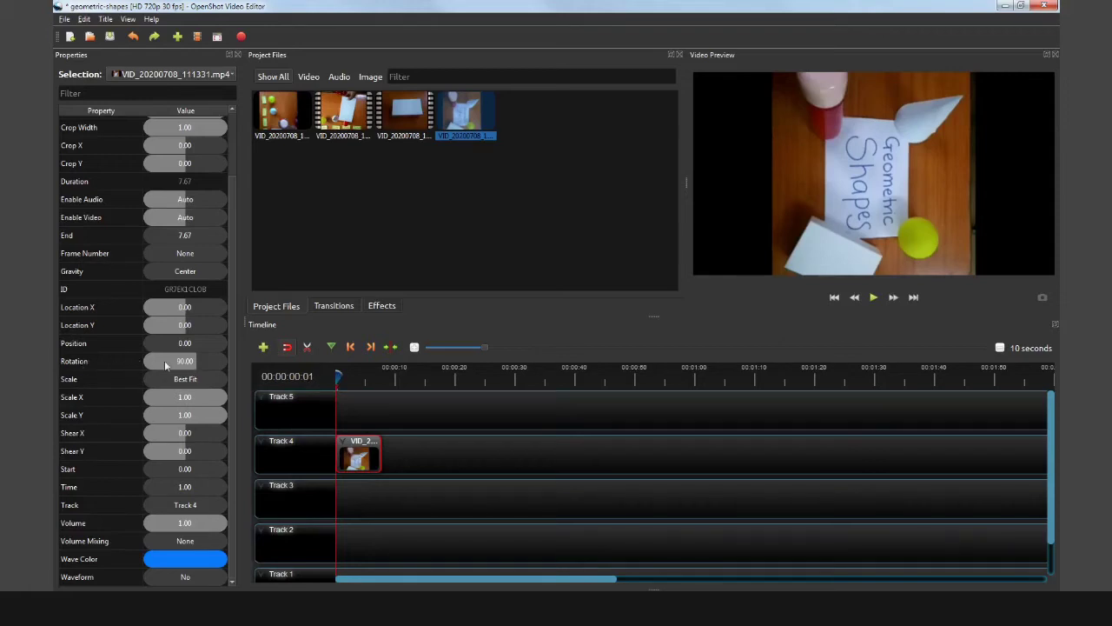
# - Set the Track 4 clip's rotation to 360 degrees and widen the video preview area
pyautogui.moveTo(193, 366); pyautogui.dragTo(234, 370)
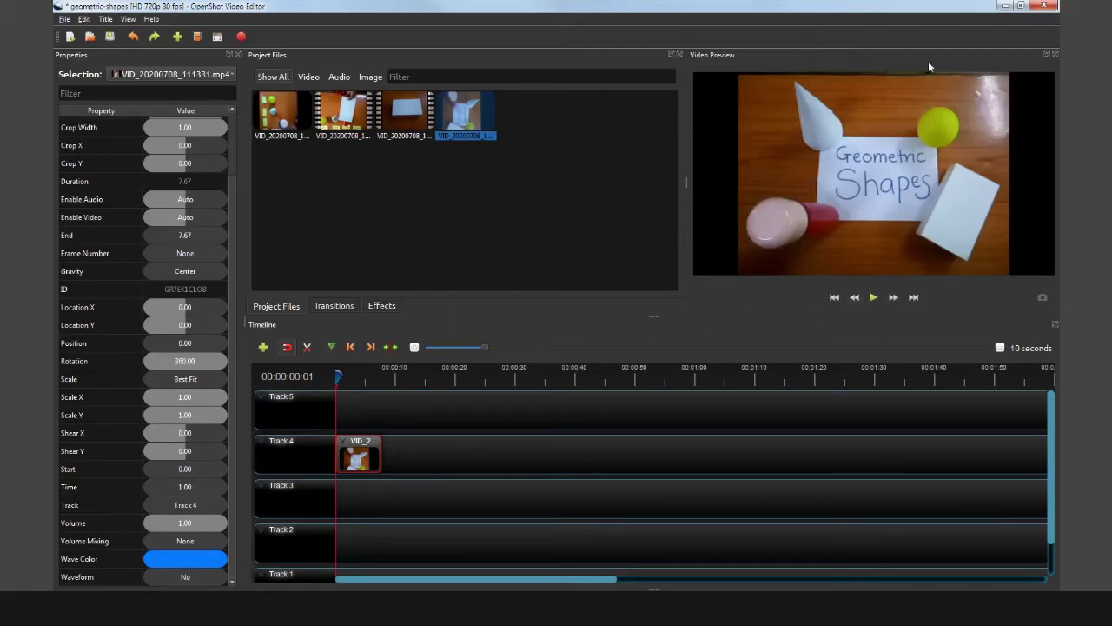
pyautogui.moveTo(688, 182); pyautogui.dragTo(644, 182)
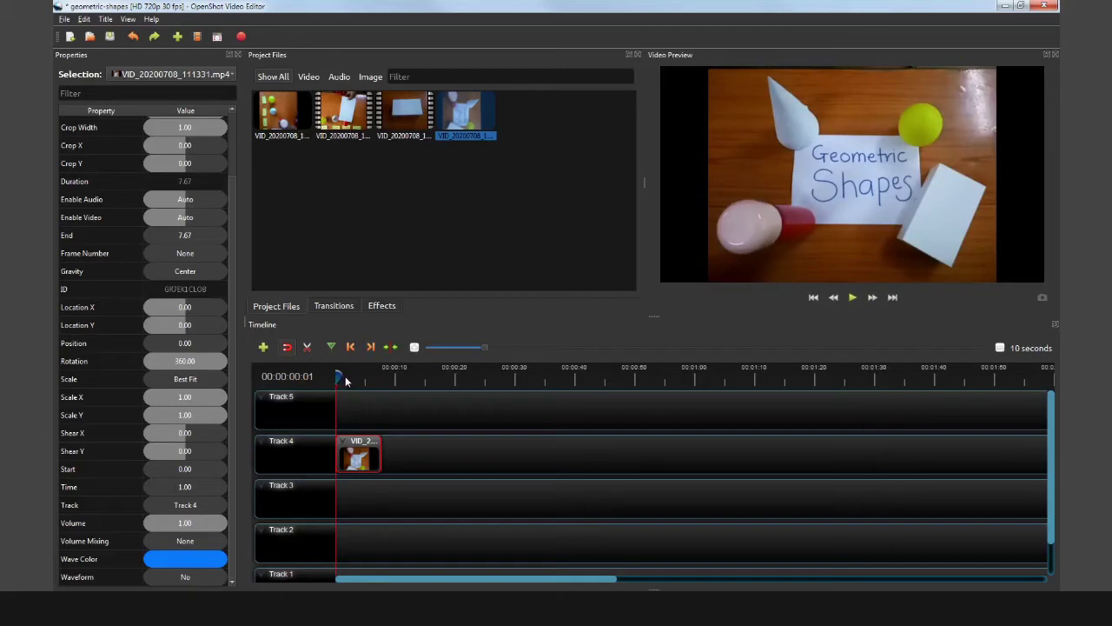
# - Play the rotated clip through, replay its opening at a one-second timeline scale up to about 00:00:00:29, and save the project
pyautogui.press('space')
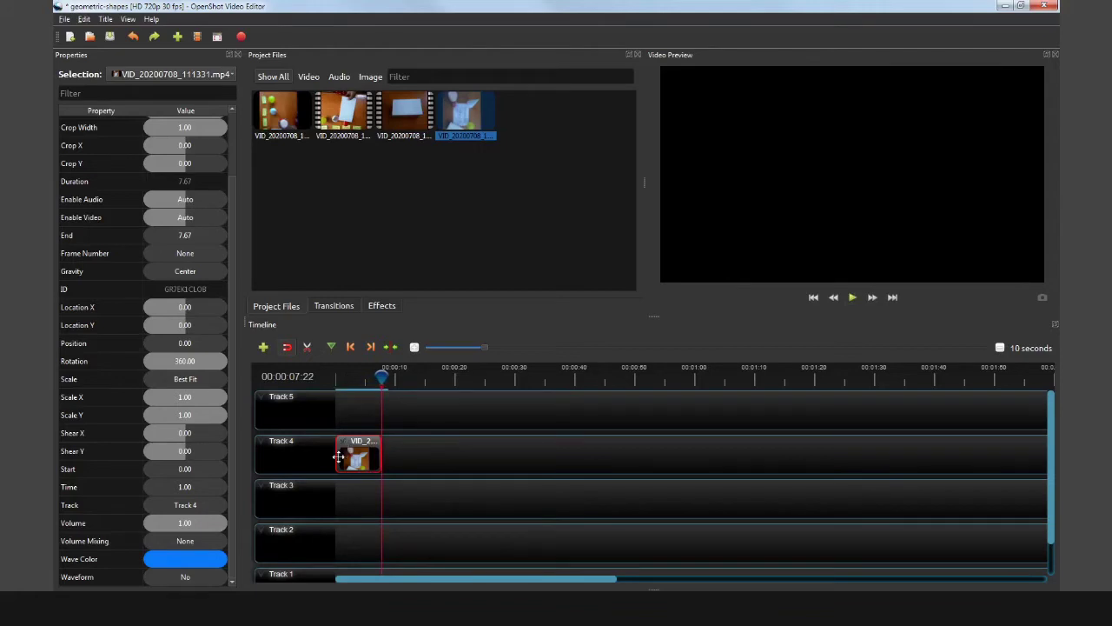
pyautogui.keyDown('ctrl'); pyautogui.scroll(4, 339, 455); pyautogui.keyUp('ctrl')
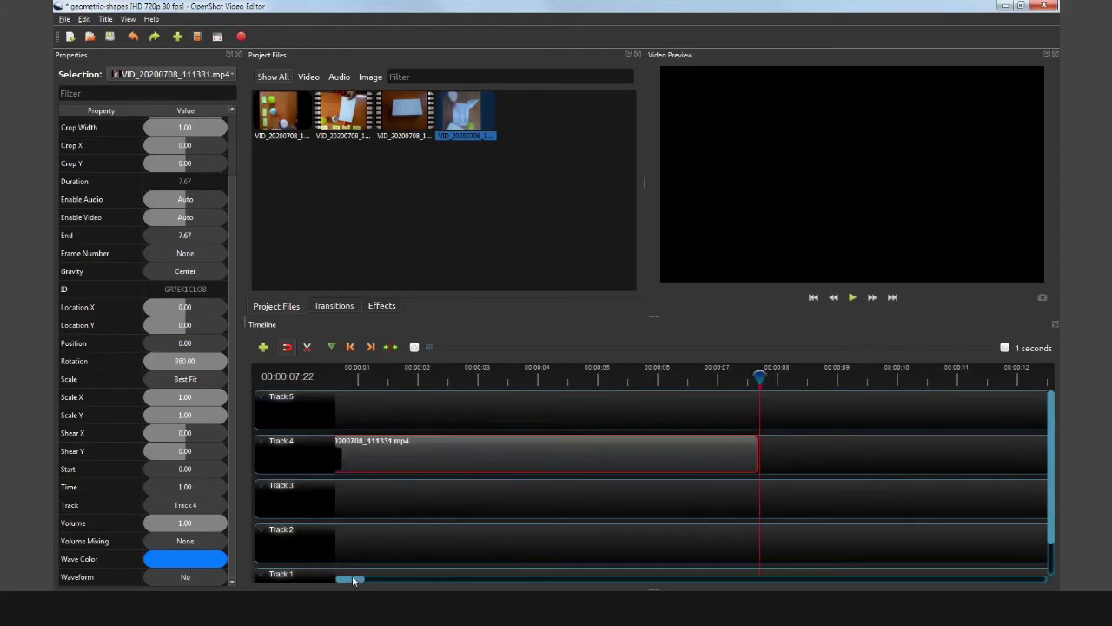
pyautogui.moveTo(355, 579); pyautogui.dragTo(342, 583)
pyautogui.click(337, 380)
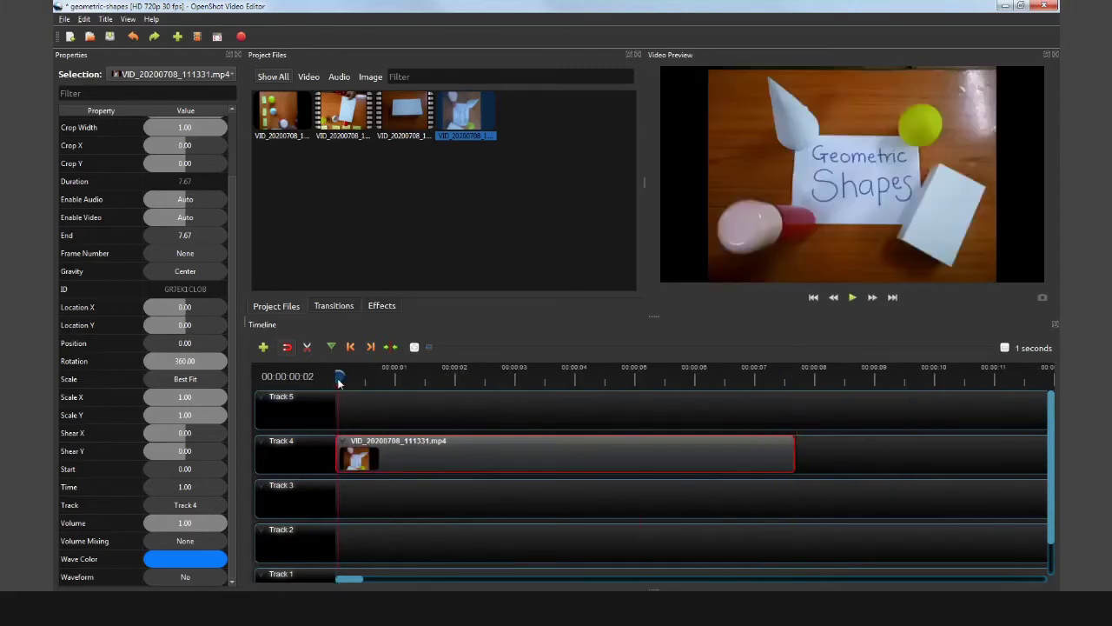
pyautogui.press('space')
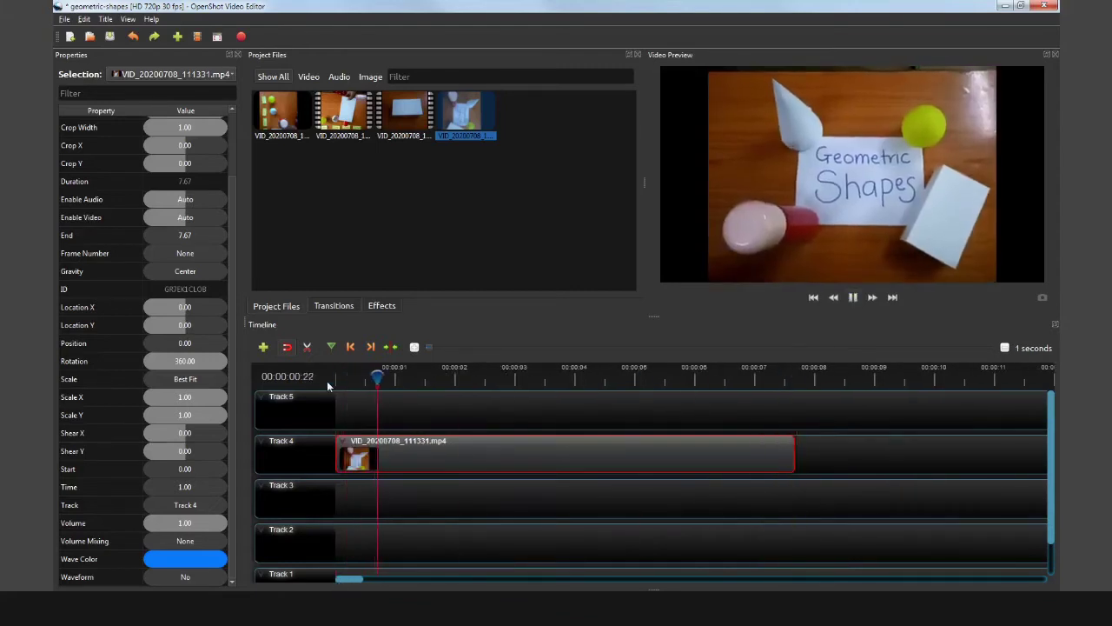
pyautogui.press('space')
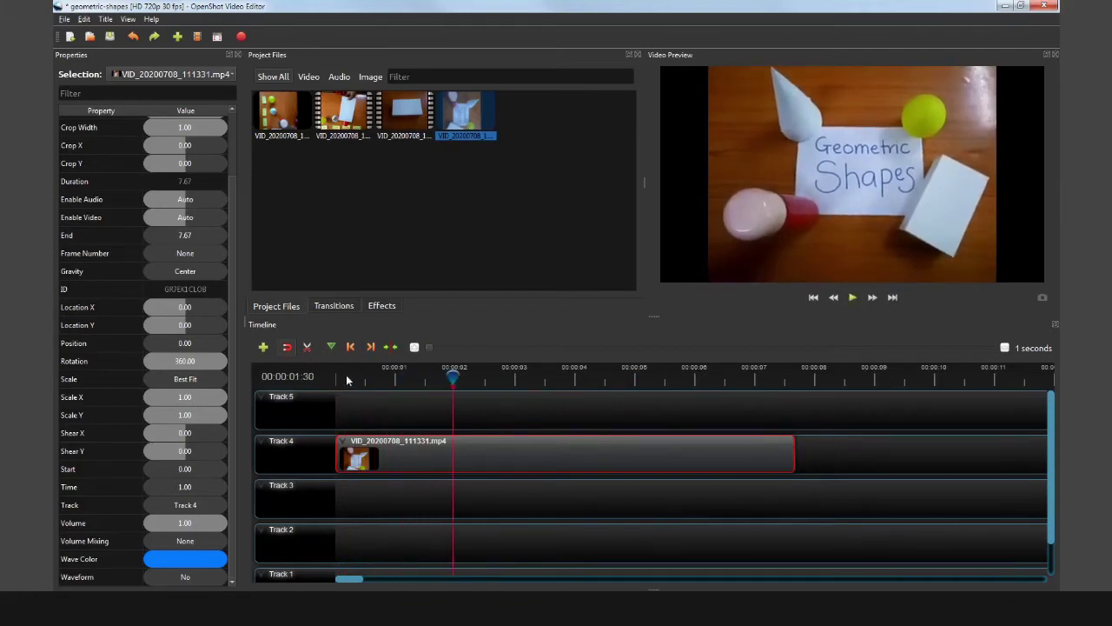
pyautogui.click(344, 380)
pyautogui.press('space')
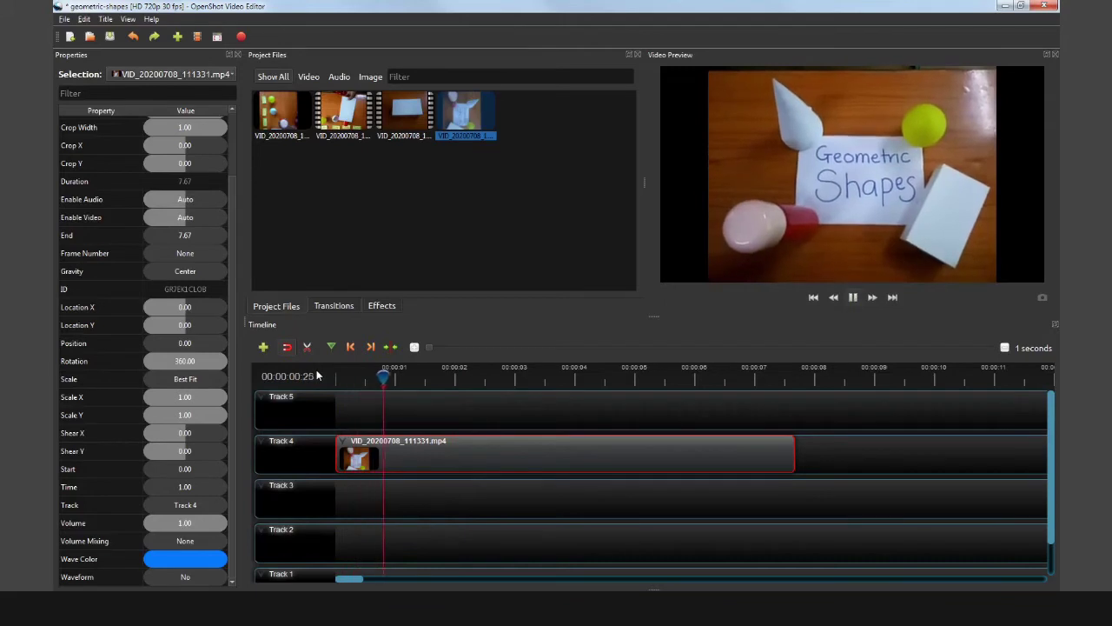
pyautogui.press('space')
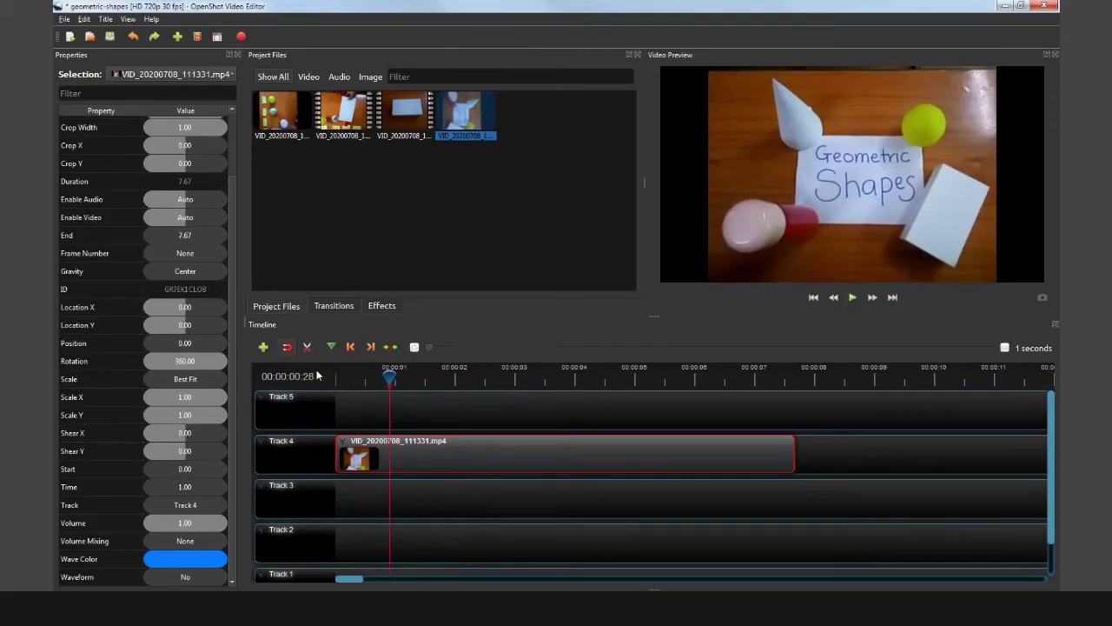
pyautogui.press('Right')
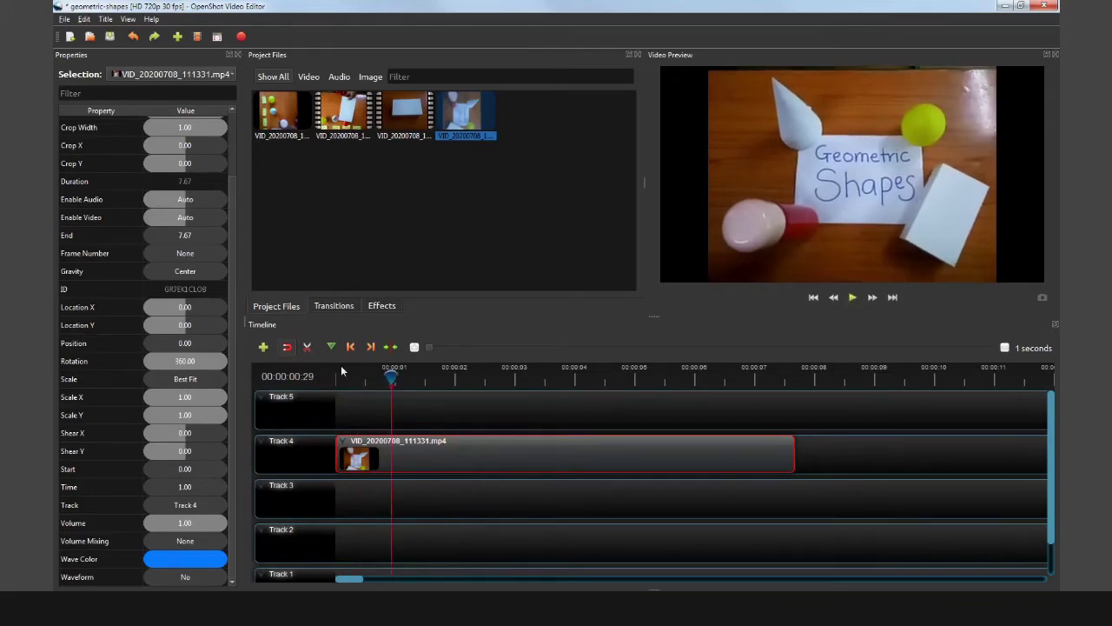
pyautogui.hotkey('ctrl', 's')
# - Trim about 0.63 seconds off the beginning of VID_20200708_111331.mp4 and slide it back to the start of Track 4
pyautogui.moveTo(390, 372); pyautogui.dragTo(381, 378)
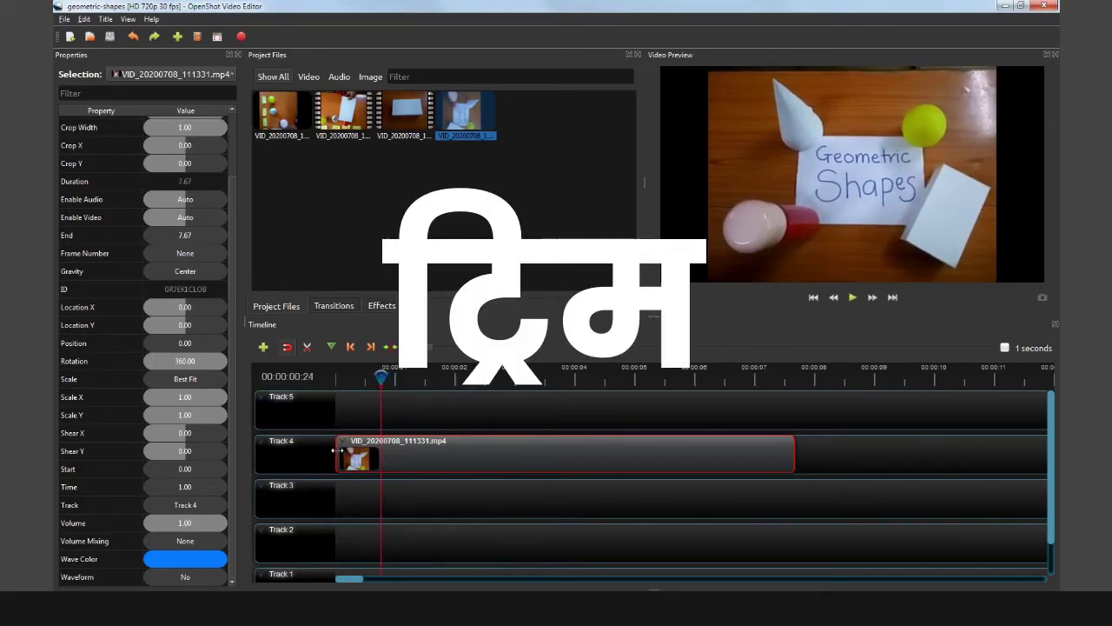
pyautogui.moveTo(336, 450); pyautogui.dragTo(372, 450)
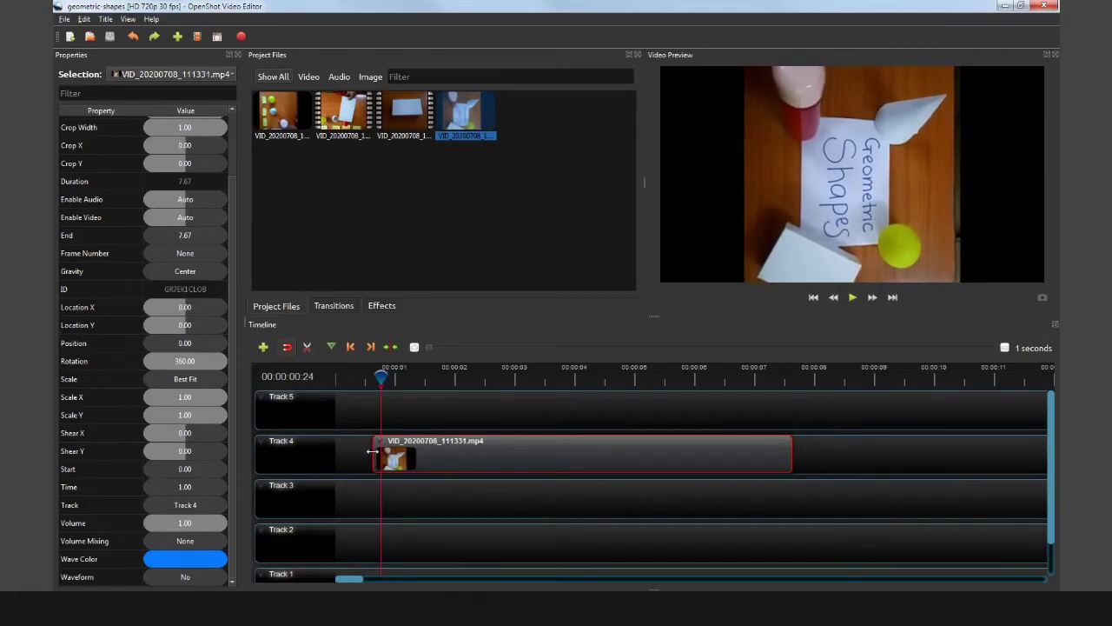
pyautogui.moveTo(372, 450); pyautogui.dragTo(374, 451)
pyautogui.moveTo(496, 452); pyautogui.dragTo(461, 456)
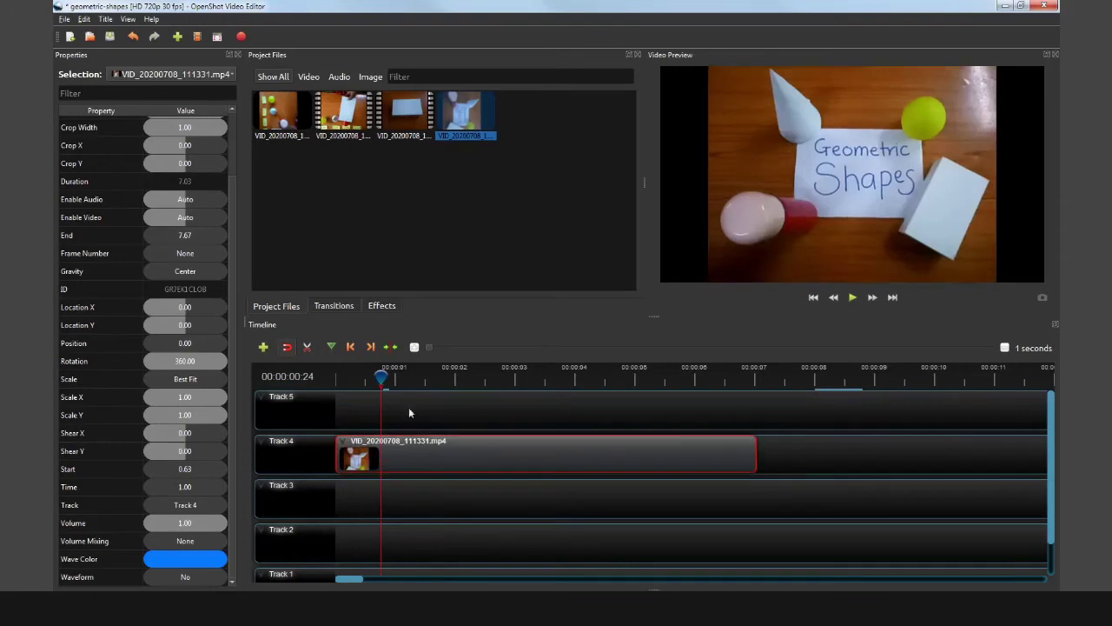
# - Play the trimmed clip to its end, and jump the playhead to the clip's start and back to its end
pyautogui.press('space')
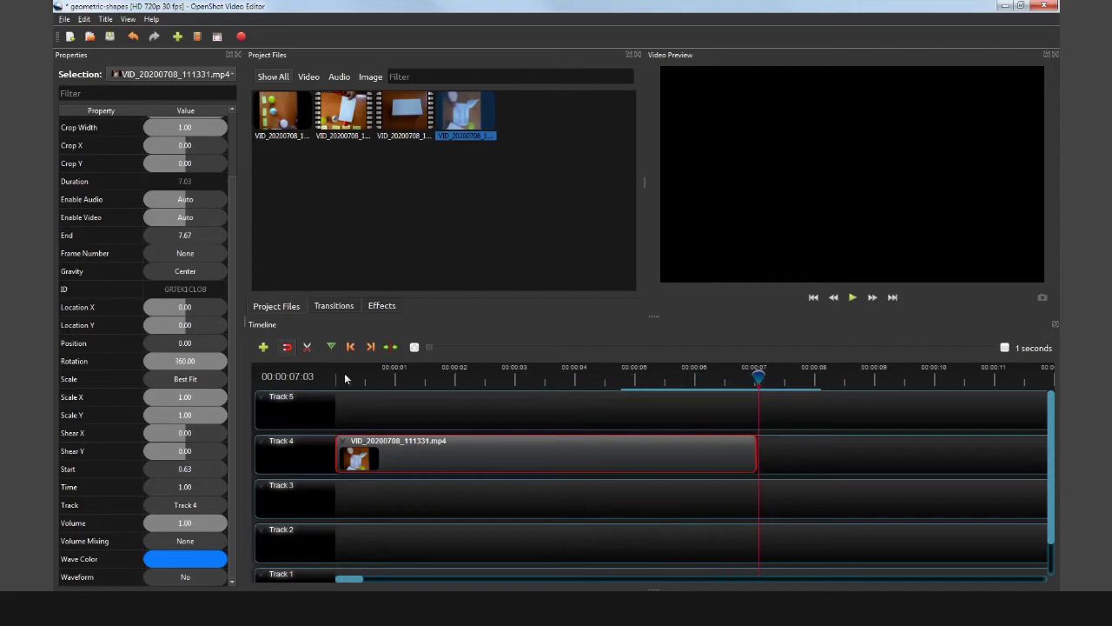
pyautogui.moveTo(756, 376)
pyautogui.mouseDown()
pyautogui.moveTo(745, 376)
pyautogui.moveTo(757, 375)
pyautogui.mouseUp()
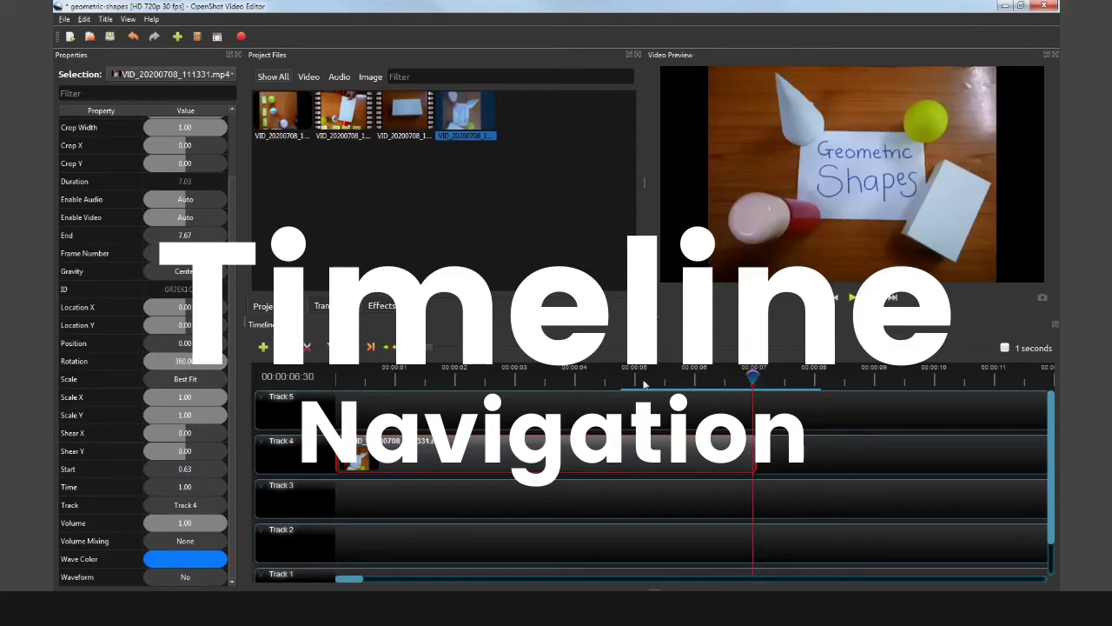
pyautogui.click(351, 347)
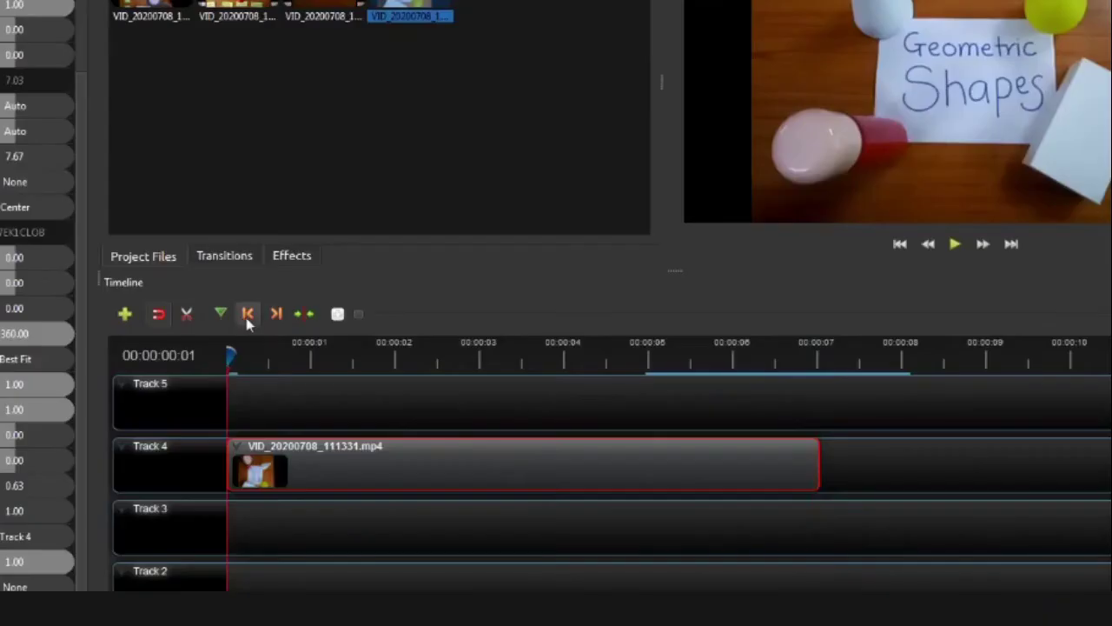
pyautogui.click(276, 315)
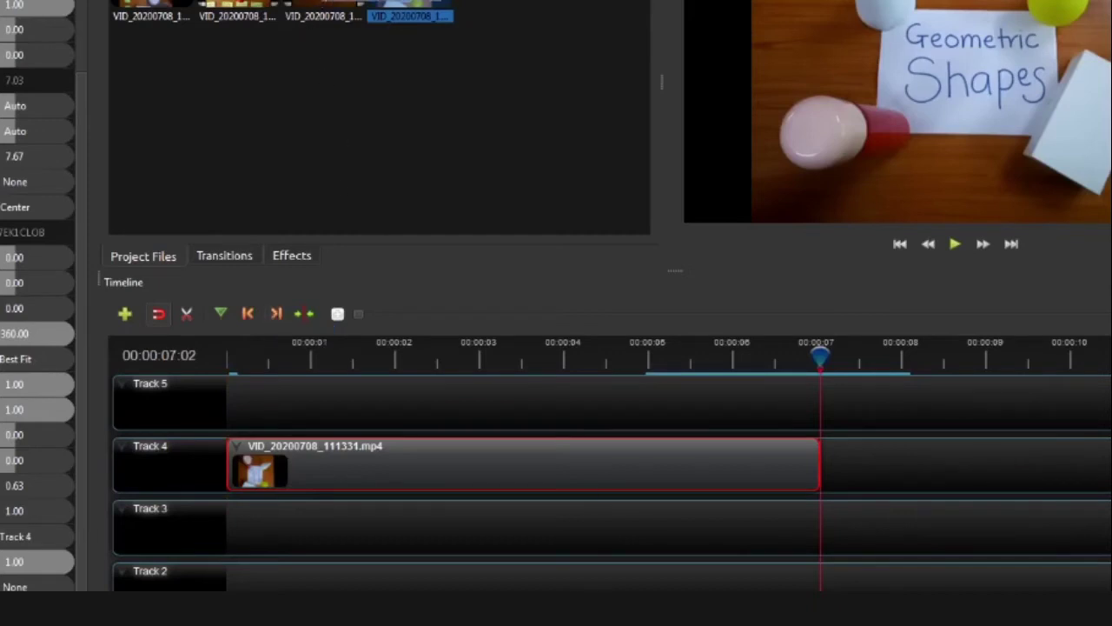
# - Add VID_20200708_111540.mp4 to Track 4 directly after the first clip, at position 7.03
pyautogui.click(323, 8)
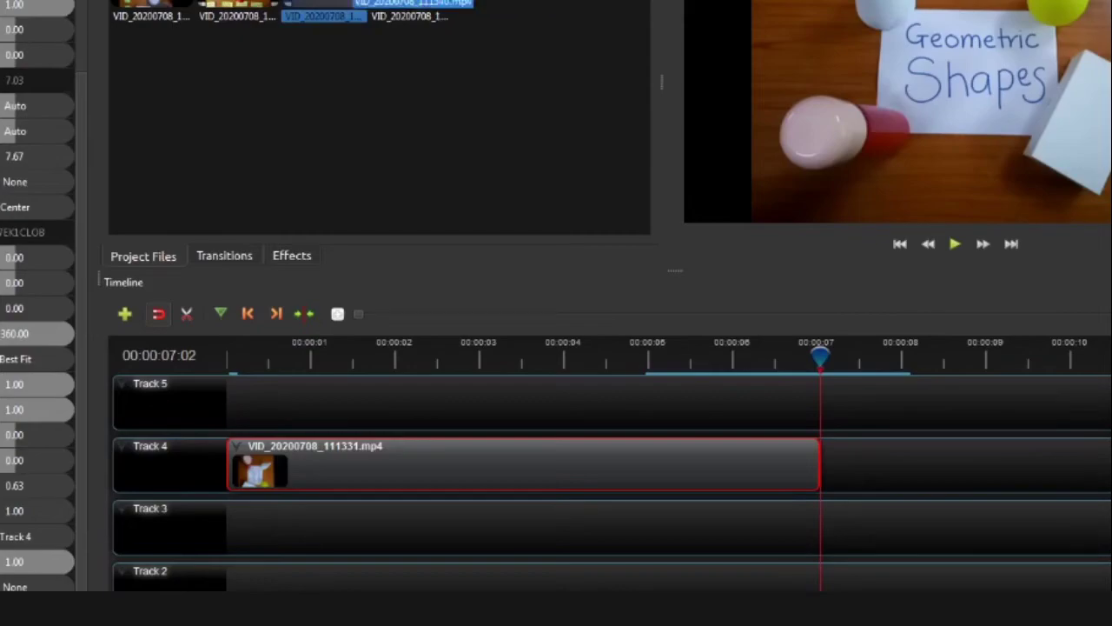
pyautogui.moveTo(344, 4); pyautogui.dragTo(825, 452)
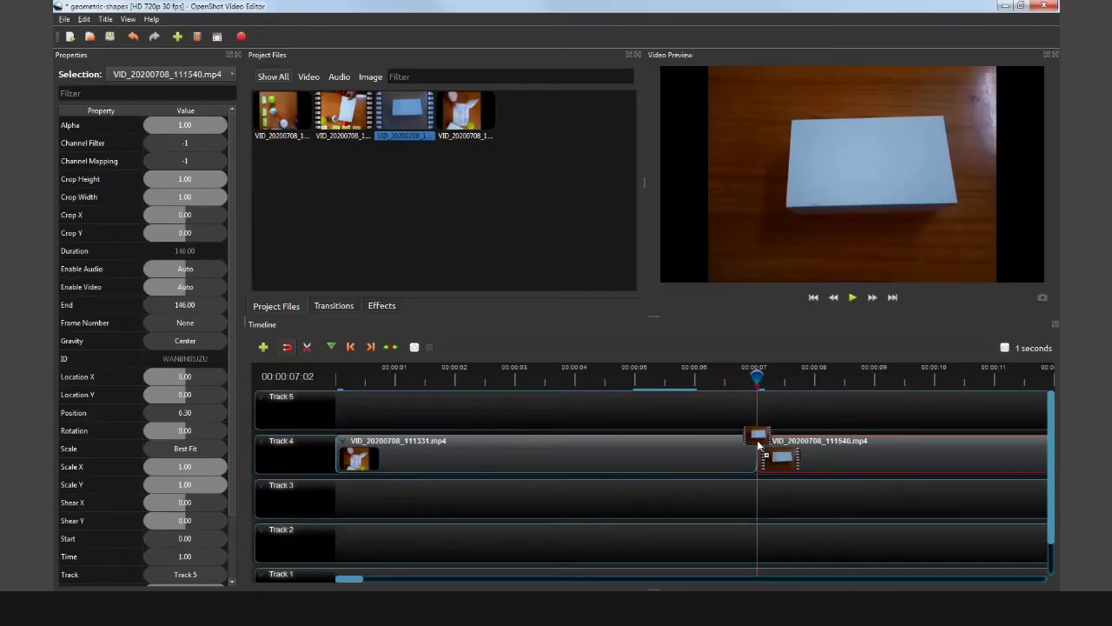
pyautogui.moveTo(759, 445); pyautogui.dragTo(763, 449)
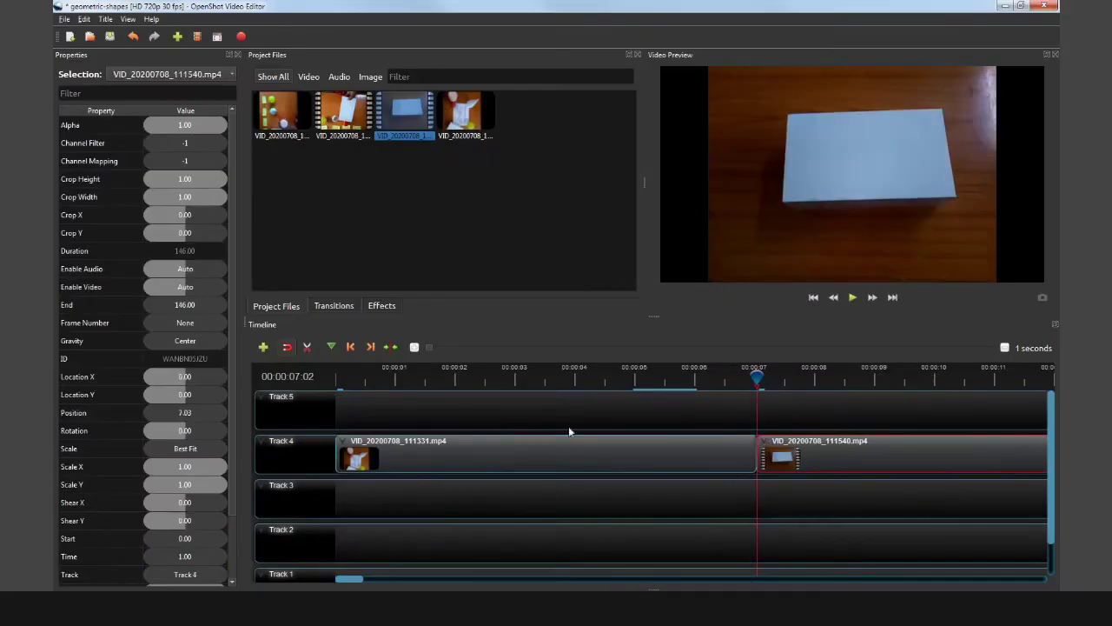
# - Zoom the timeline out to a 15-second scale to show both clips in full
pyautogui.moveTo(350, 582)
pyautogui.mouseDown()
pyautogui.moveTo(740, 581)
pyautogui.moveTo(359, 580)
pyautogui.mouseUp()
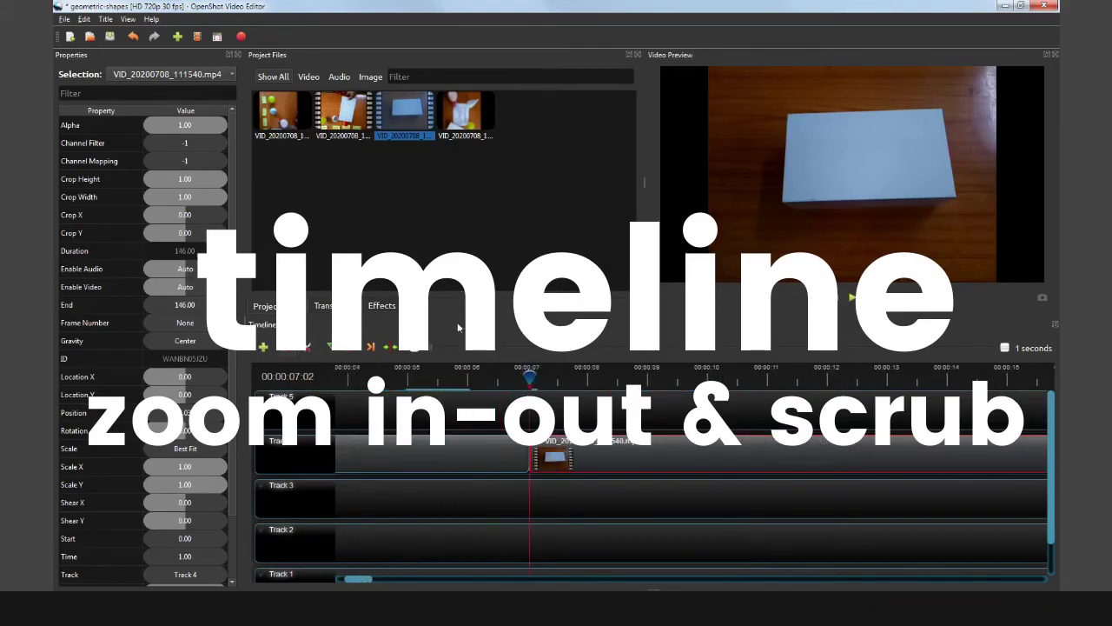
pyautogui.moveTo(431, 350); pyautogui.dragTo(497, 367)
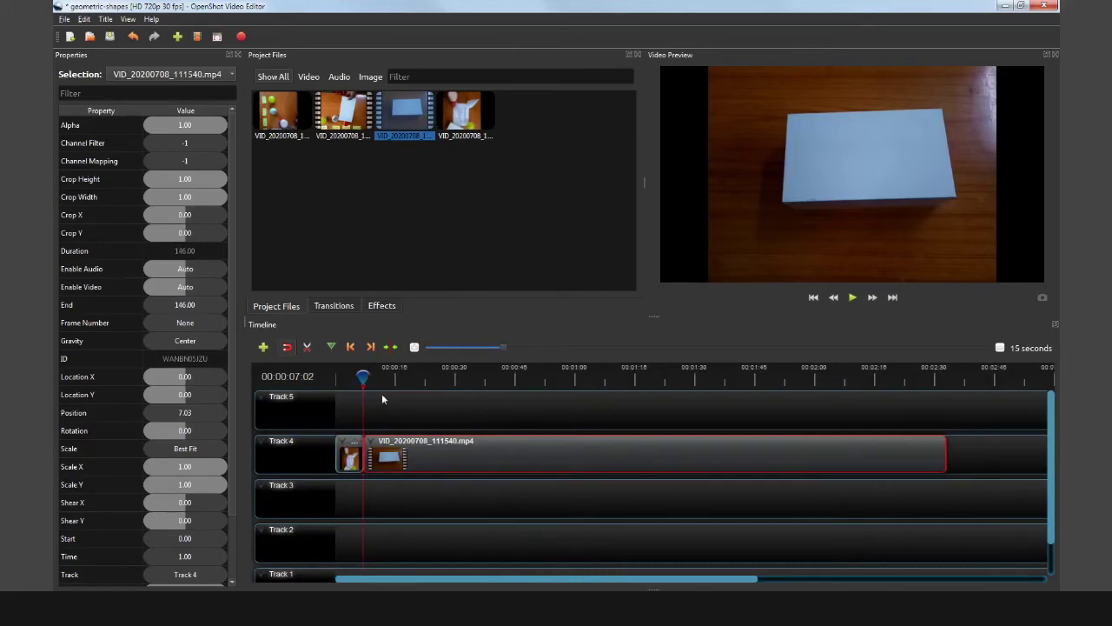
# - Split VID_20200708_111540.mp4 on Track 4 at 00:00:36:18, where the sphere shot ends
pyautogui.moveTo(363, 380); pyautogui.dragTo(481, 386)
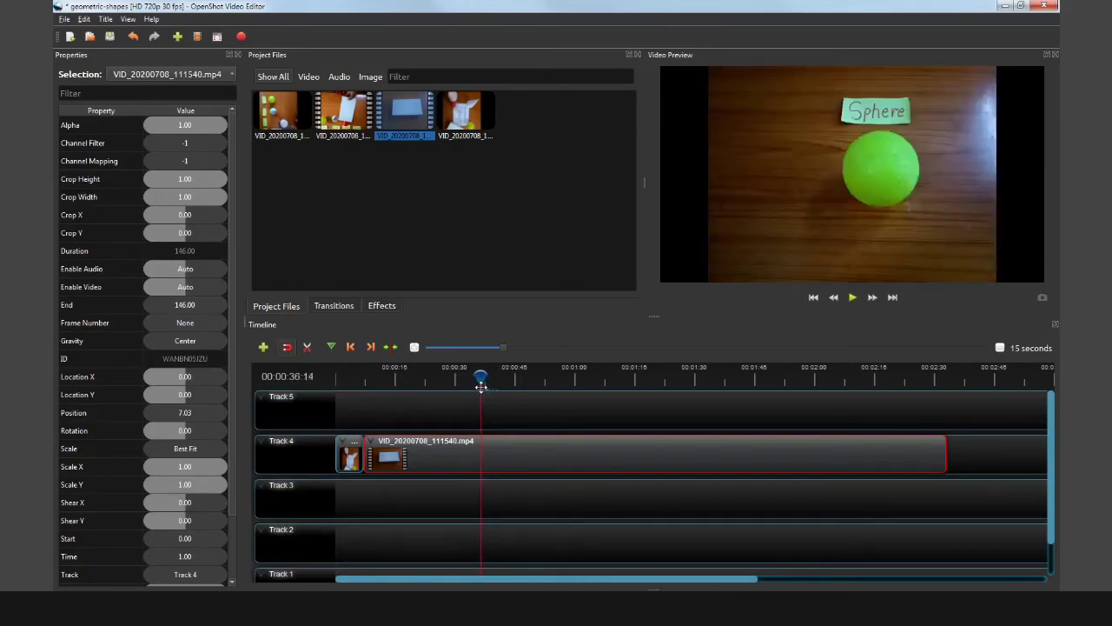
pyautogui.press('Right')
pyautogui.press('Right')
pyautogui.press('Right')
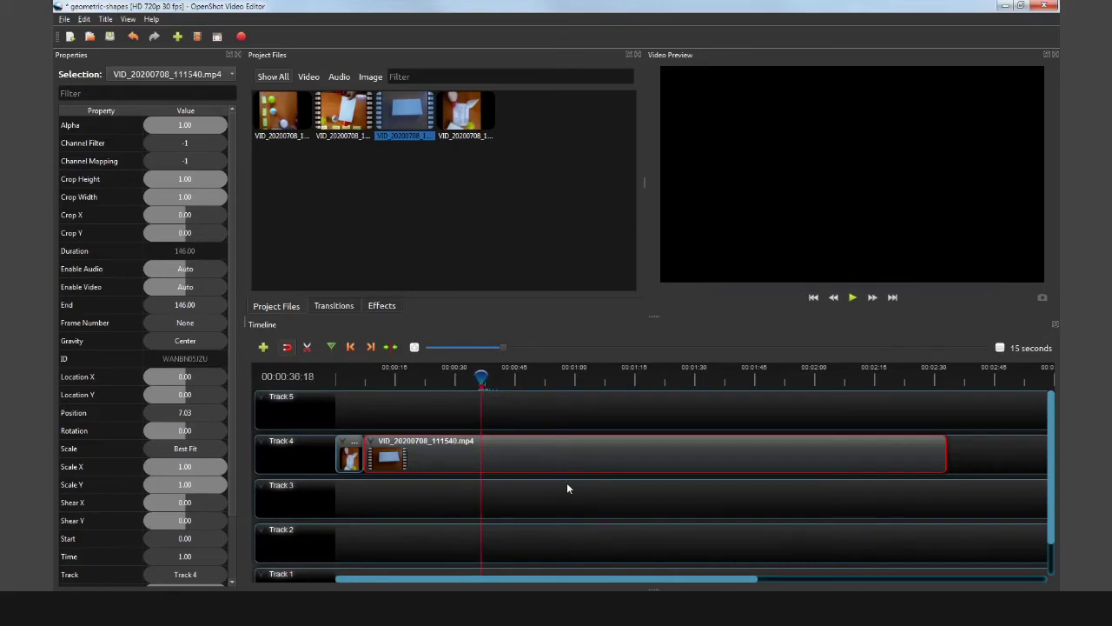
pyautogui.press('Left')
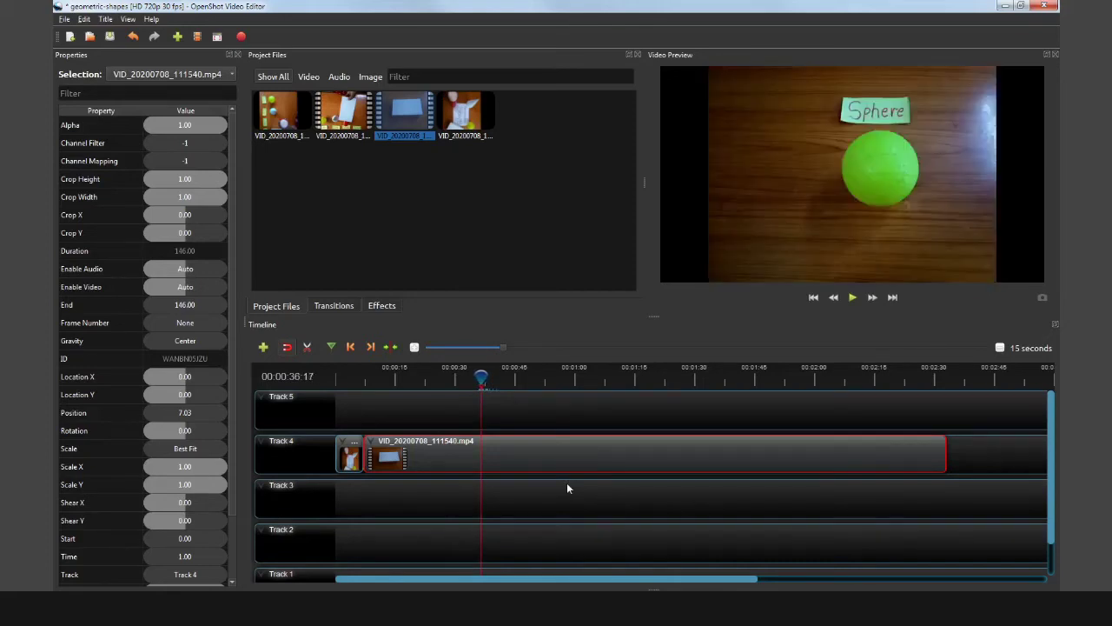
pyautogui.press('Right')
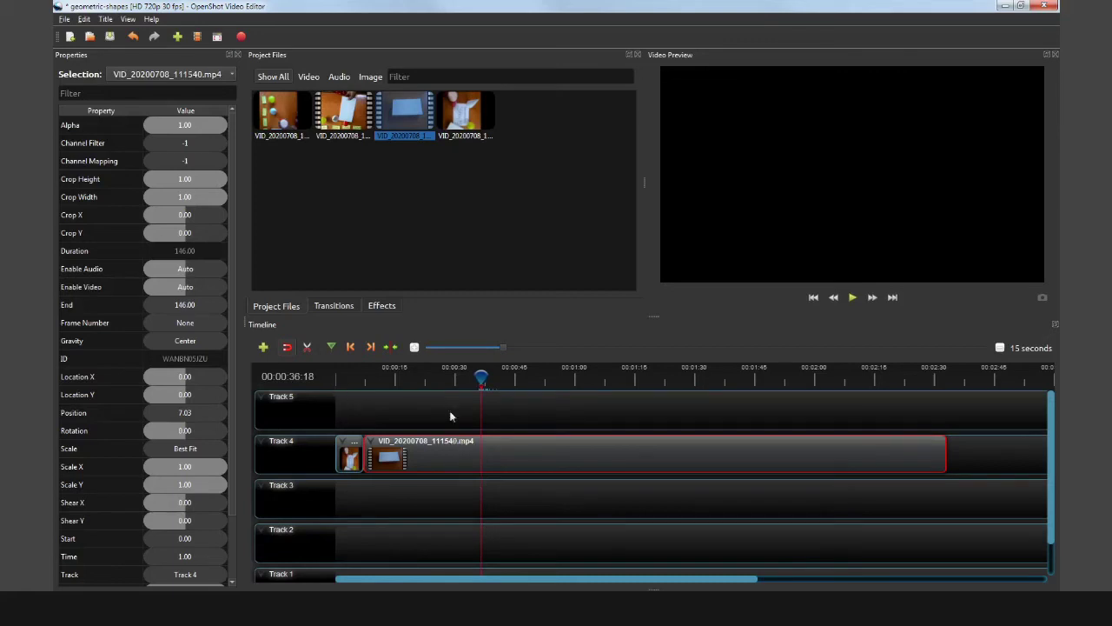
pyautogui.click(306, 347)
pyautogui.click(484, 447)
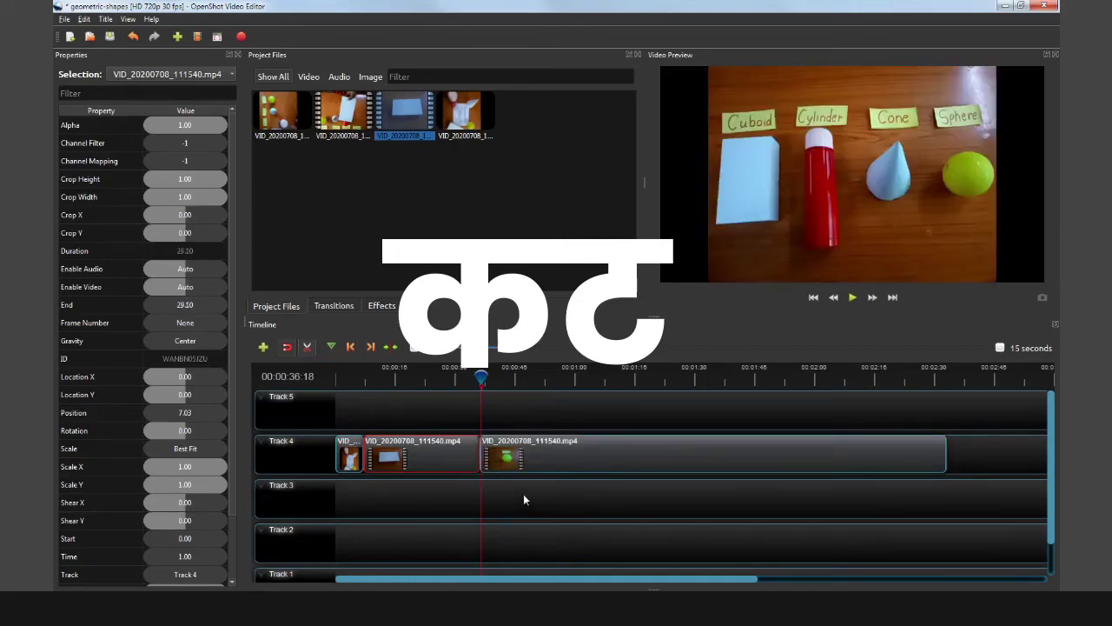
# - Play through the footage after the first cut and split it again at 00:00:57:12 on Track 4
pyautogui.press('space')
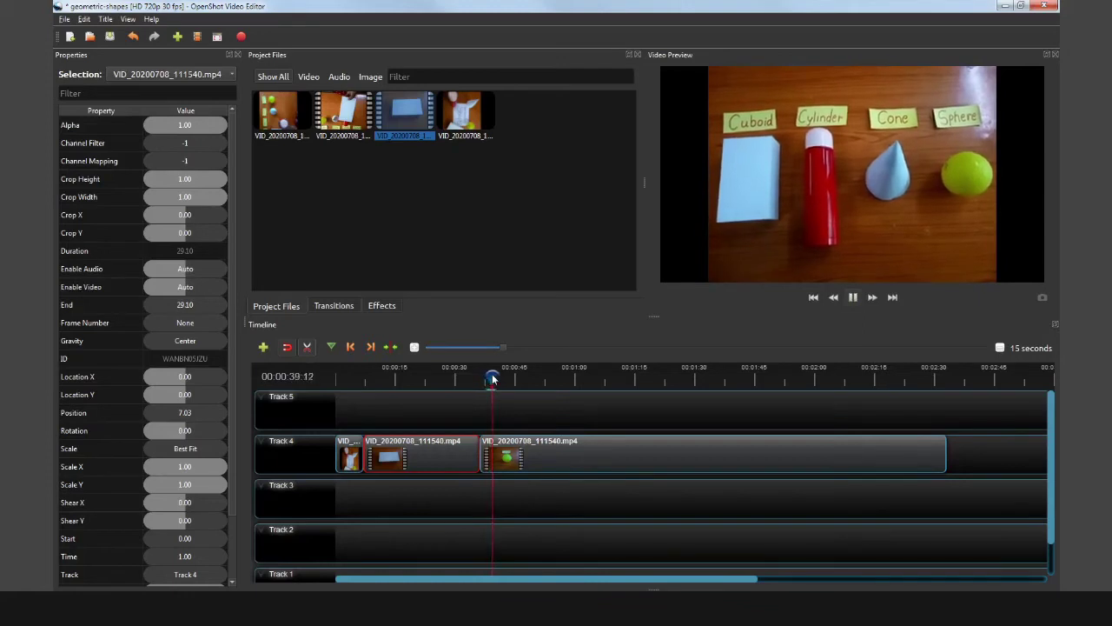
pyautogui.press('space')
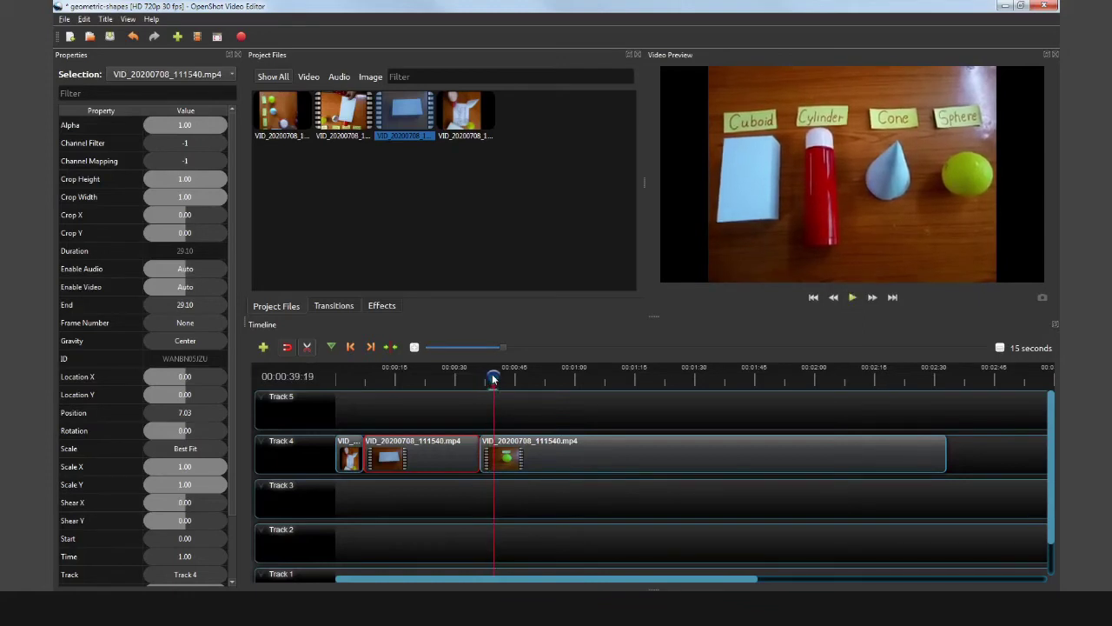
pyautogui.click(483, 379)
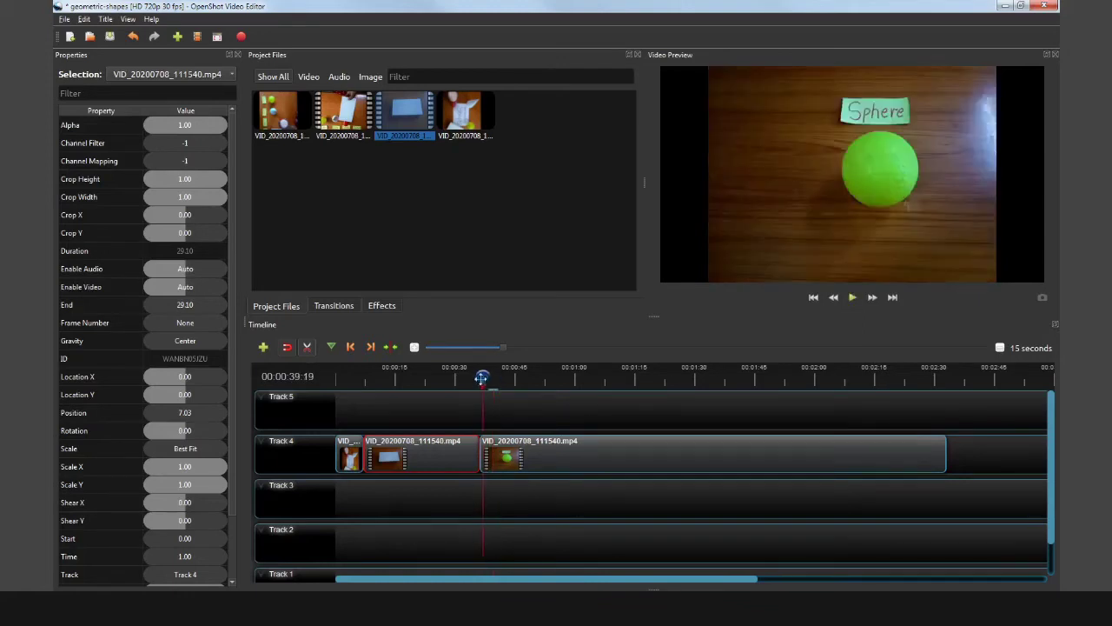
pyautogui.press('space')
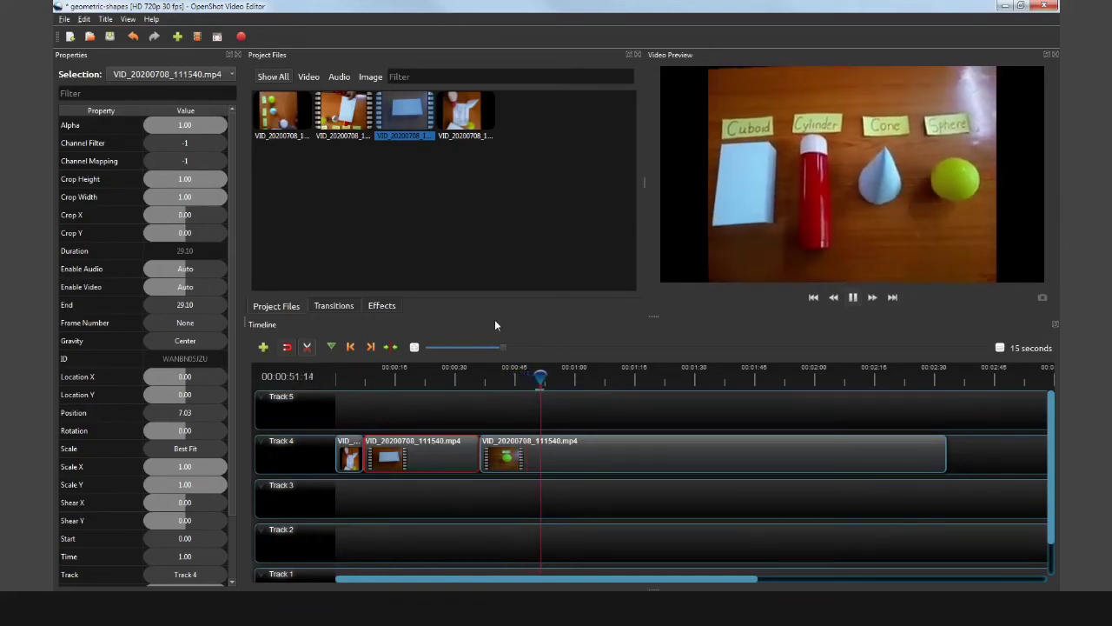
pyautogui.press('space')
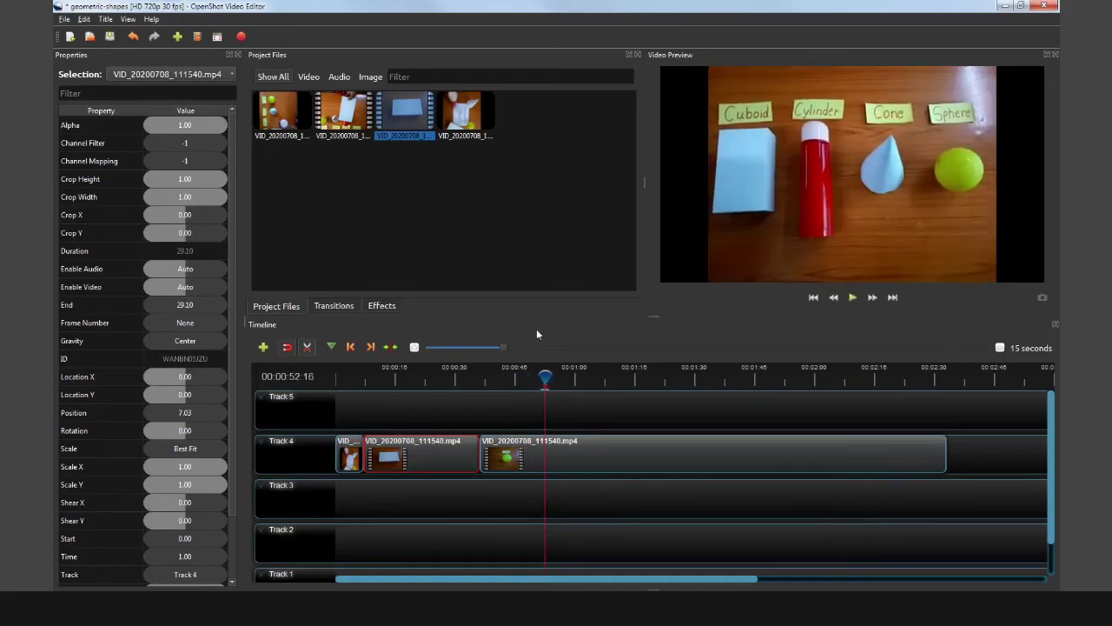
pyautogui.press('space')
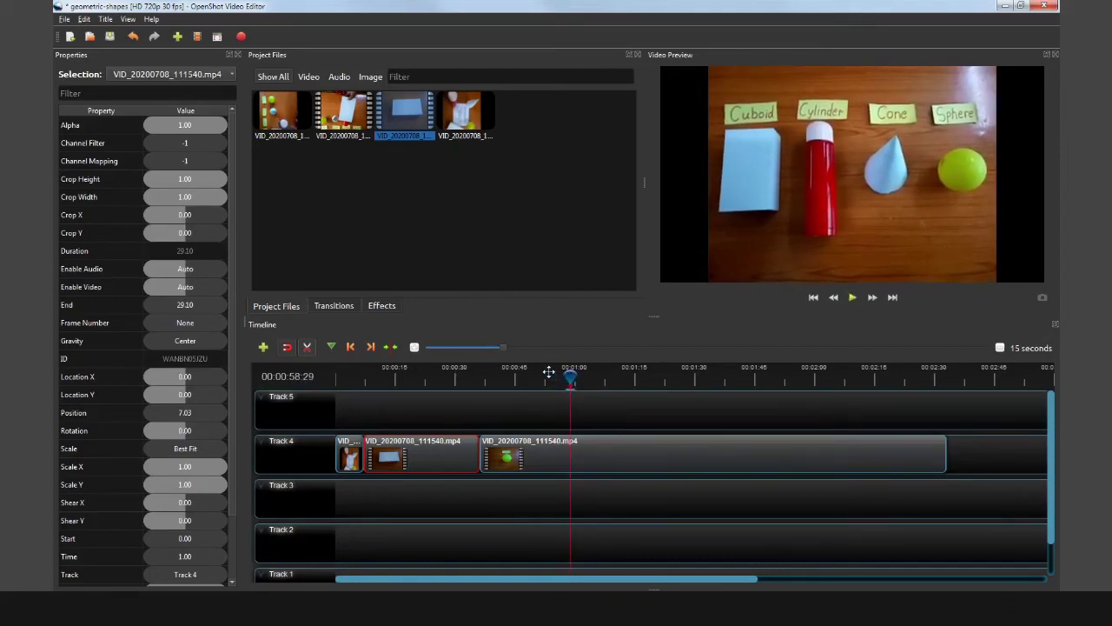
pyautogui.moveTo(570, 377); pyautogui.dragTo(563, 379)
pyautogui.press('space')
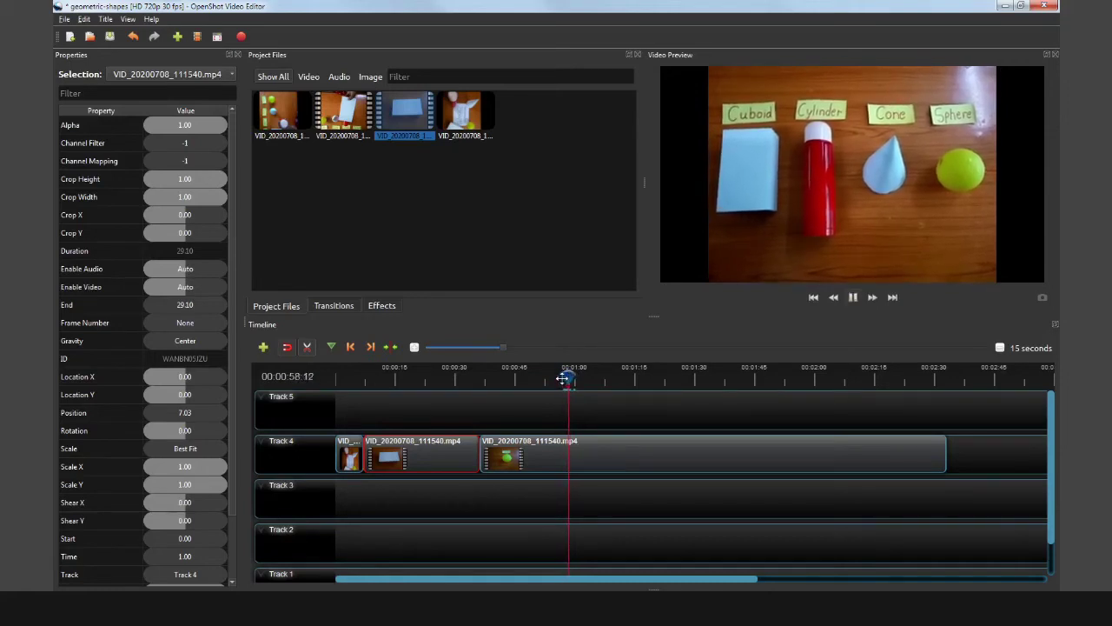
pyautogui.moveTo(564, 378); pyautogui.dragTo(559, 378)
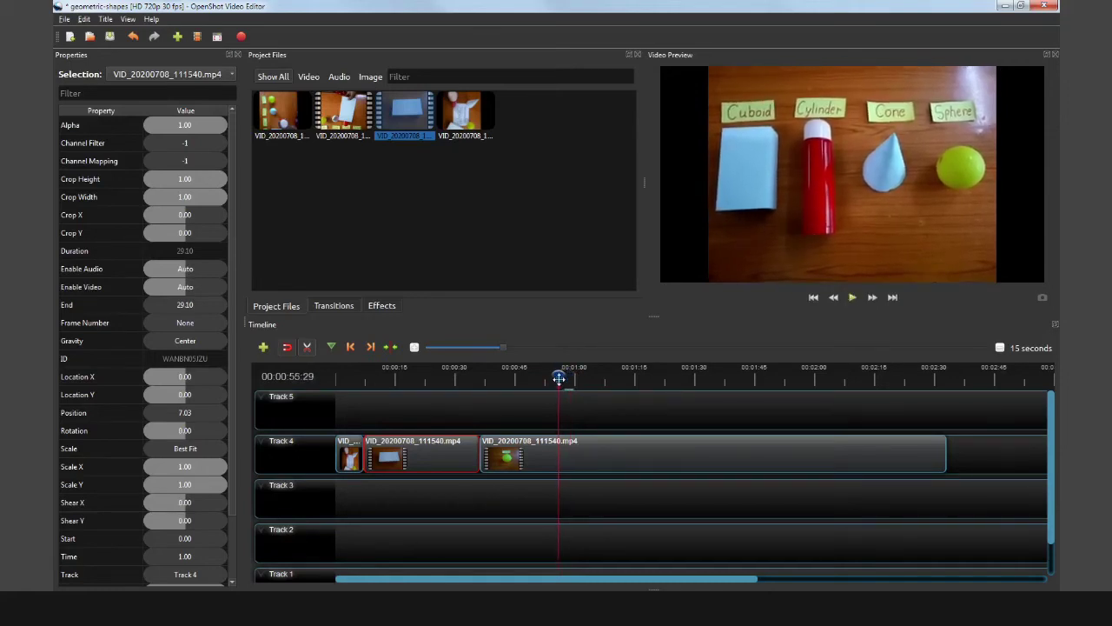
pyautogui.press('space')
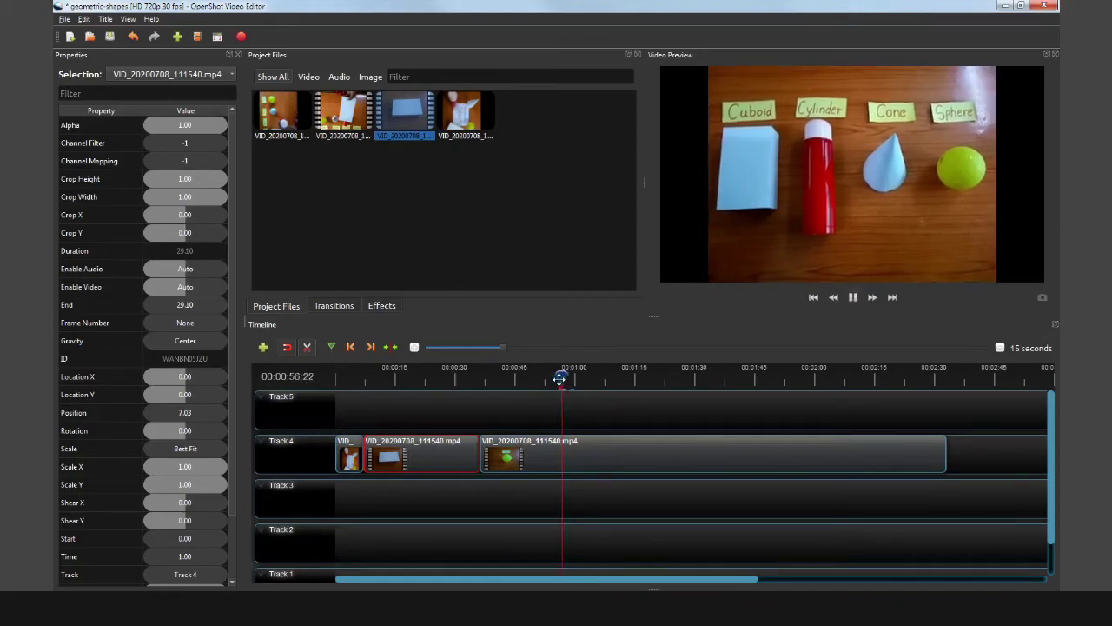
pyautogui.press('space')
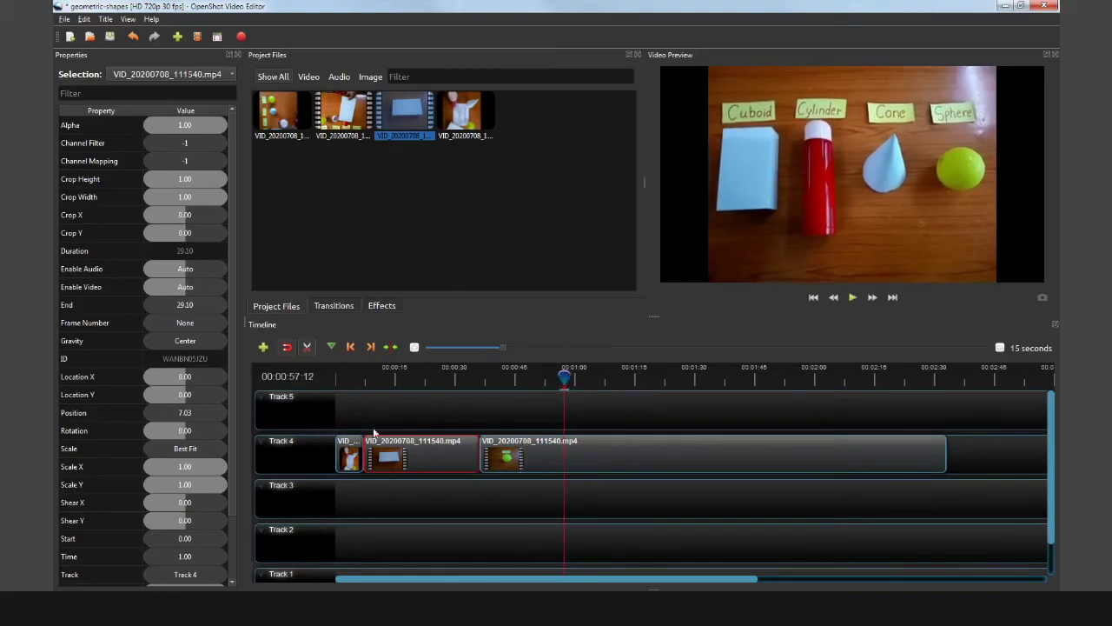
pyautogui.click(304, 349)
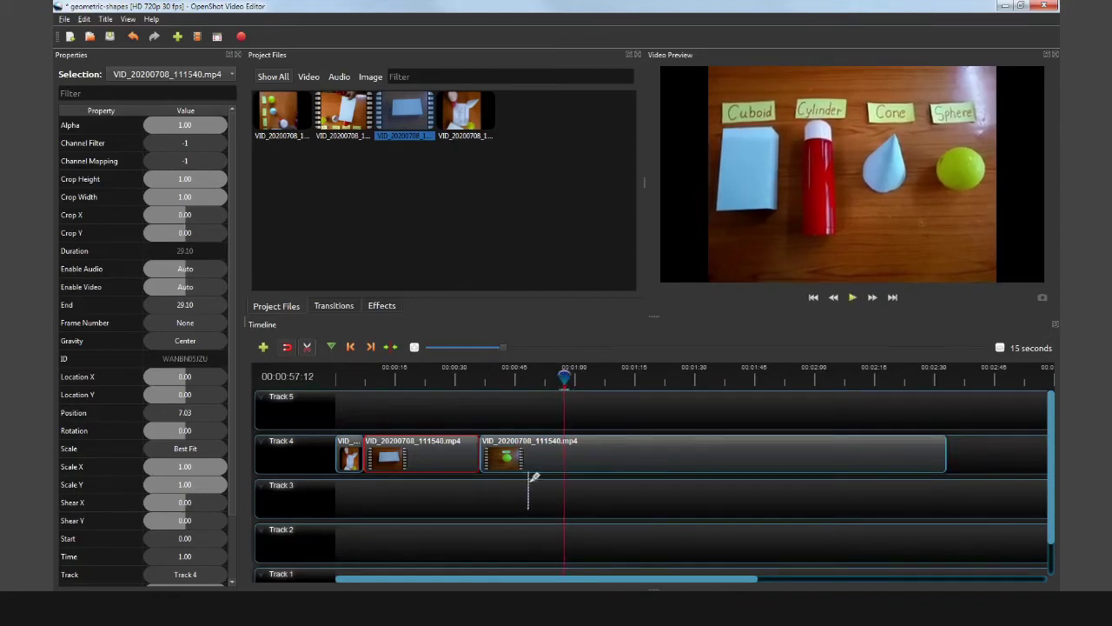
pyautogui.click(566, 448)
# - Preview the footage after the second cut and split the last segment on Track 4 at 00:00:59:11
pyautogui.press('space')
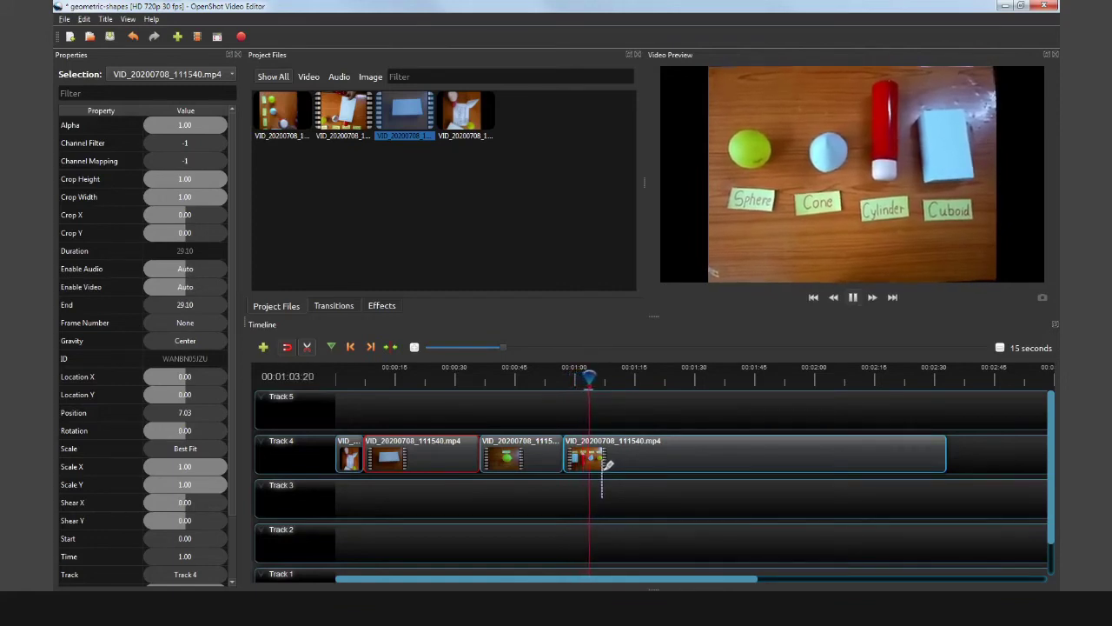
pyautogui.press('space')
pyautogui.click(569, 381)
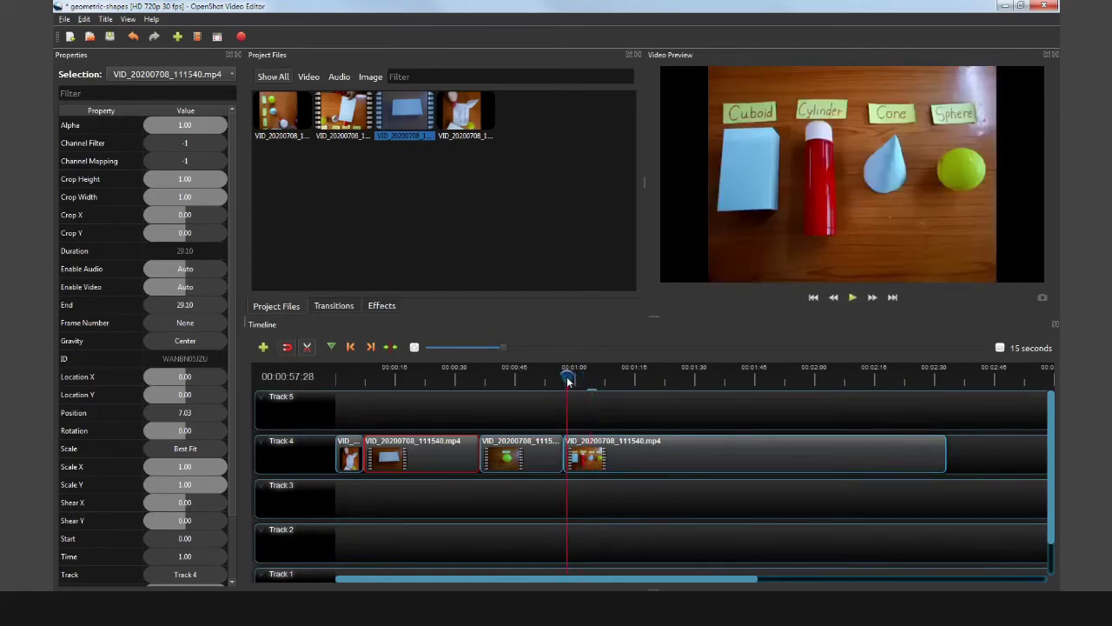
pyautogui.press('space')
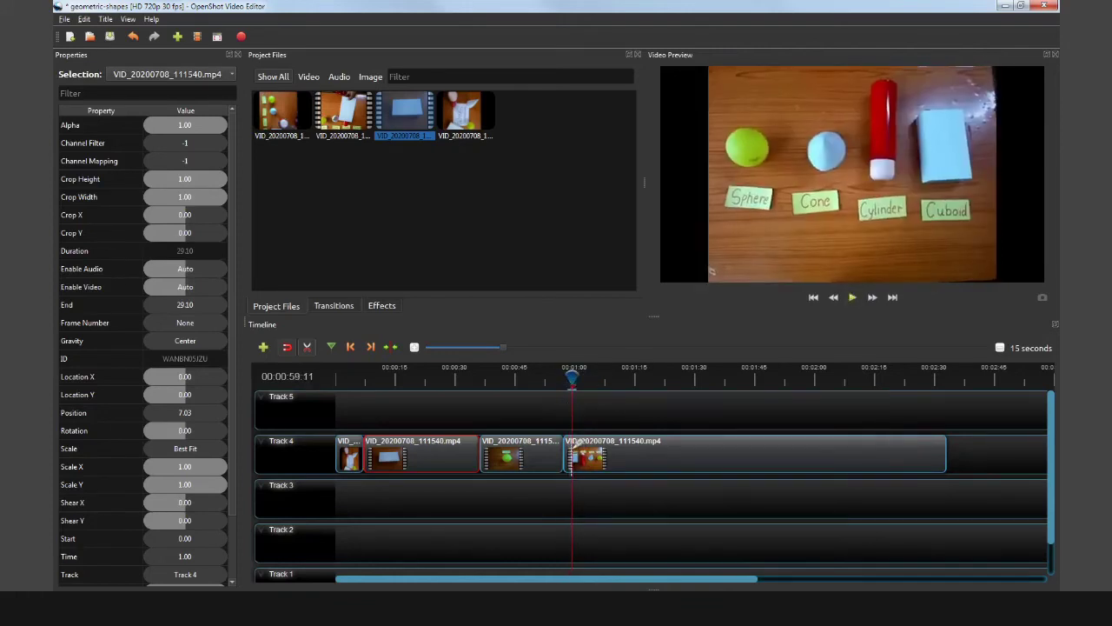
pyautogui.hotkey('ctrl', 'k')
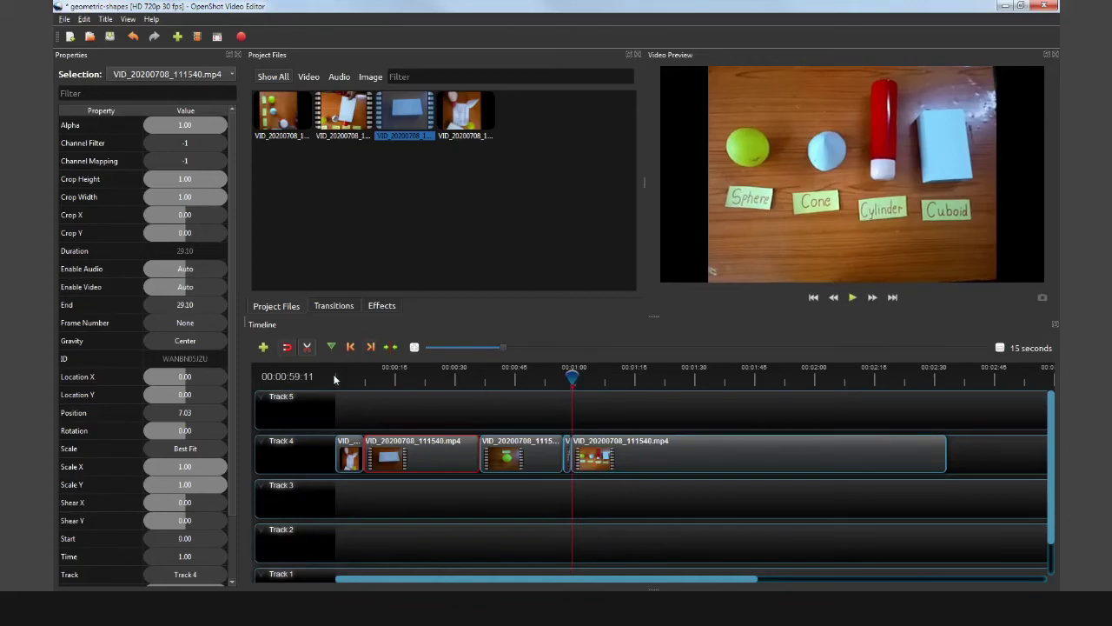
# - Delete the short segment between the last two cuts and slide the following segment back to position 57.00 to close the gap
pyautogui.click(309, 348)
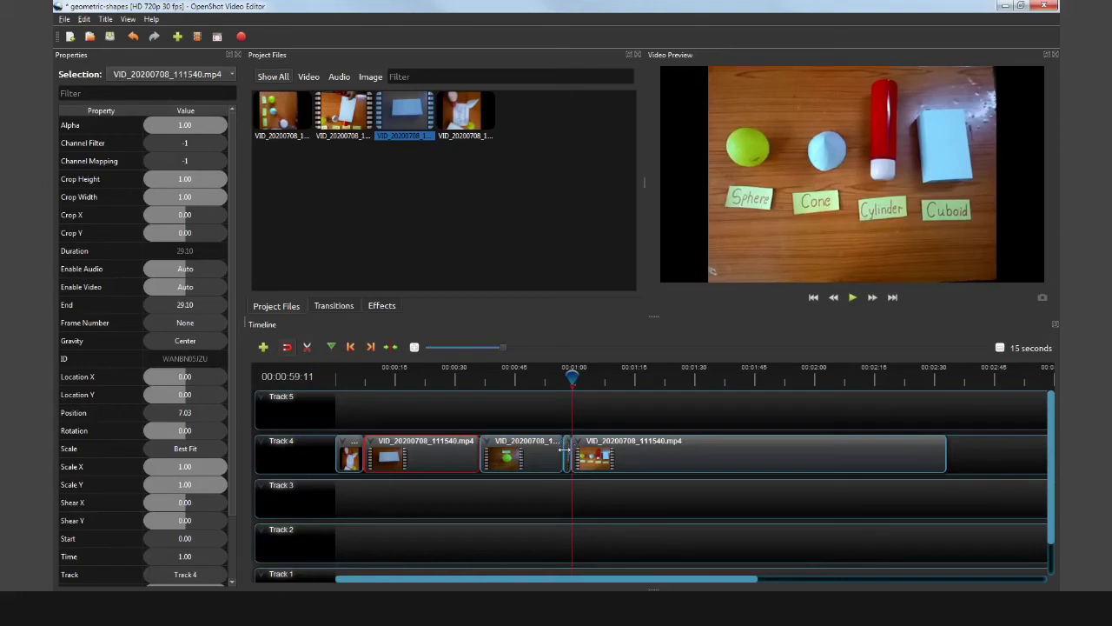
pyautogui.click(566, 452)
pyautogui.rightClick(566, 452)
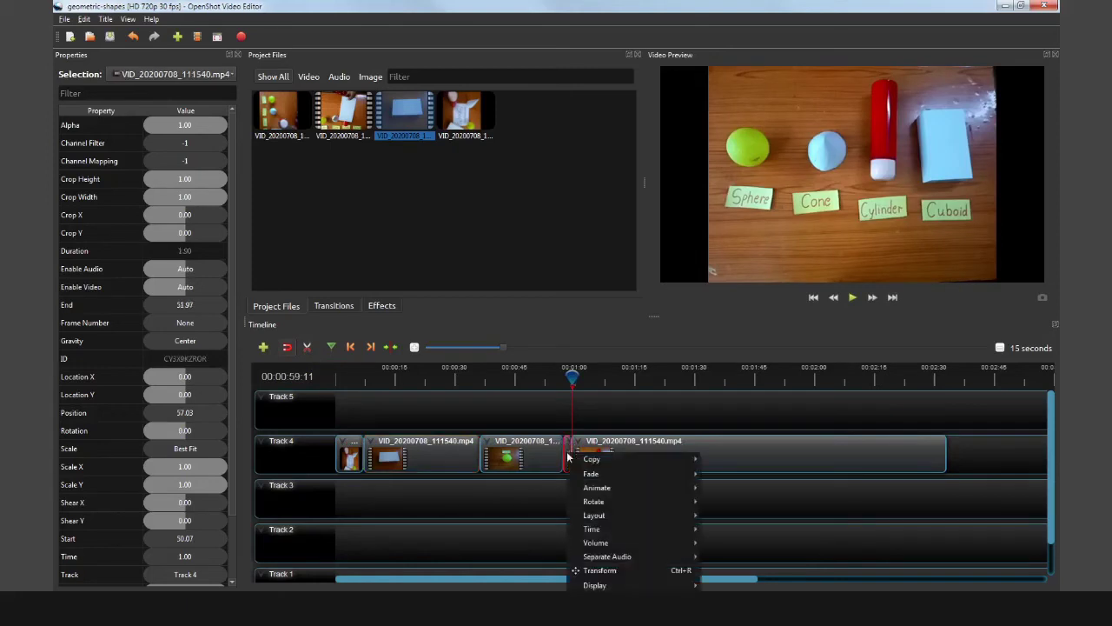
pyautogui.click(608, 582)
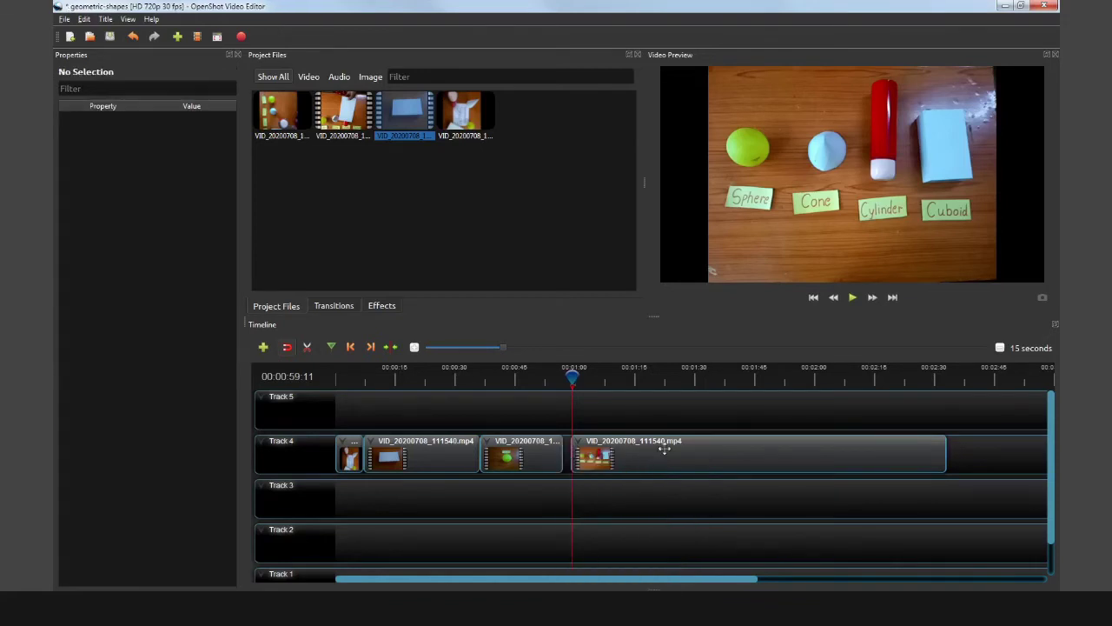
pyautogui.moveTo(665, 447); pyautogui.dragTo(722, 464)
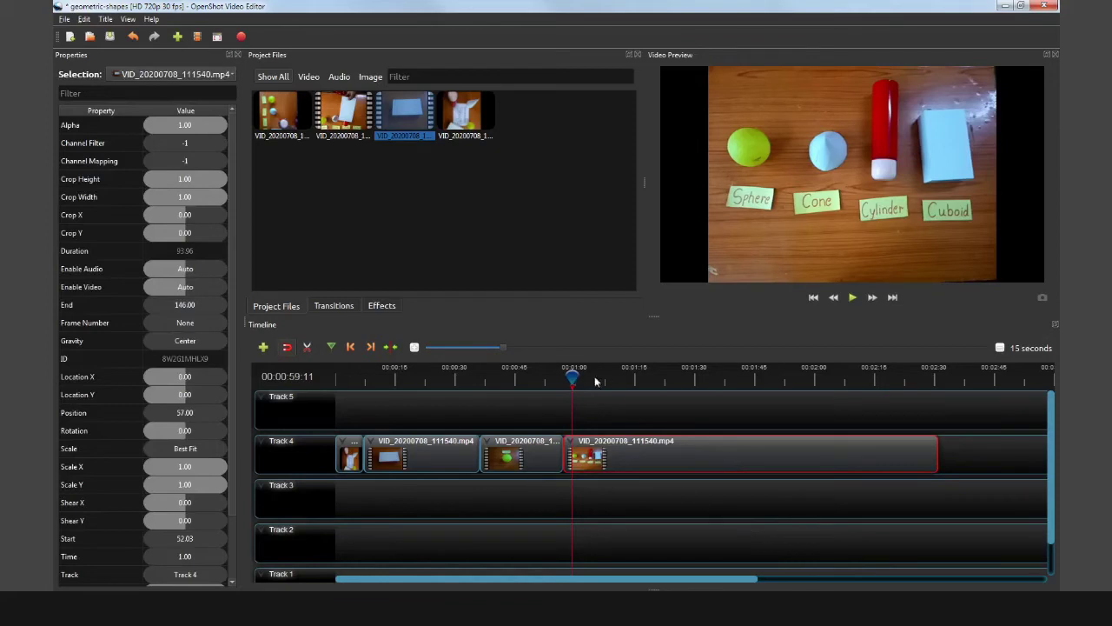
# - Replay the join between the third and fourth segments on Track 4 several times to check the transition
pyautogui.click(553, 380)
pyautogui.press('space')
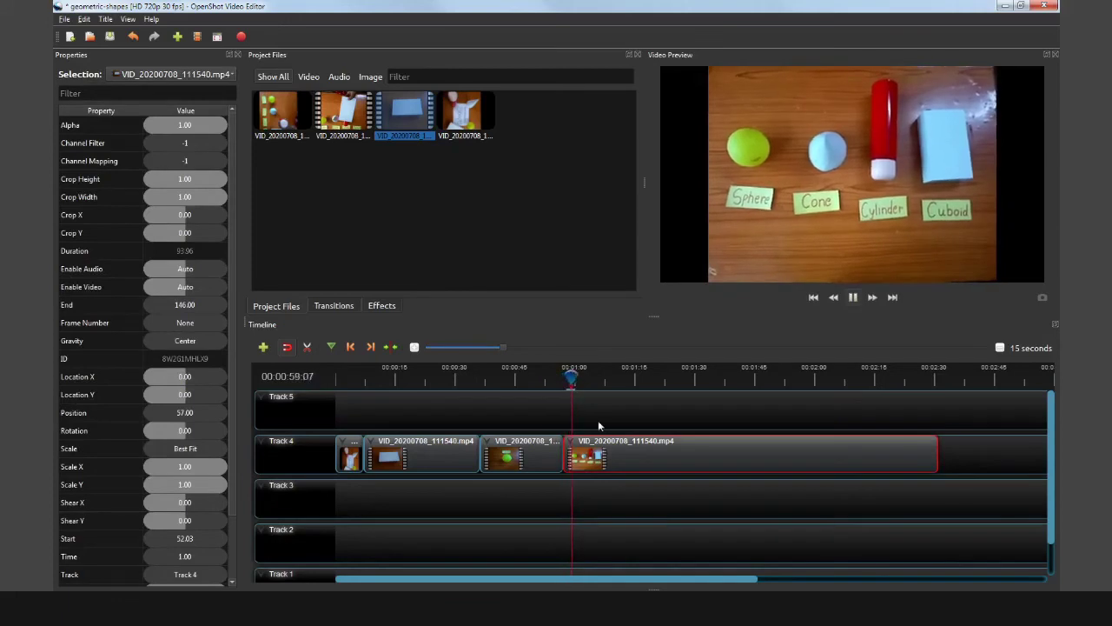
pyautogui.press('space')
pyautogui.moveTo(569, 379); pyautogui.dragTo(555, 382)
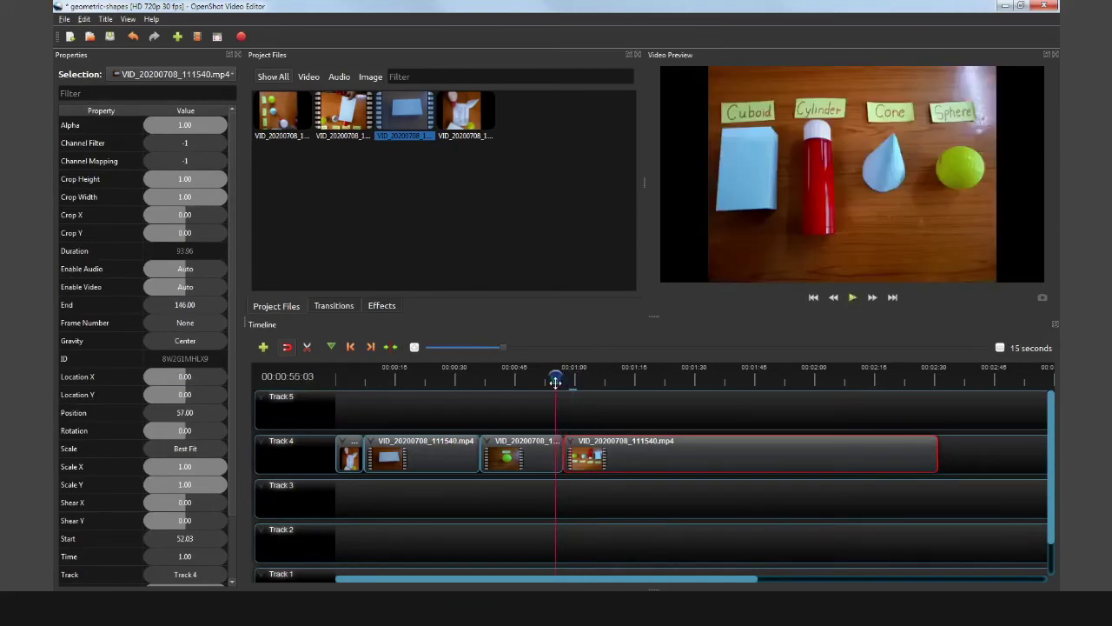
pyautogui.press('space')
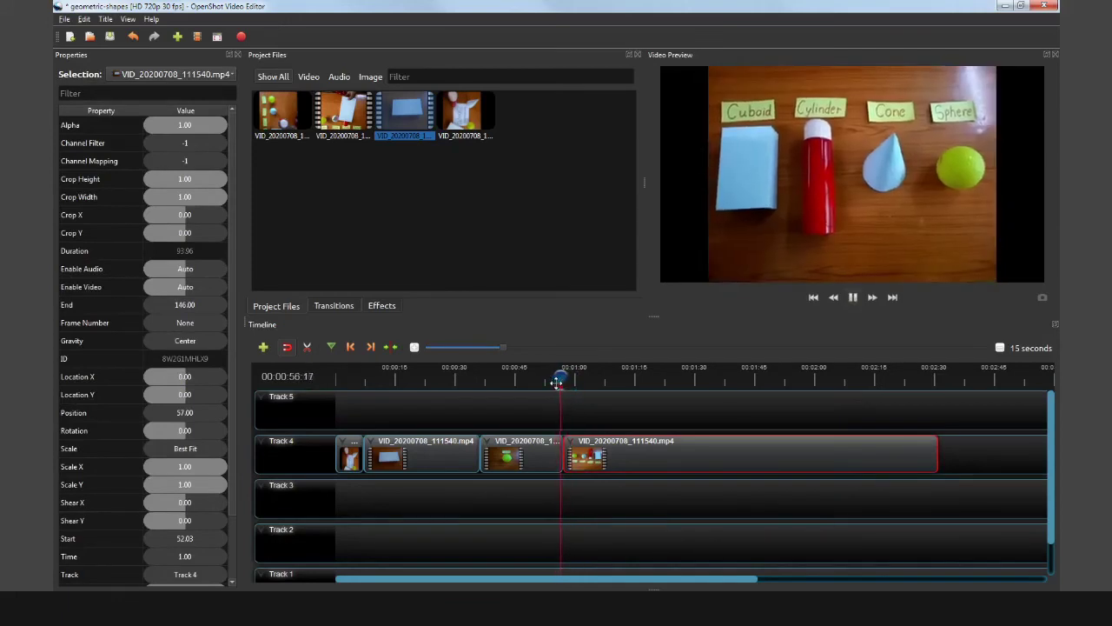
pyautogui.press('space')
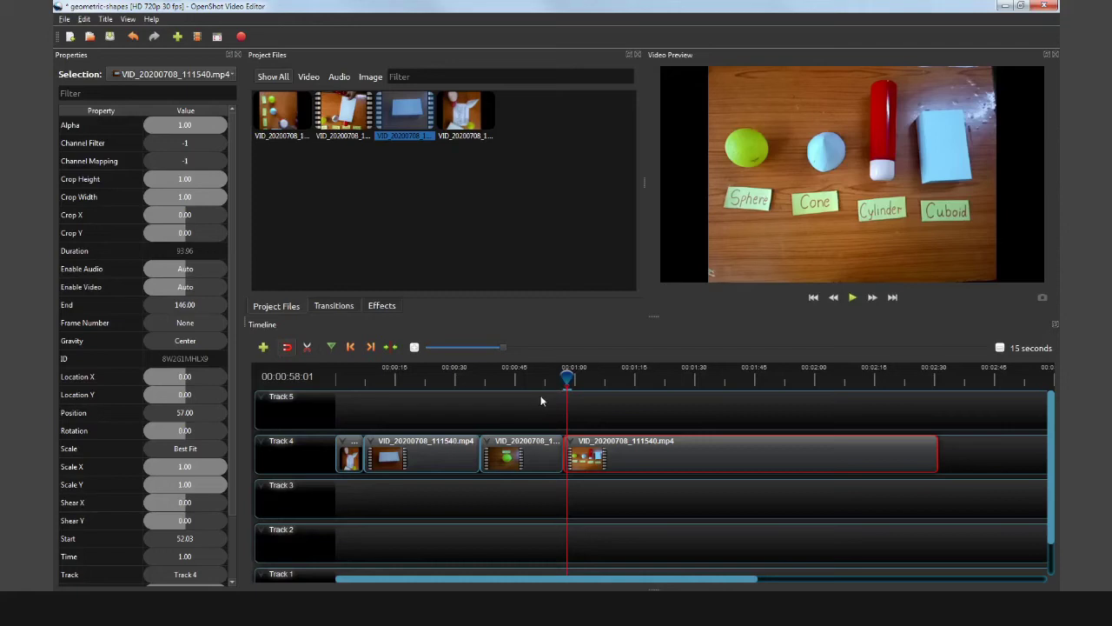
pyautogui.click(558, 380)
pyautogui.press('space')
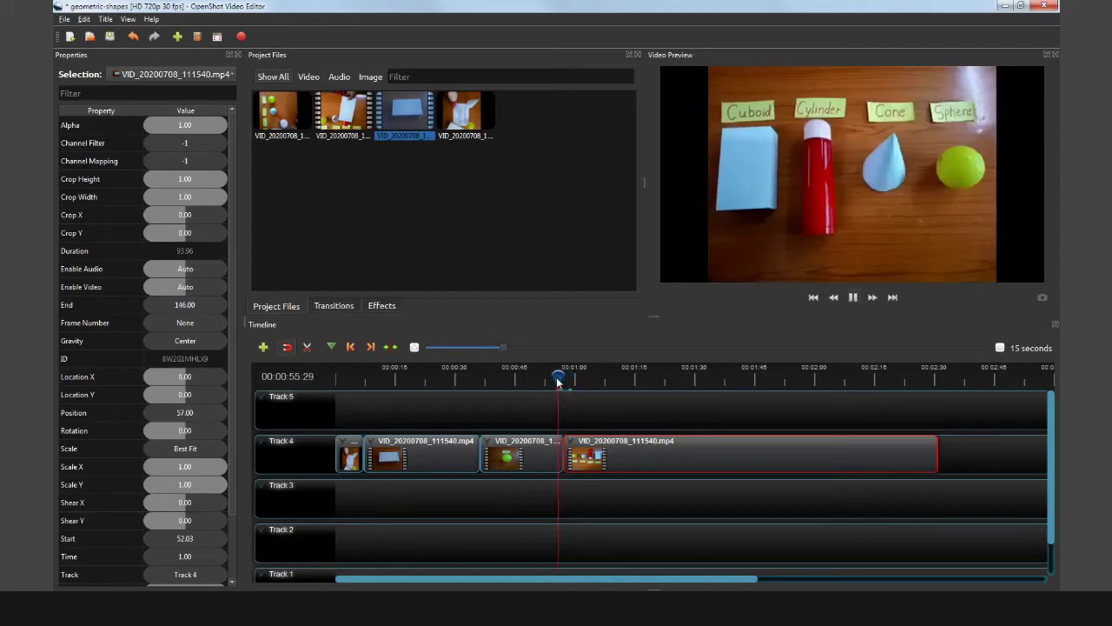
pyautogui.press('space')
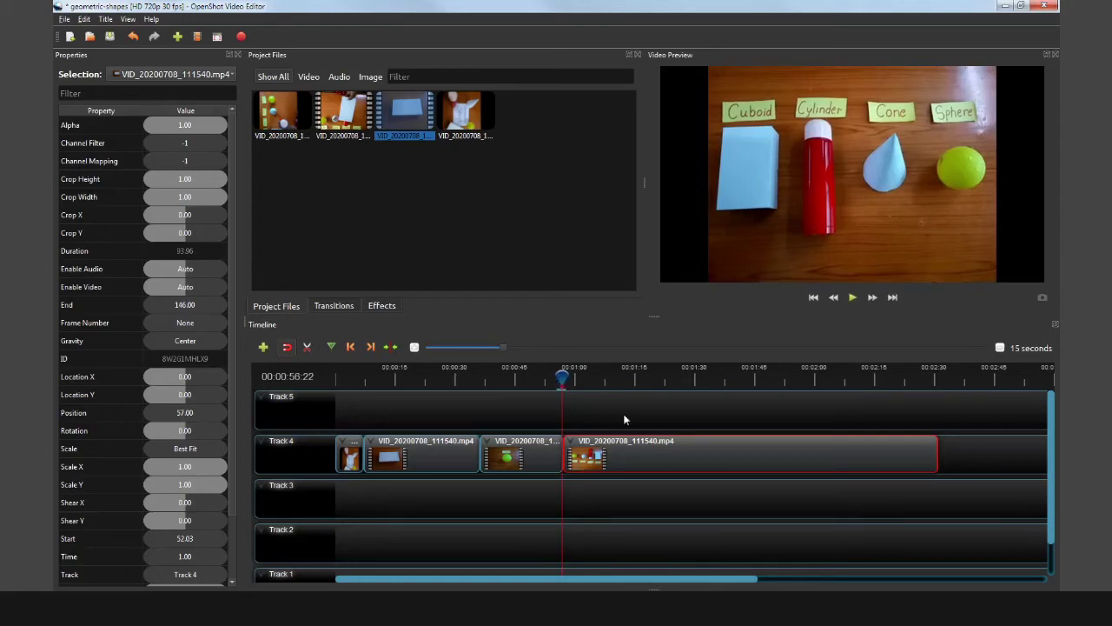
# - Preview the last segment on Track 4 and split it at 00:01:08:06
pyautogui.click(620, 380)
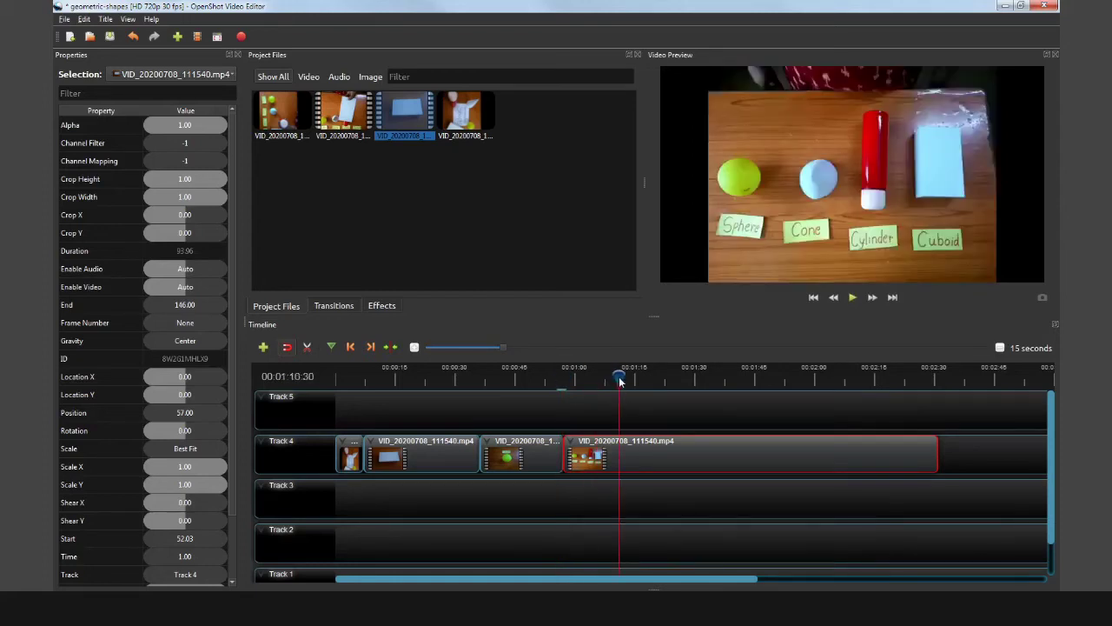
pyautogui.press('space')
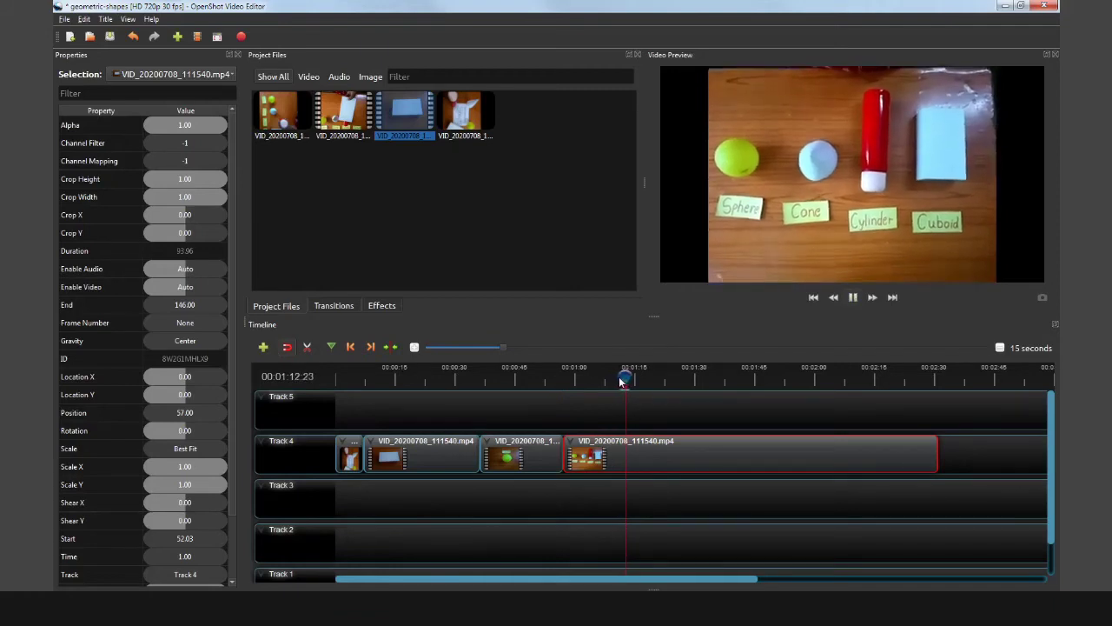
pyautogui.click(608, 380)
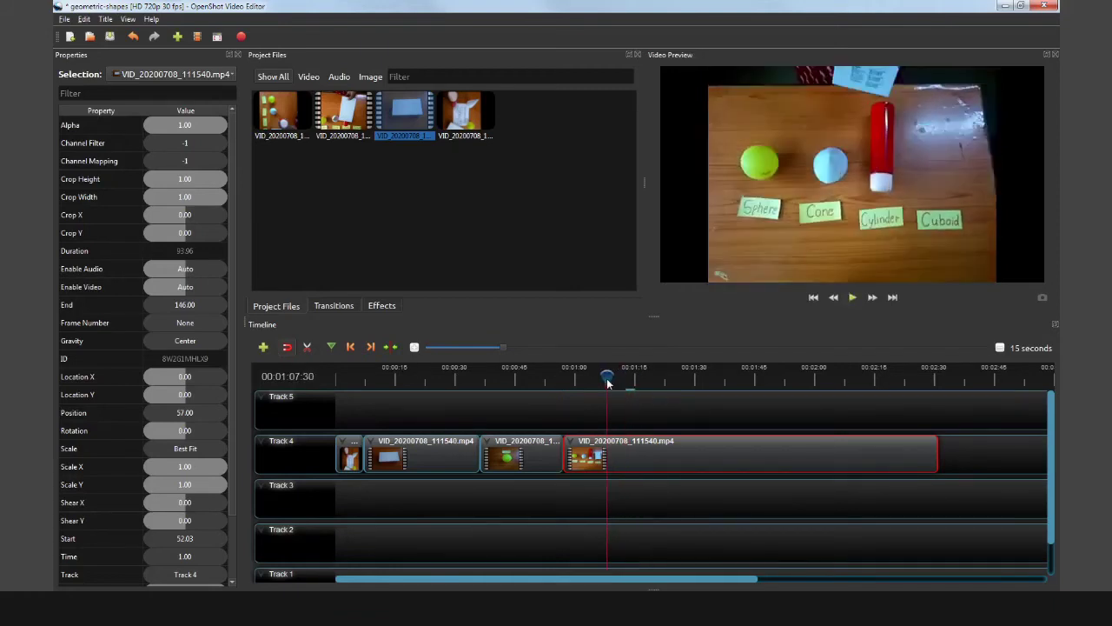
pyautogui.moveTo(607, 380); pyautogui.dragTo(592, 380)
pyautogui.press('space')
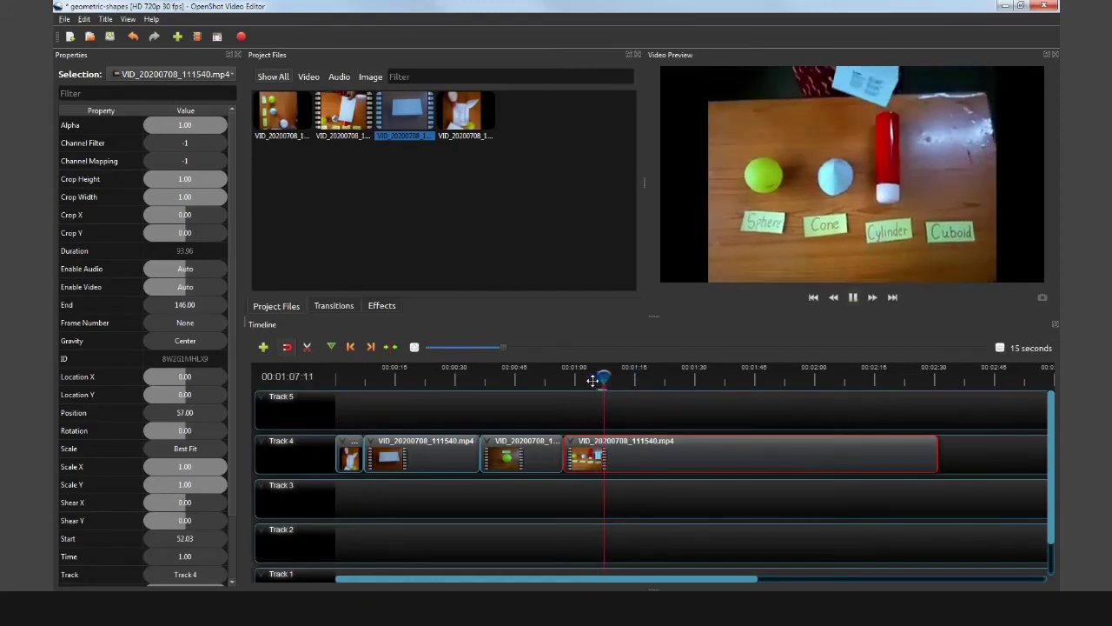
pyautogui.press('space')
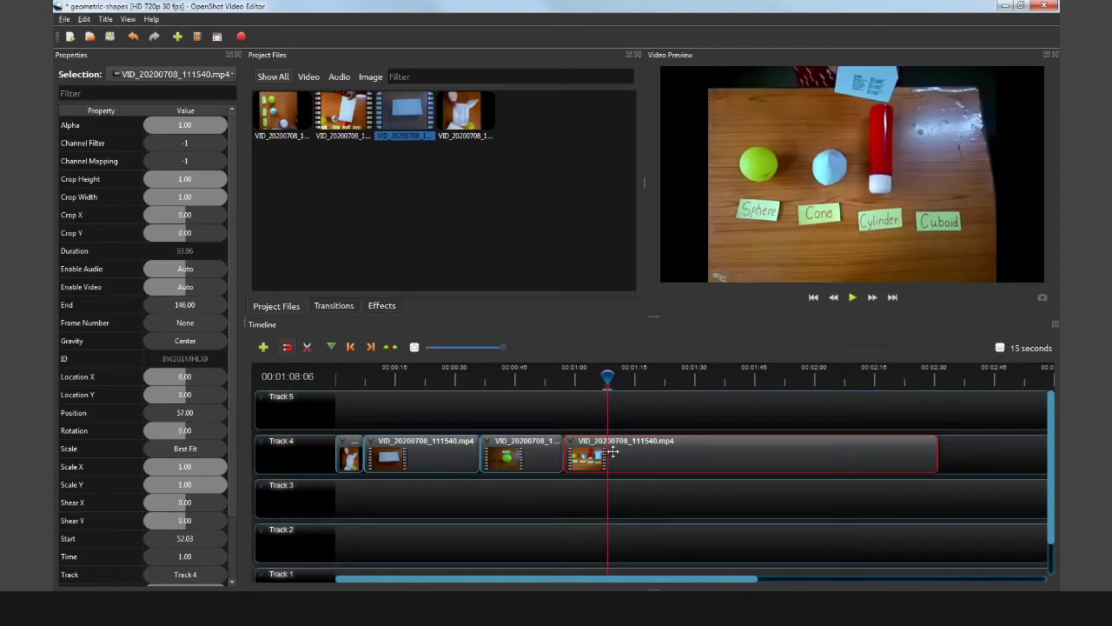
pyautogui.click(307, 346)
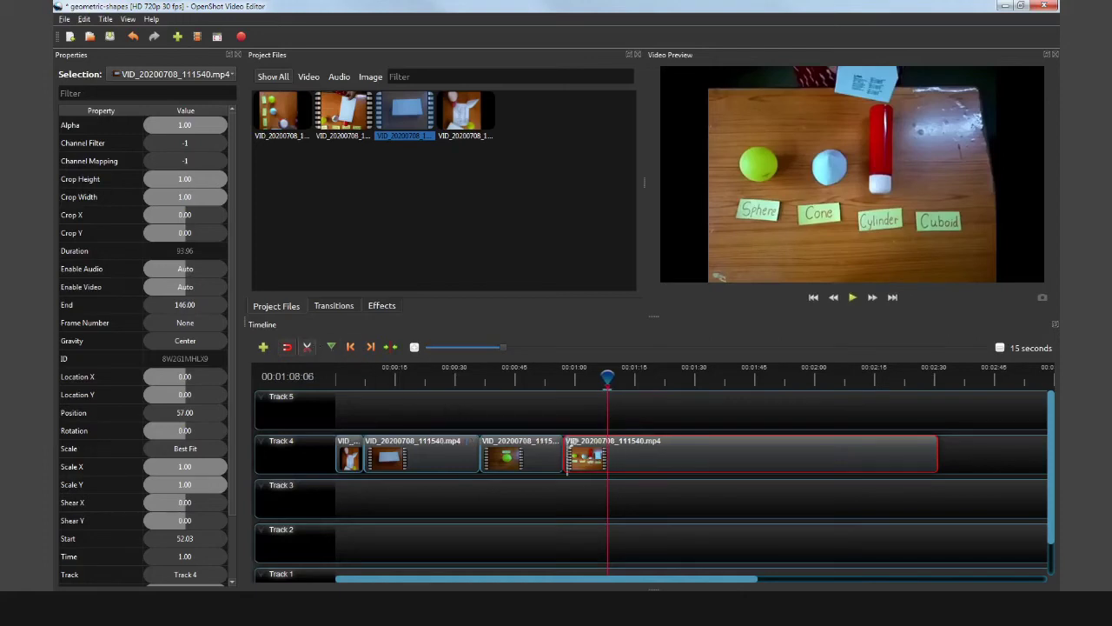
pyautogui.click(608, 448)
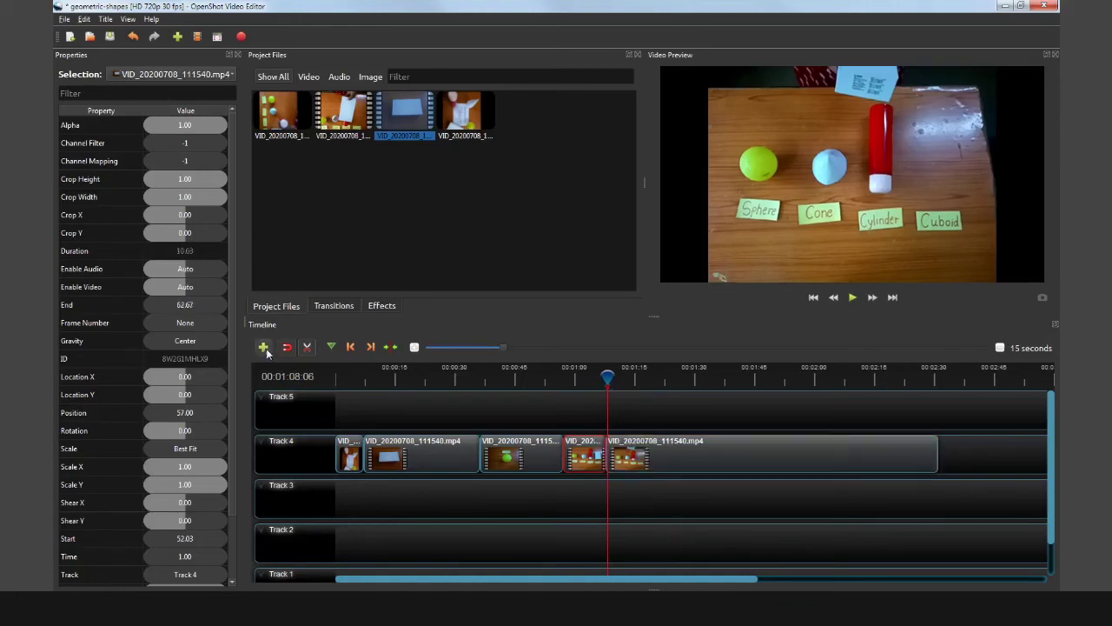
# - Delete the remaining footage after the 00:01:08:06 cut on Track 4
pyautogui.click(306, 348)
pyautogui.click(754, 467)
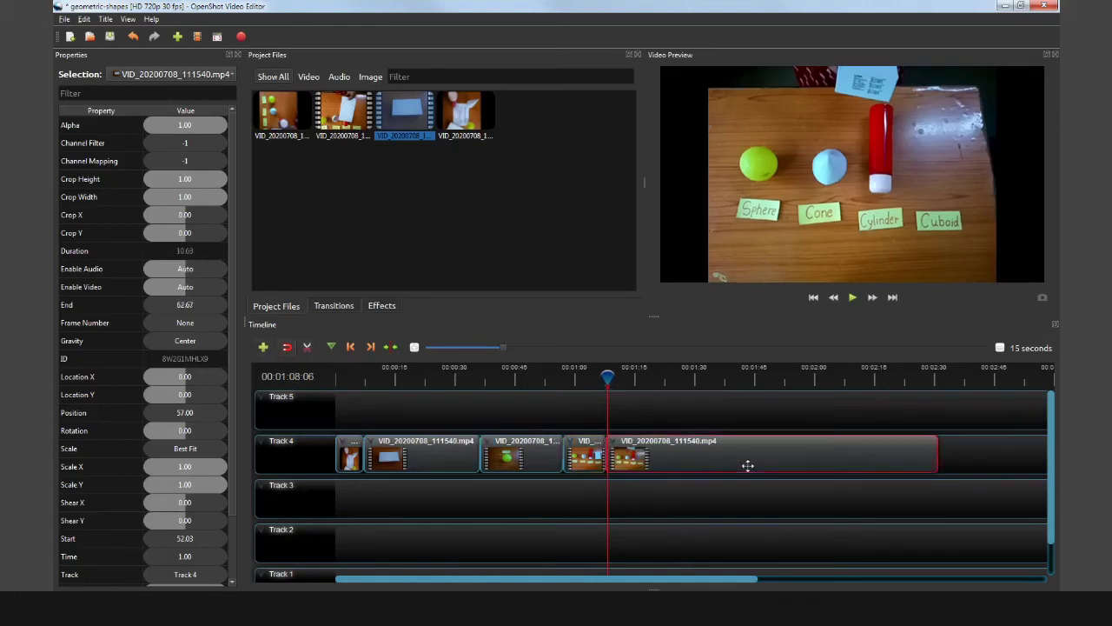
pyautogui.press('Delete')
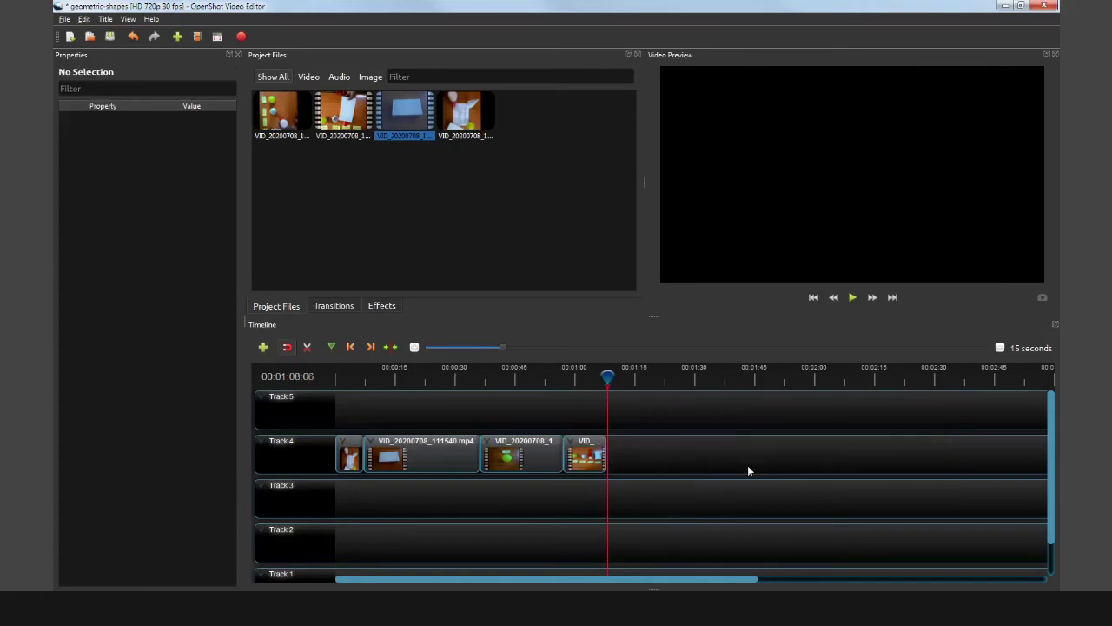
# - Place the clip VID_20200708_113626.mp4 on Track 4 at position 67.63, directly after the last segment
pyautogui.click(586, 450)
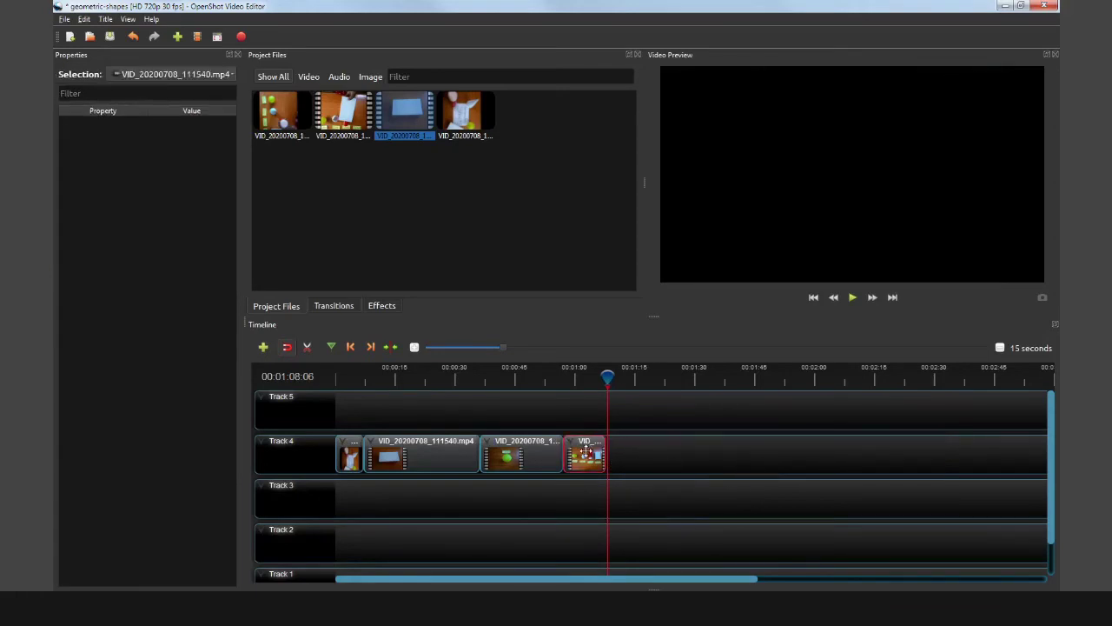
pyautogui.click(370, 348)
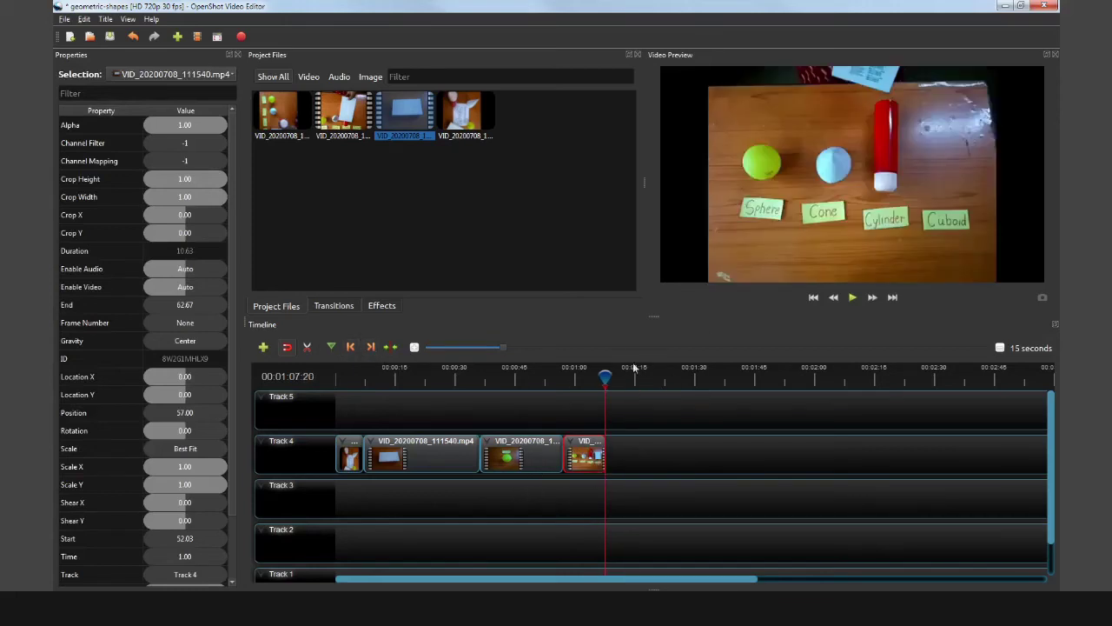
pyautogui.click(351, 120)
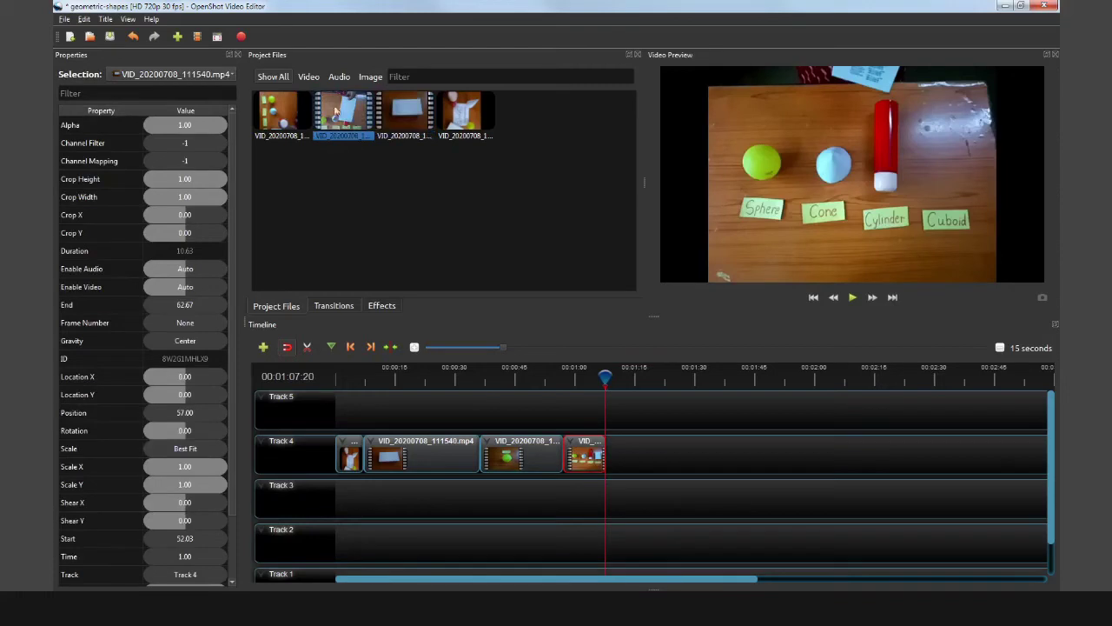
pyautogui.moveTo(345, 105); pyautogui.dragTo(609, 452)
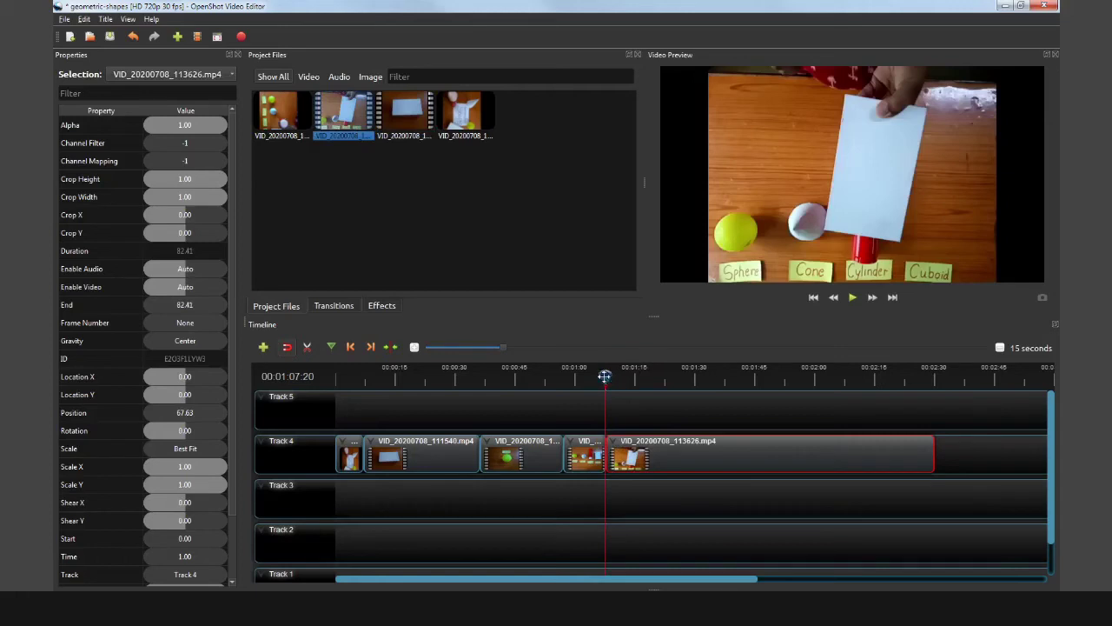
# - Play from just before the join through VID_20200708_113626.mp4 and split that clip at 00:01:48:10 on Track 4
pyautogui.moveTo(604, 376); pyautogui.dragTo(596, 377)
pyautogui.press('space')
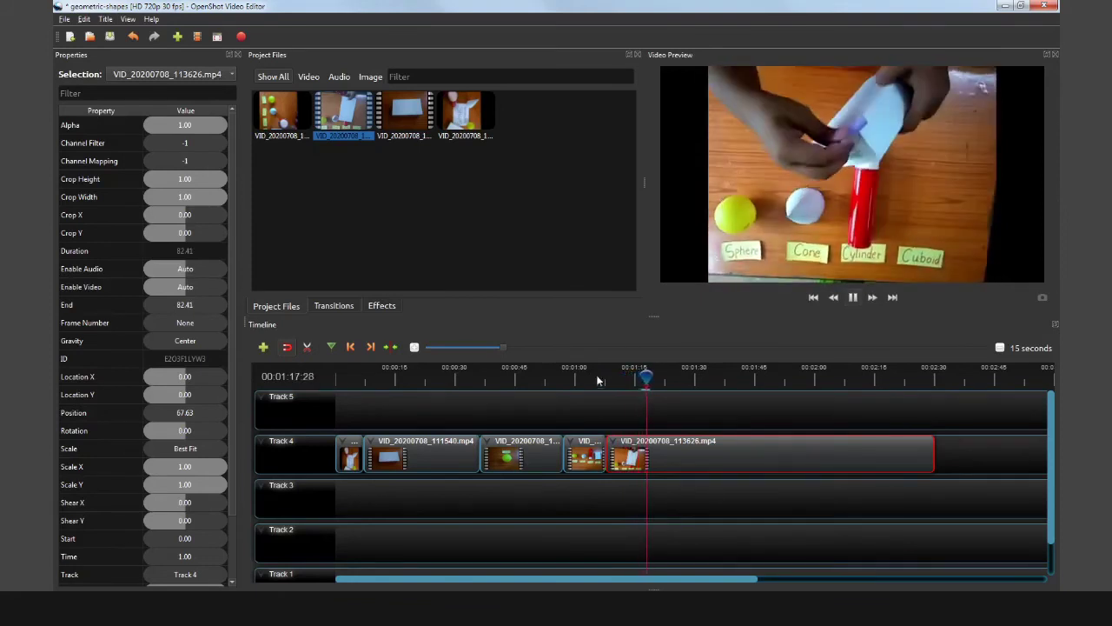
pyautogui.click(852, 297)
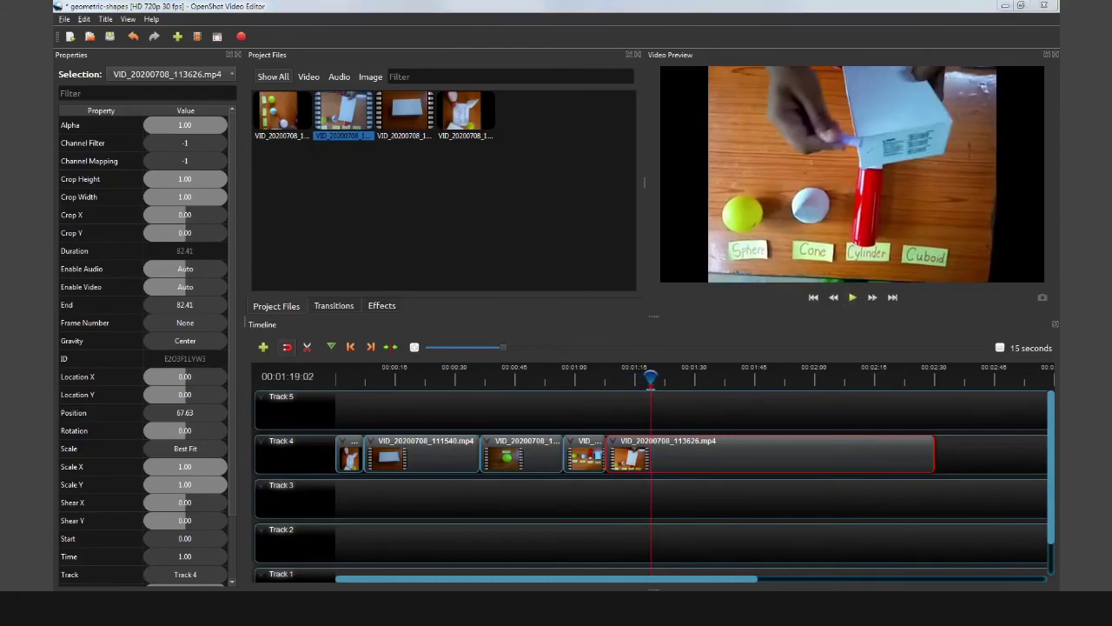
pyautogui.click(852, 298)
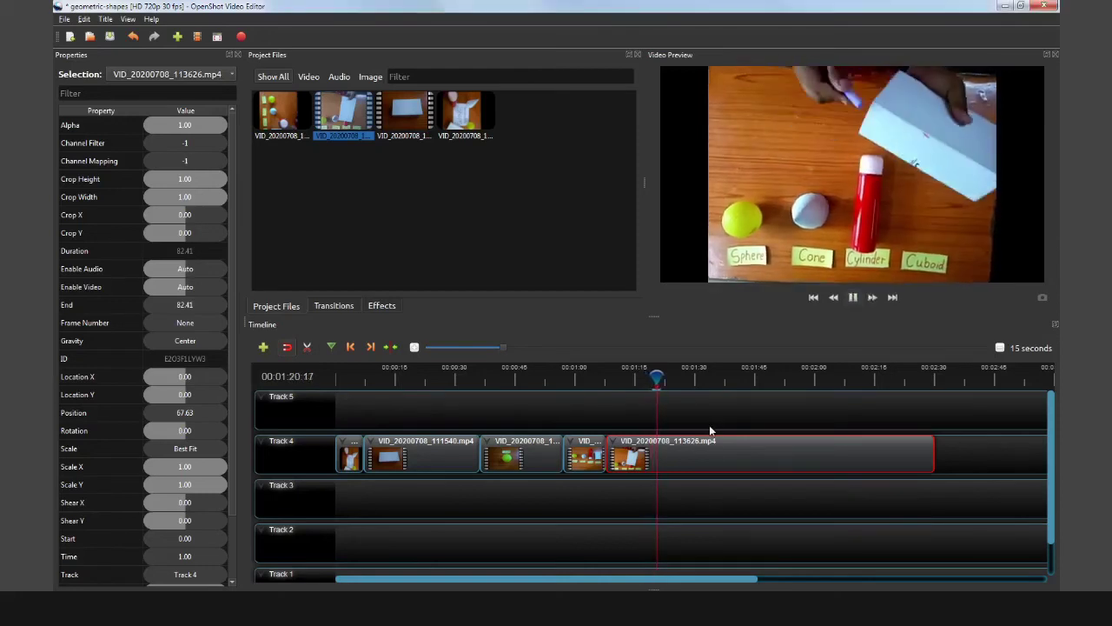
pyautogui.click(690, 382)
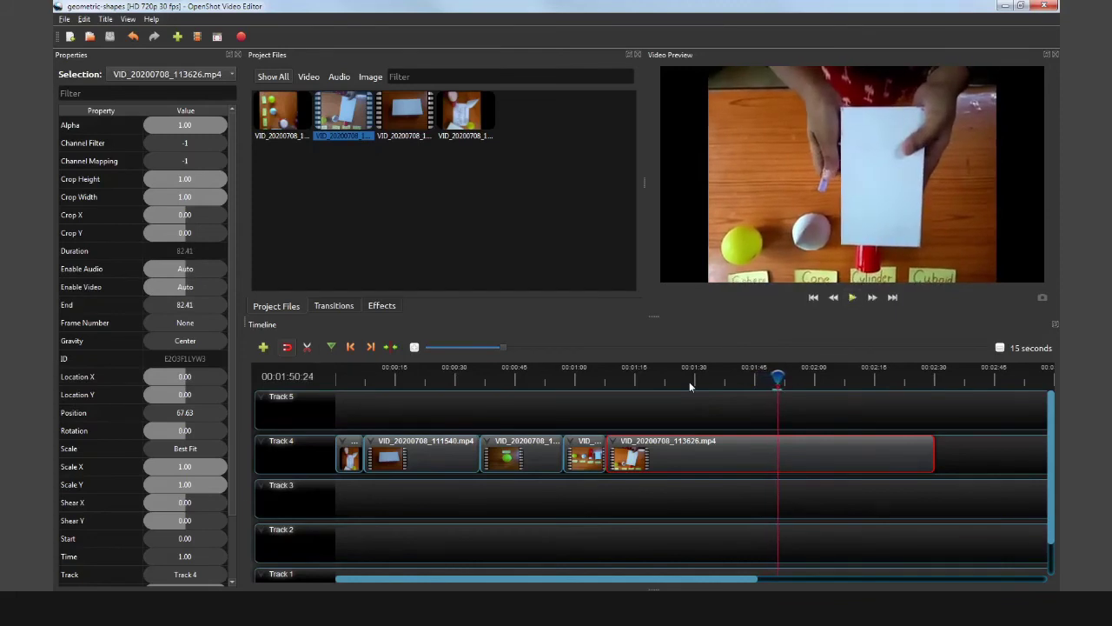
pyautogui.click(765, 379)
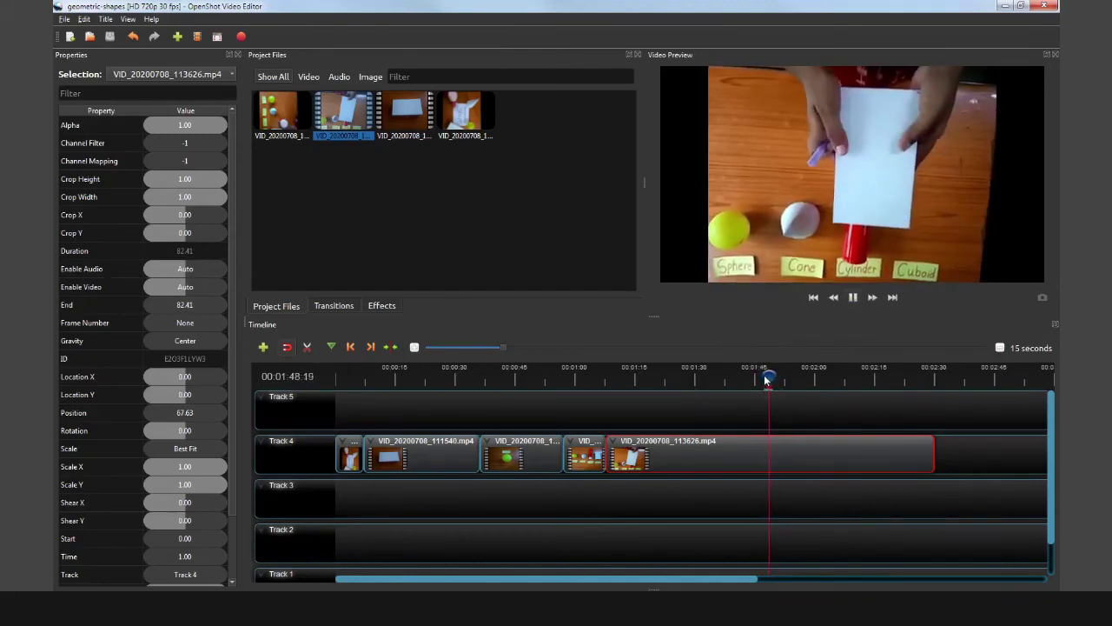
pyautogui.press('space')
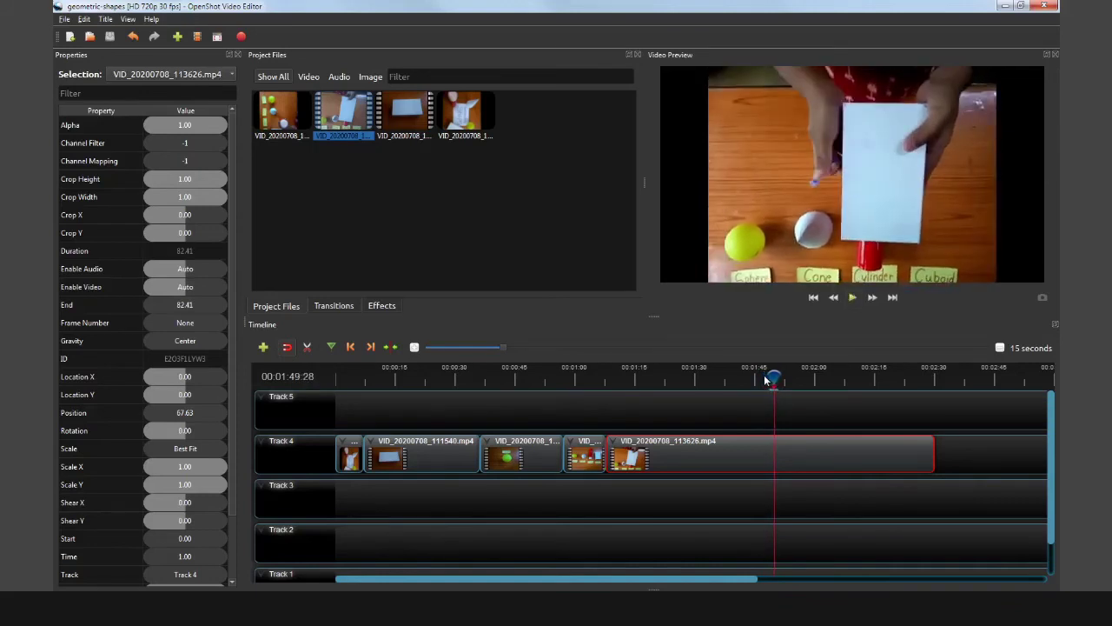
pyautogui.click(760, 380)
pyautogui.press('space')
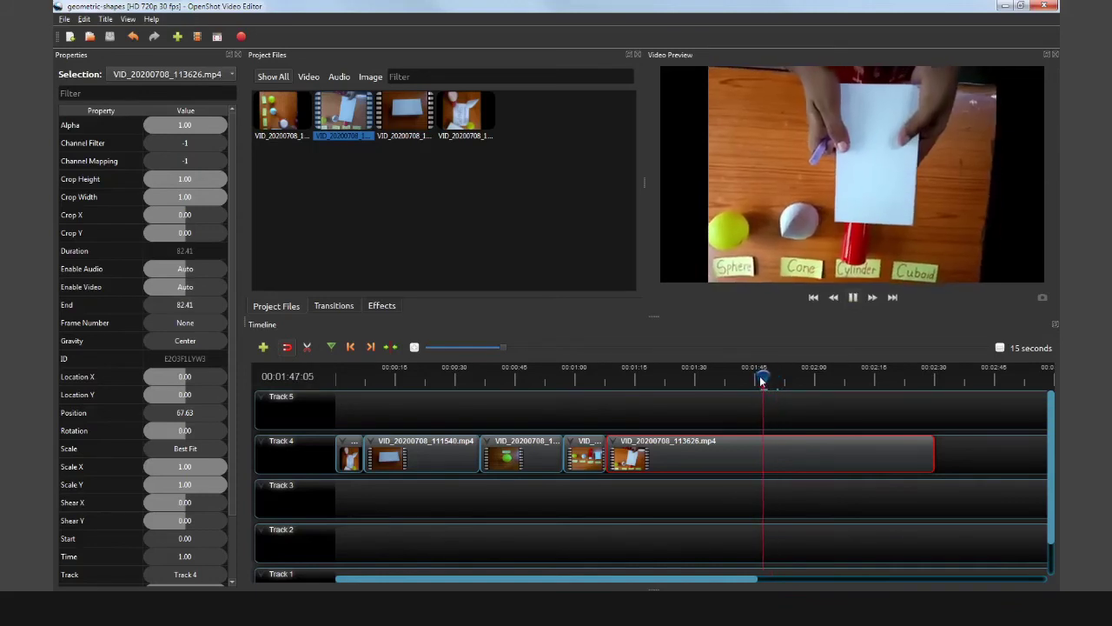
pyautogui.press('space')
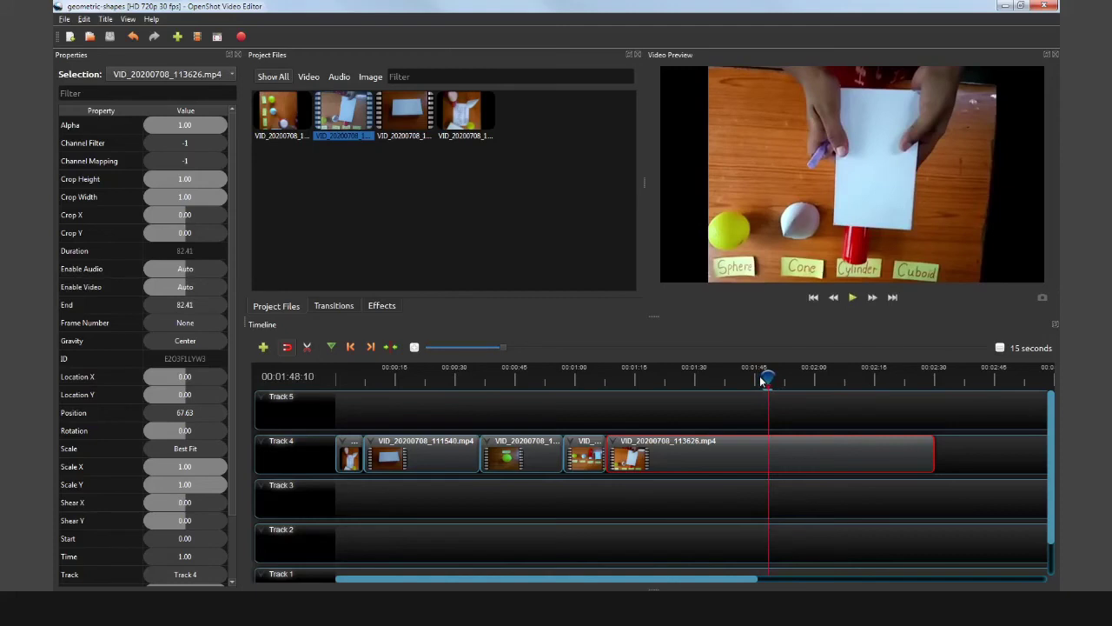
pyautogui.click(309, 347)
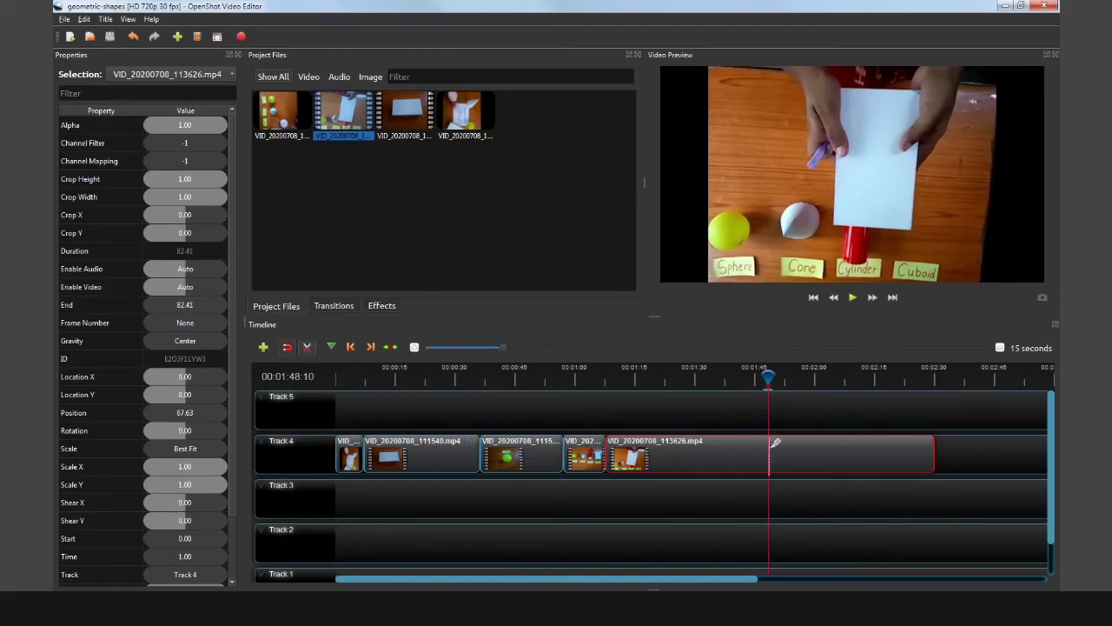
pyautogui.click(771, 451)
# - Preview the footage after the 00:01:48:10 cut and split the last segment at 00:01:54:24 on Track 4
pyautogui.press('space')
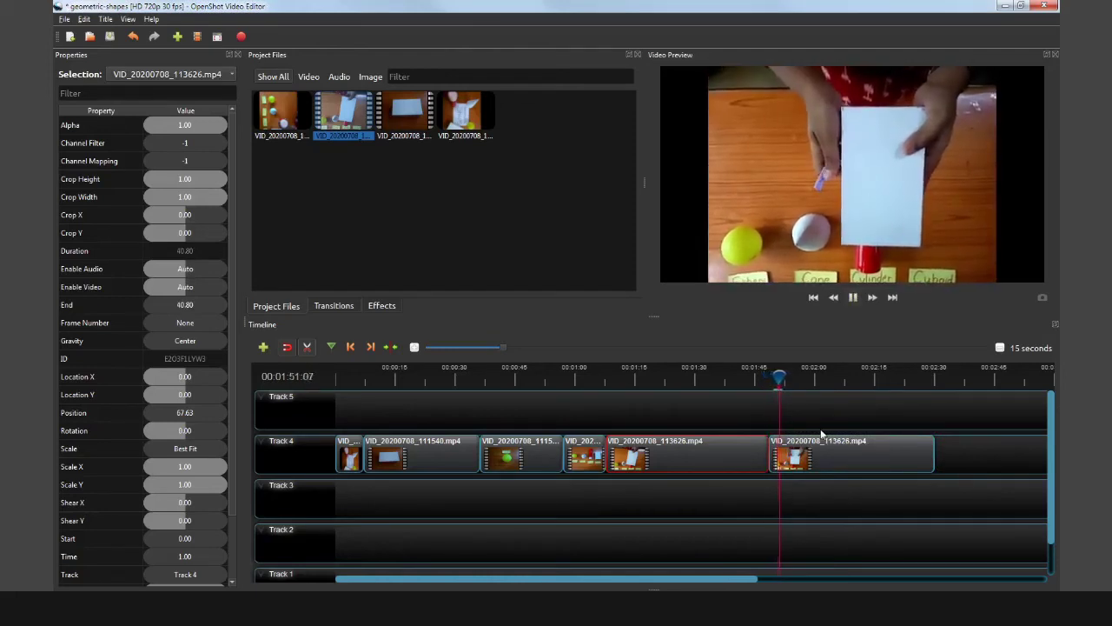
pyautogui.press('space')
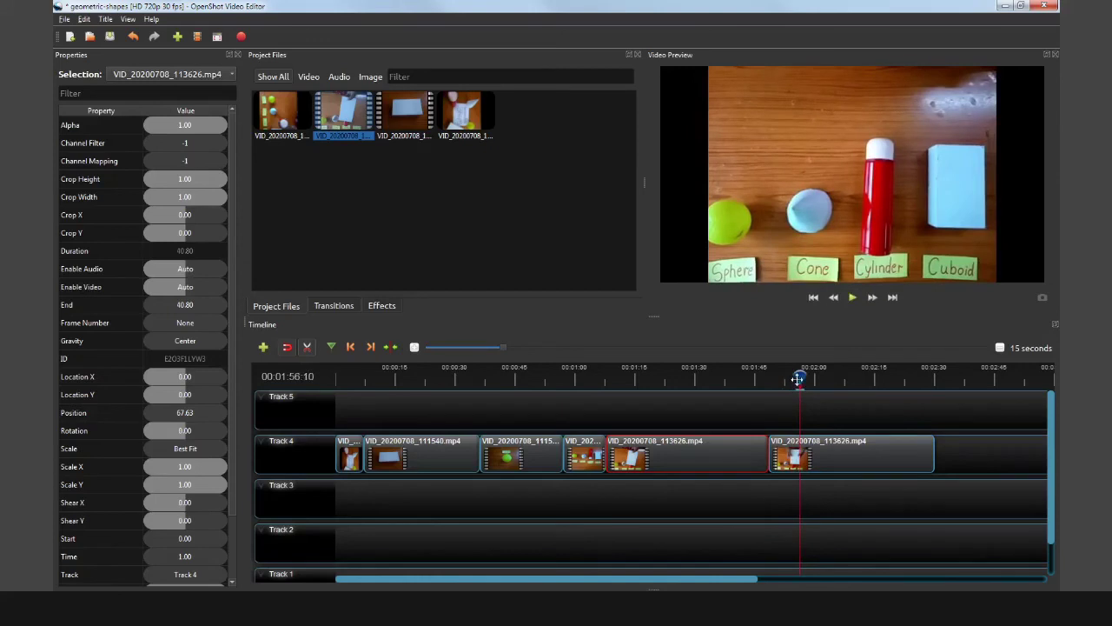
pyautogui.moveTo(798, 379); pyautogui.dragTo(793, 379)
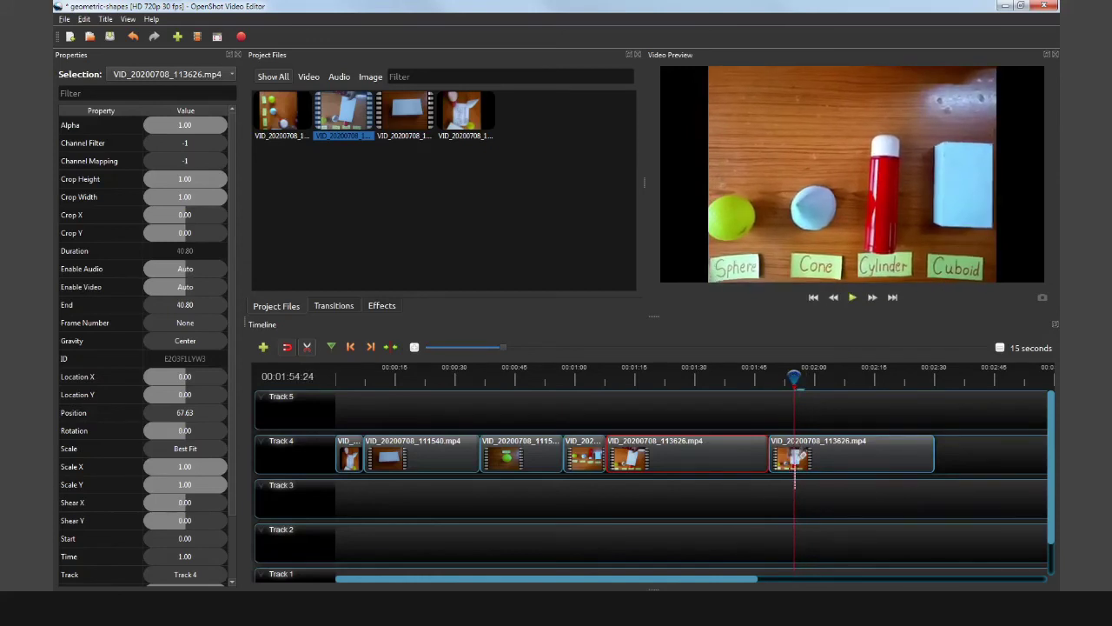
pyautogui.click(795, 465)
# - Replay the footage around the newest cut and split the short segment before it at 00:01:50:27
pyautogui.press('space')
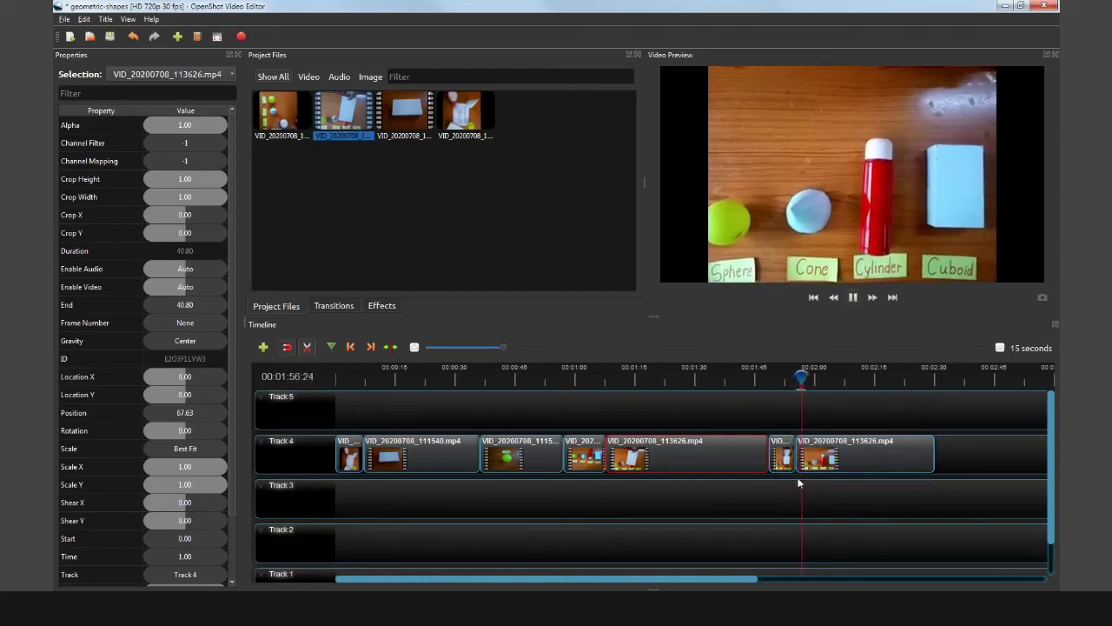
pyautogui.press('space')
pyautogui.click(784, 382)
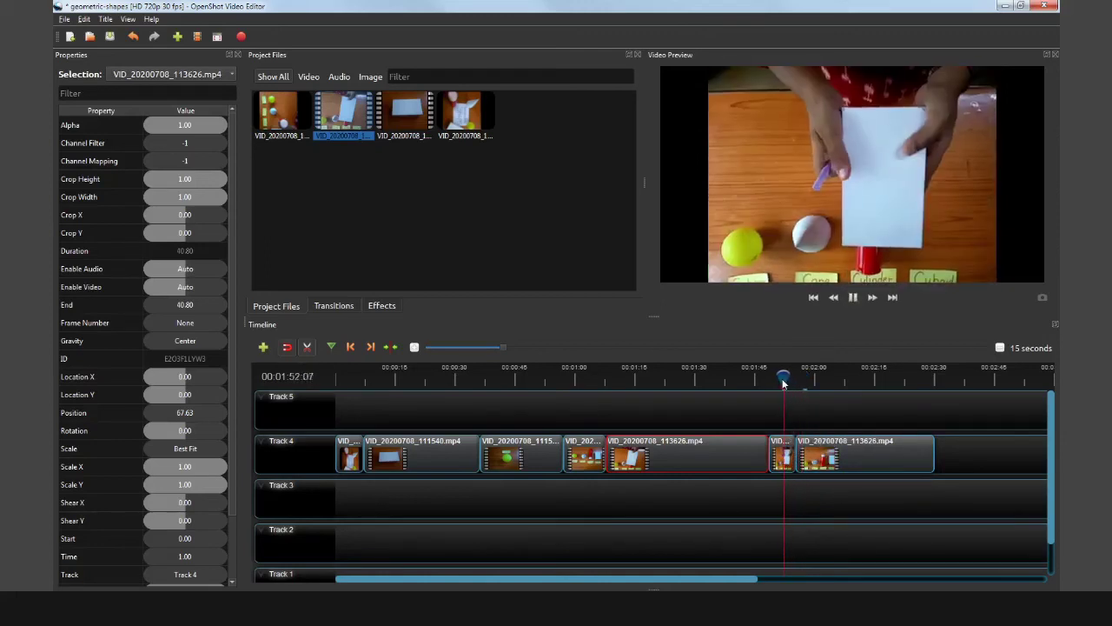
pyautogui.click(779, 381)
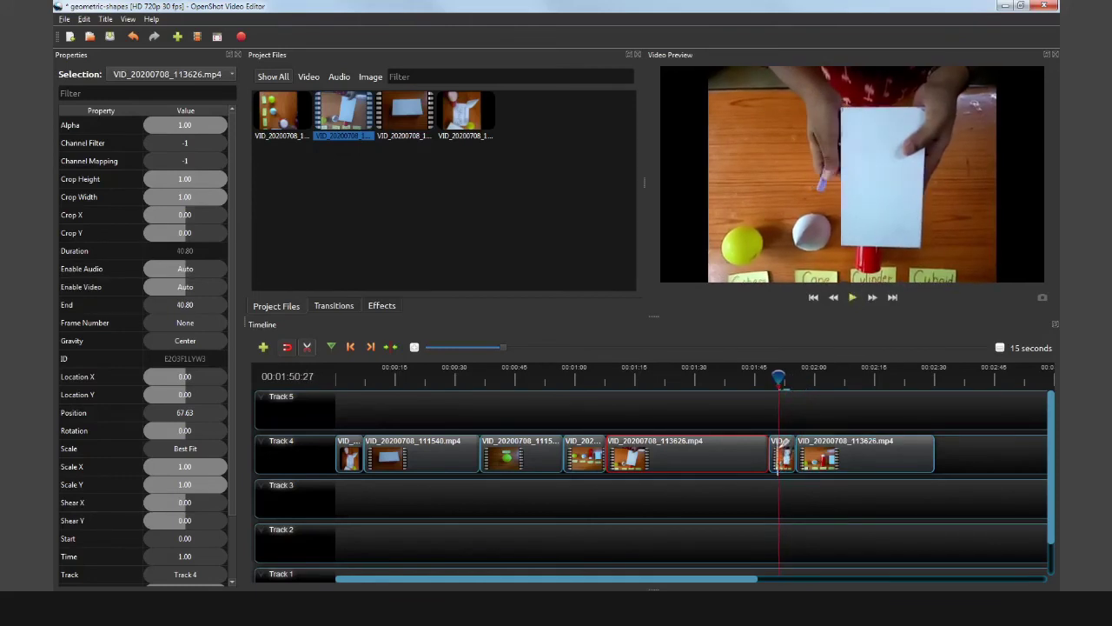
pyautogui.click(780, 445)
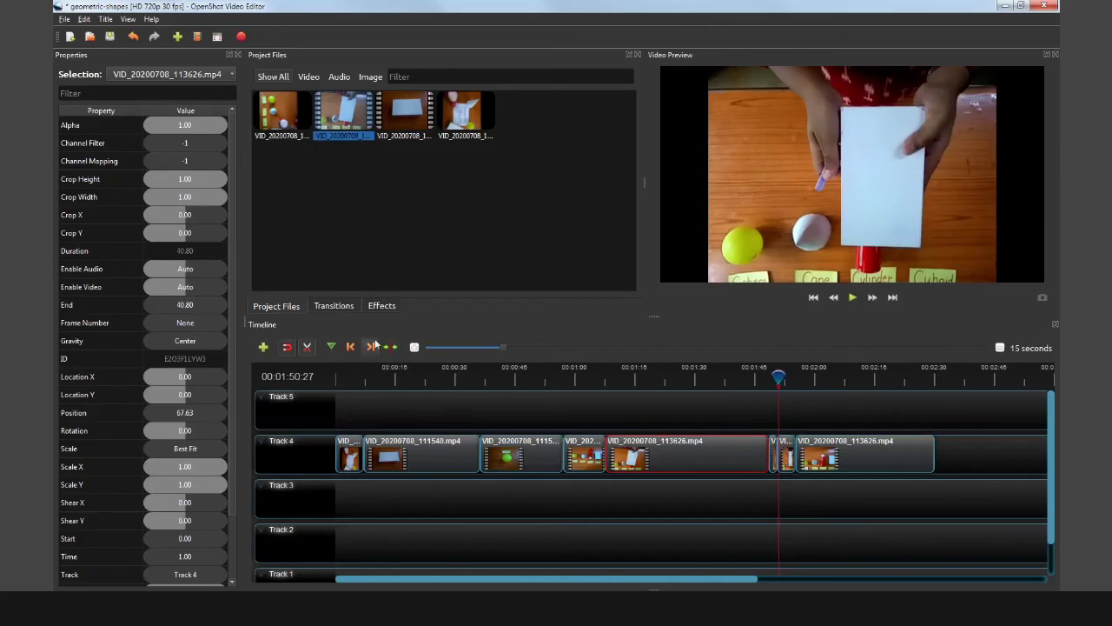
# - Delete the short segment between 00:01:48:10 and 00:01:50:27 and shift both following segments back together to close the gap
pyautogui.click(310, 347)
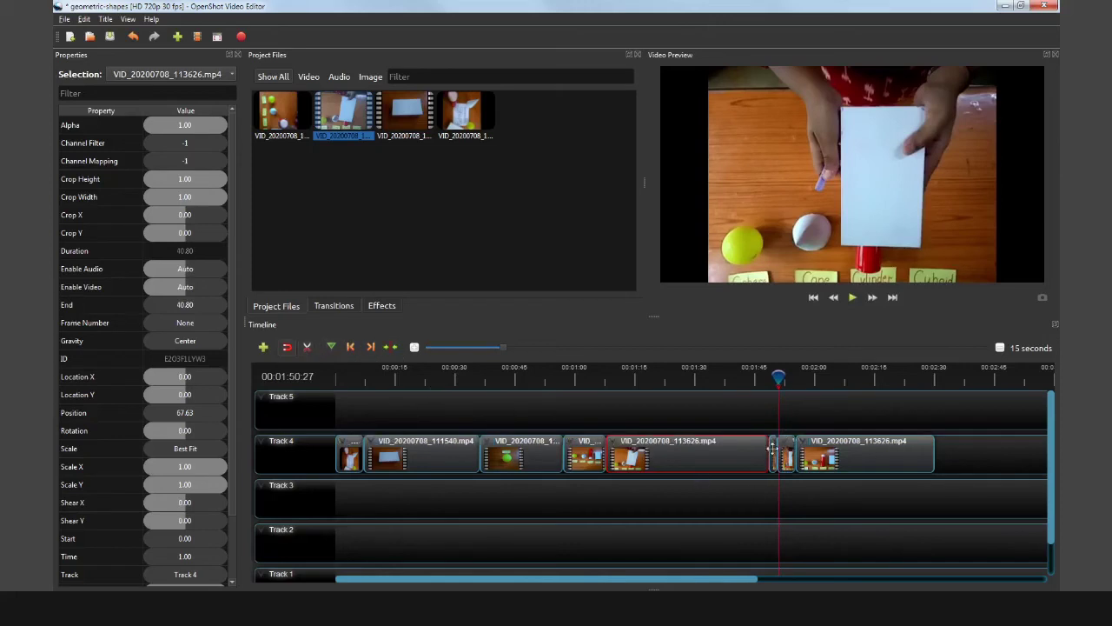
pyautogui.click(808, 565)
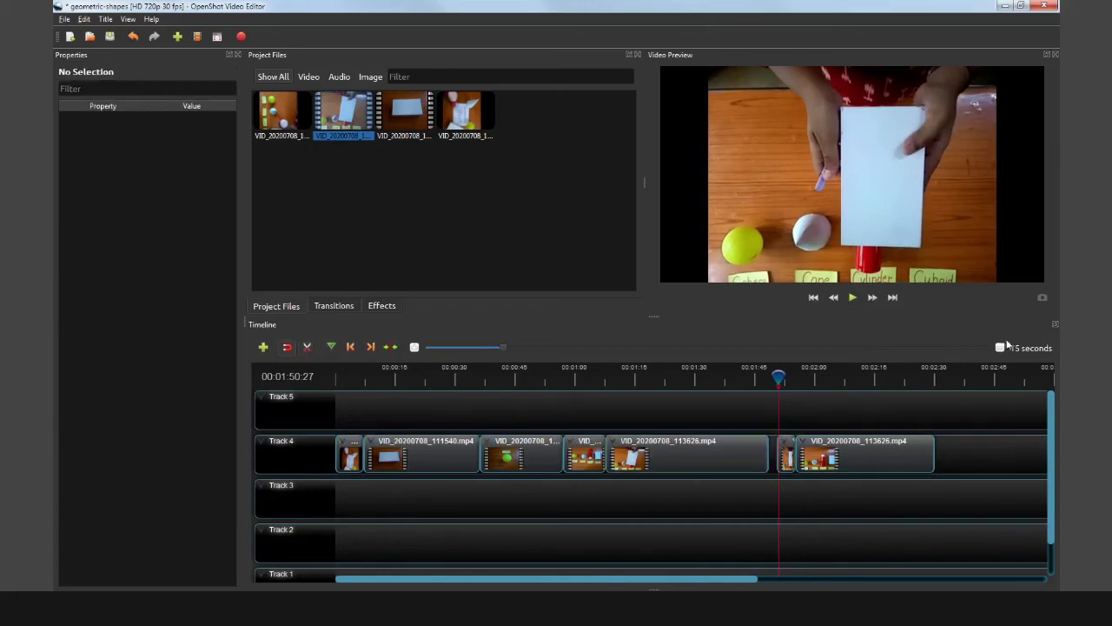
pyautogui.moveTo(983, 405); pyautogui.dragTo(779, 509)
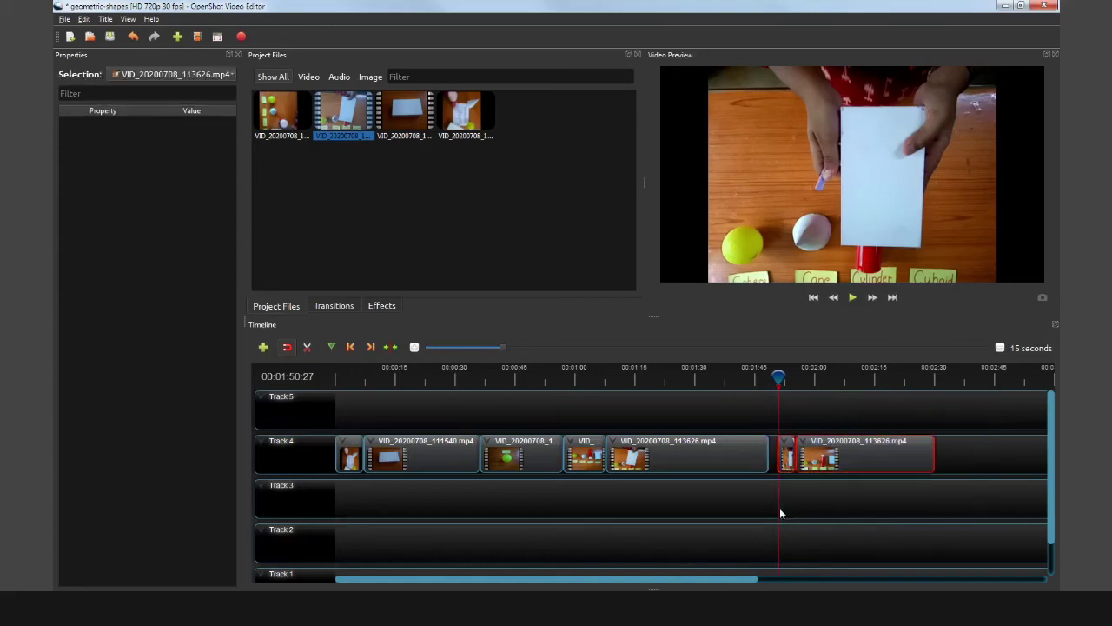
pyautogui.moveTo(849, 447); pyautogui.dragTo(843, 448)
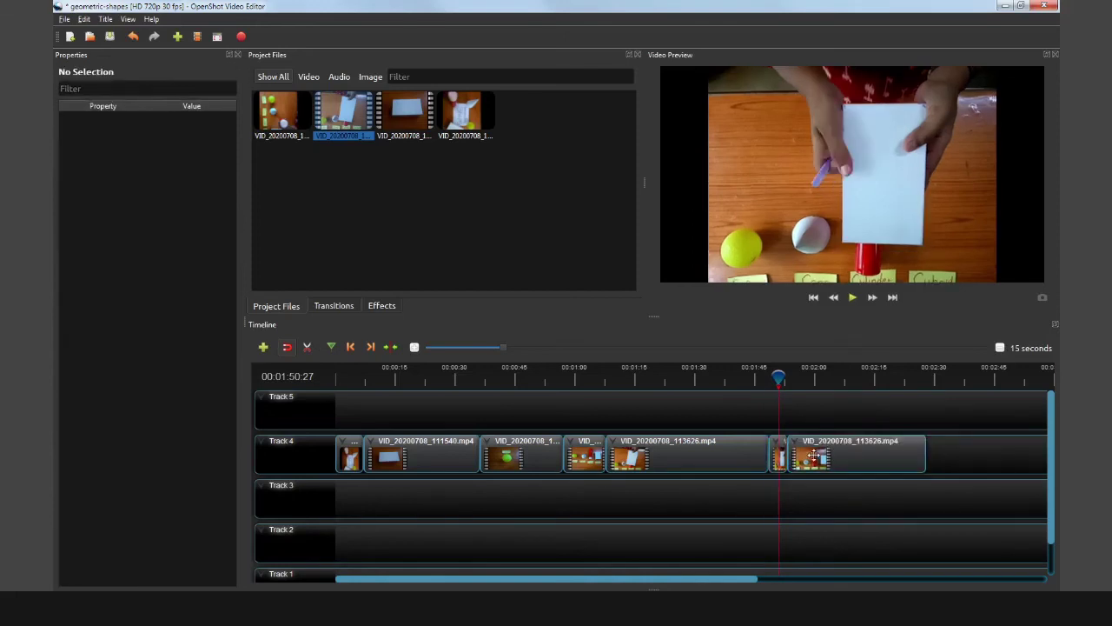
pyautogui.keyDown('ctrl'); pyautogui.scroll(6, 779, 458); pyautogui.keyUp('ctrl')
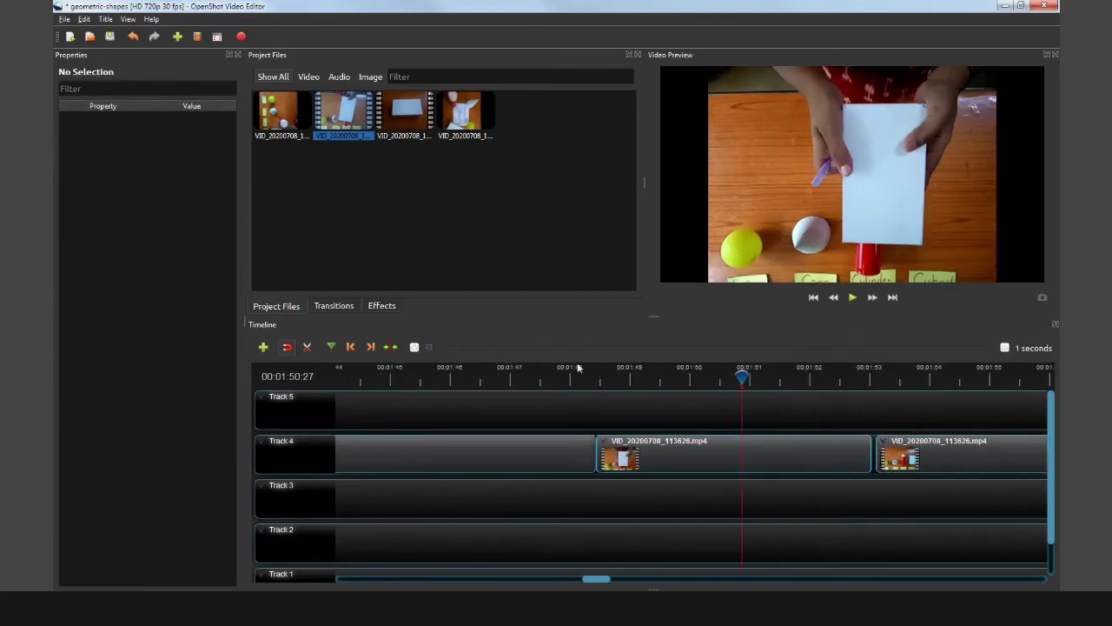
pyautogui.keyDown('ctrl'); pyautogui.scroll(-6, 625, 405); pyautogui.keyUp('ctrl')
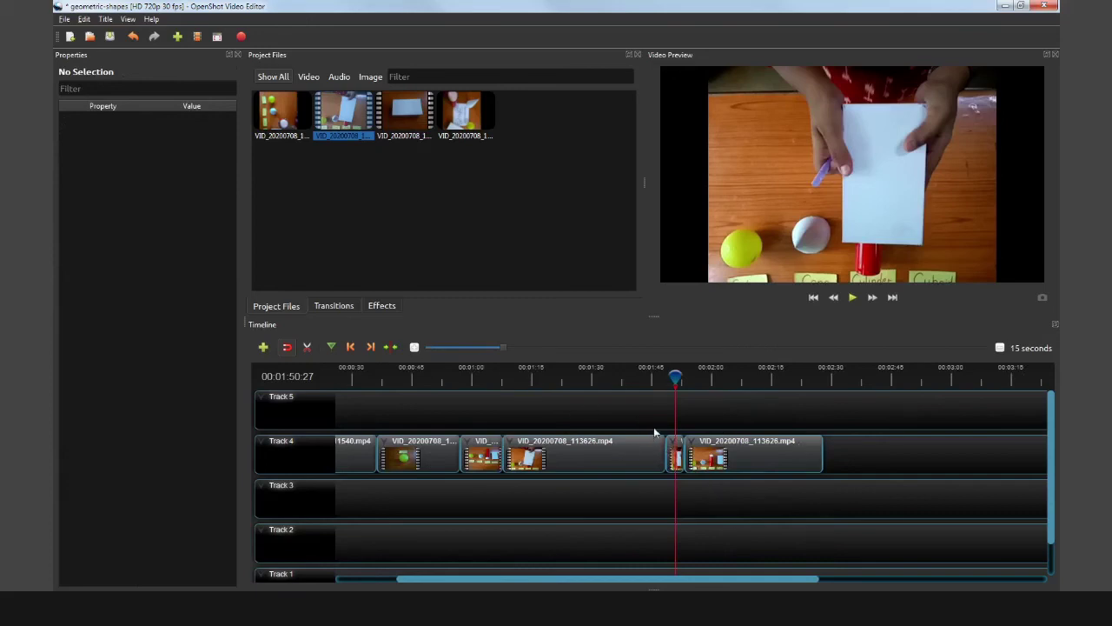
# - Replay the join at 00:01:48:10, trim the following short segment's start to 43.30 and close the gaps on both sides of it
pyautogui.keyDown('ctrl'); pyautogui.scroll(-2, 710, 456); pyautogui.keyUp('ctrl')
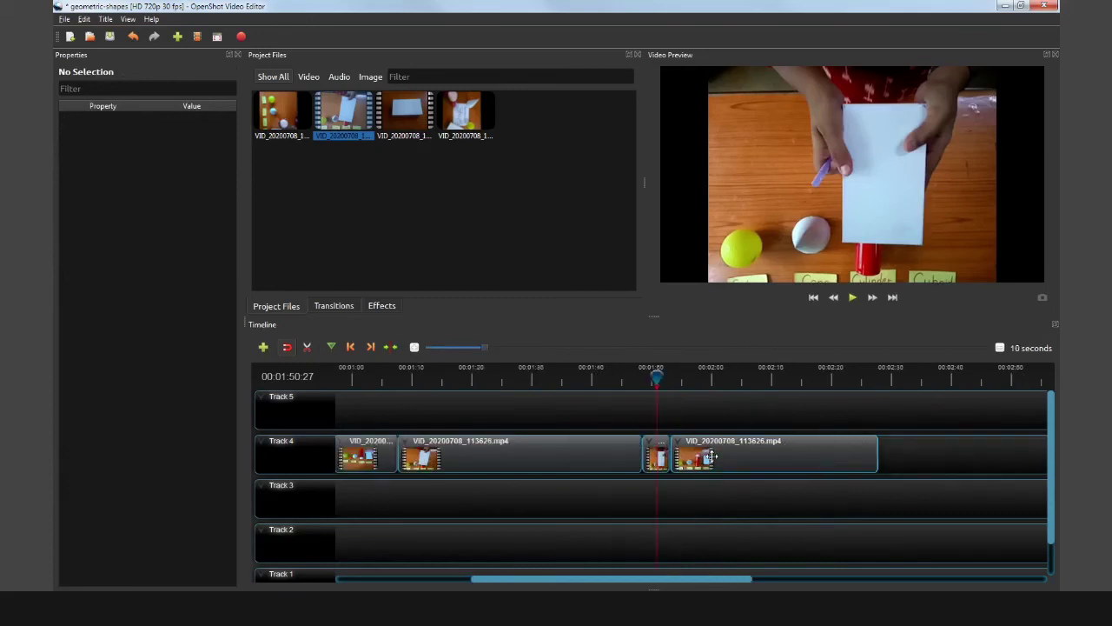
pyautogui.keyDown('ctrl'); pyautogui.scroll(2, 711, 455); pyautogui.keyUp('ctrl')
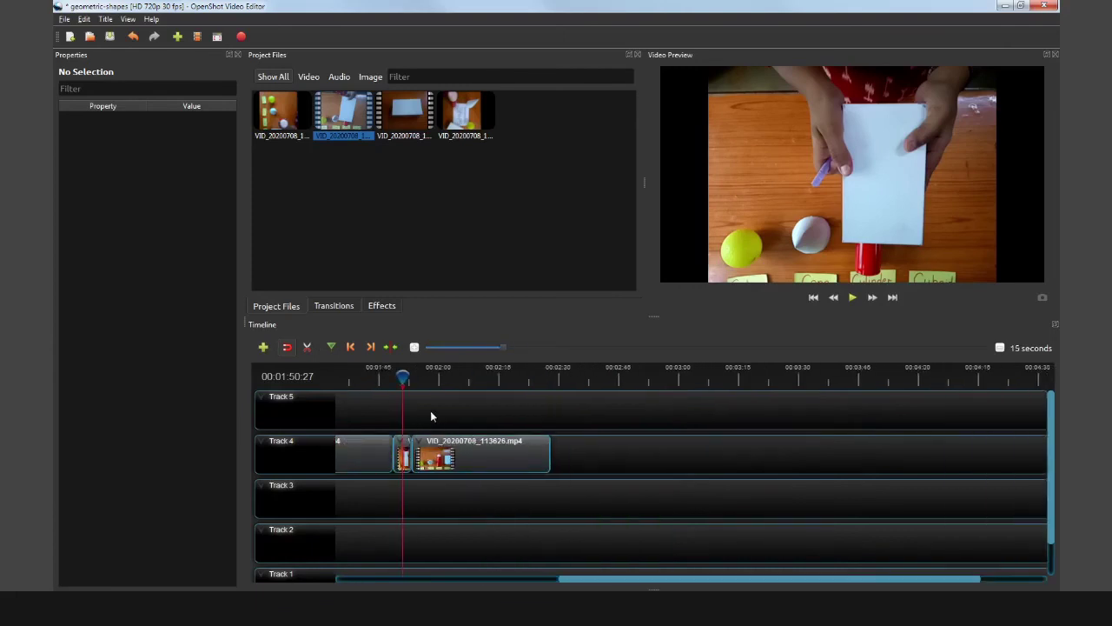
pyautogui.moveTo(431, 412); pyautogui.dragTo(685, 424)
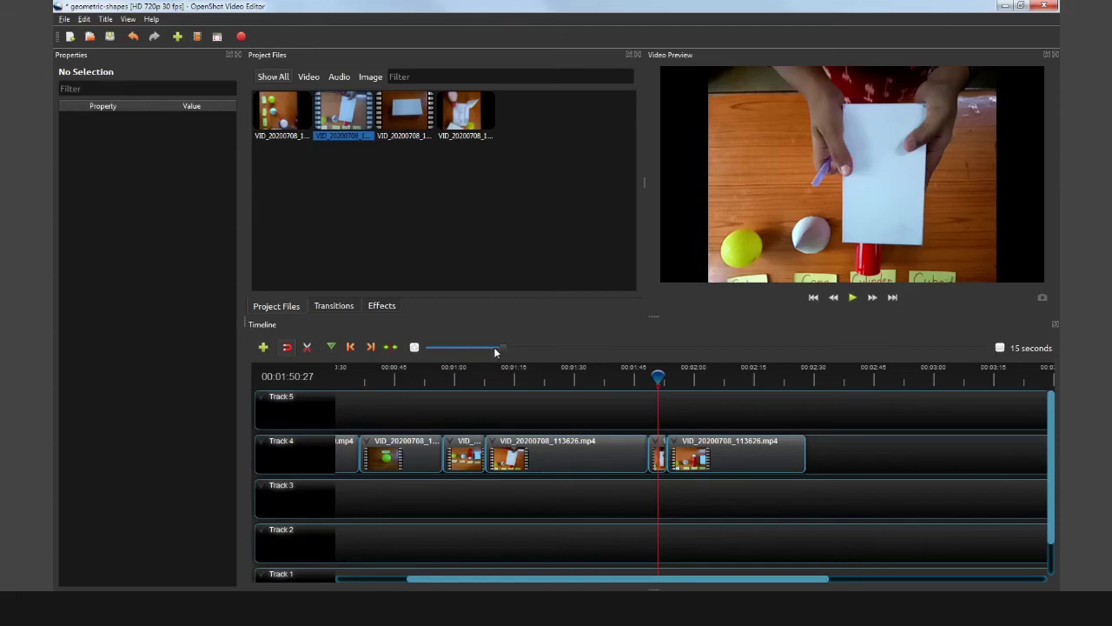
pyautogui.moveTo(495, 351); pyautogui.dragTo(465, 347)
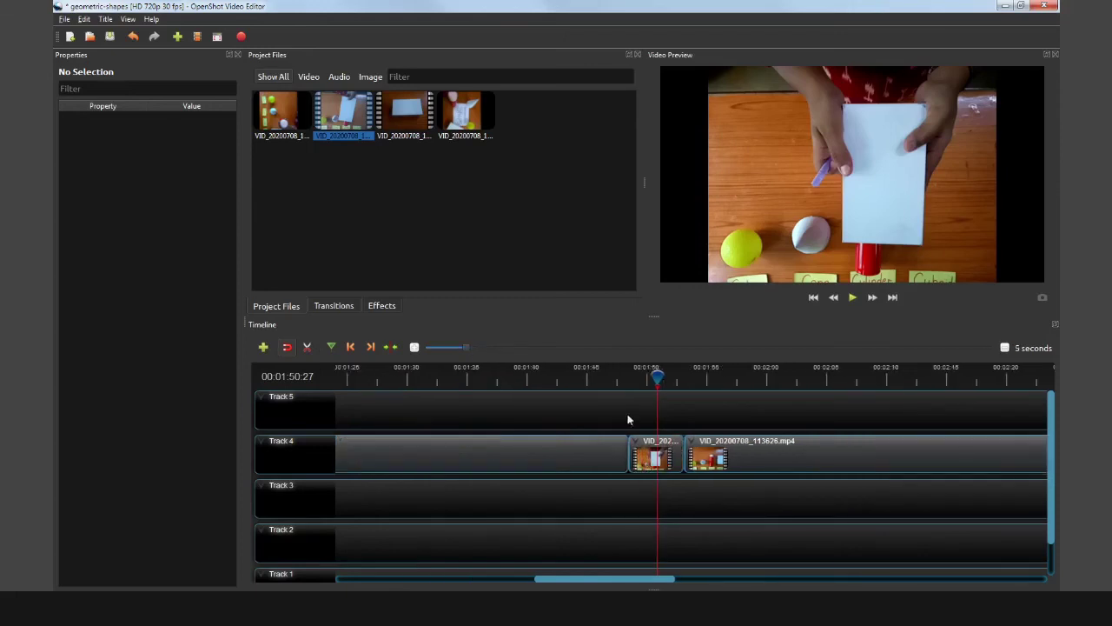
pyautogui.moveTo(653, 375); pyautogui.dragTo(606, 380)
pyautogui.press('space')
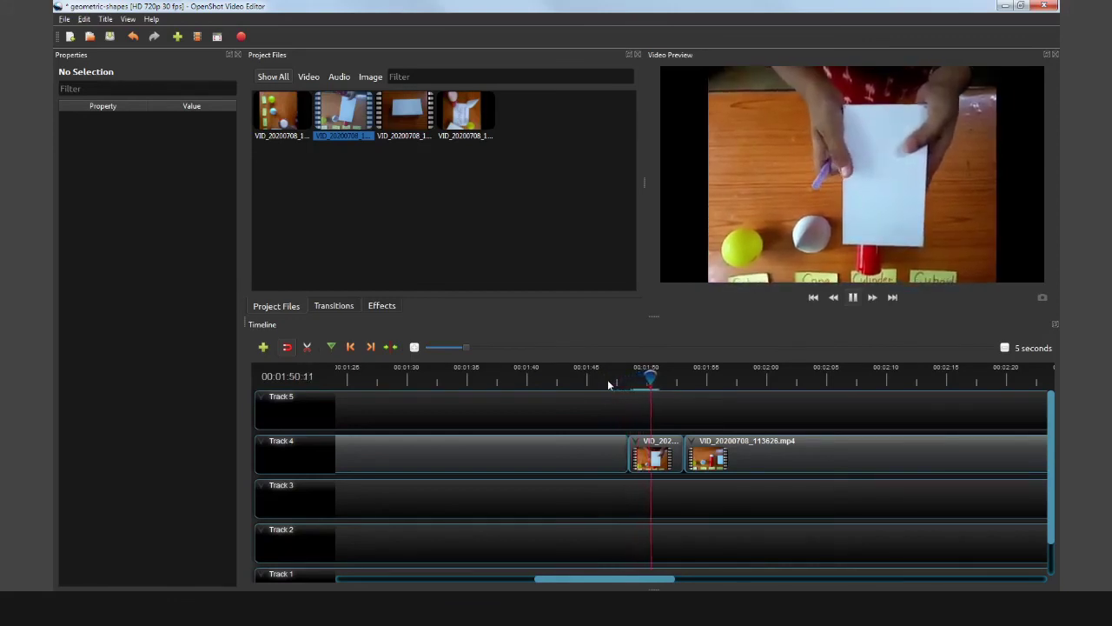
pyautogui.press('space')
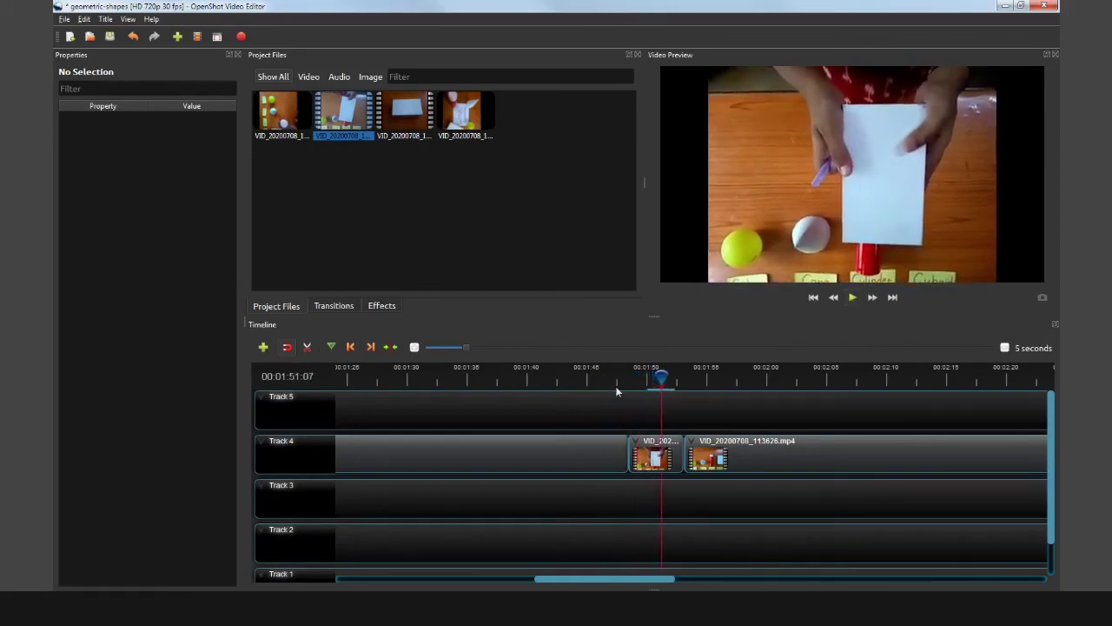
pyautogui.click(639, 445)
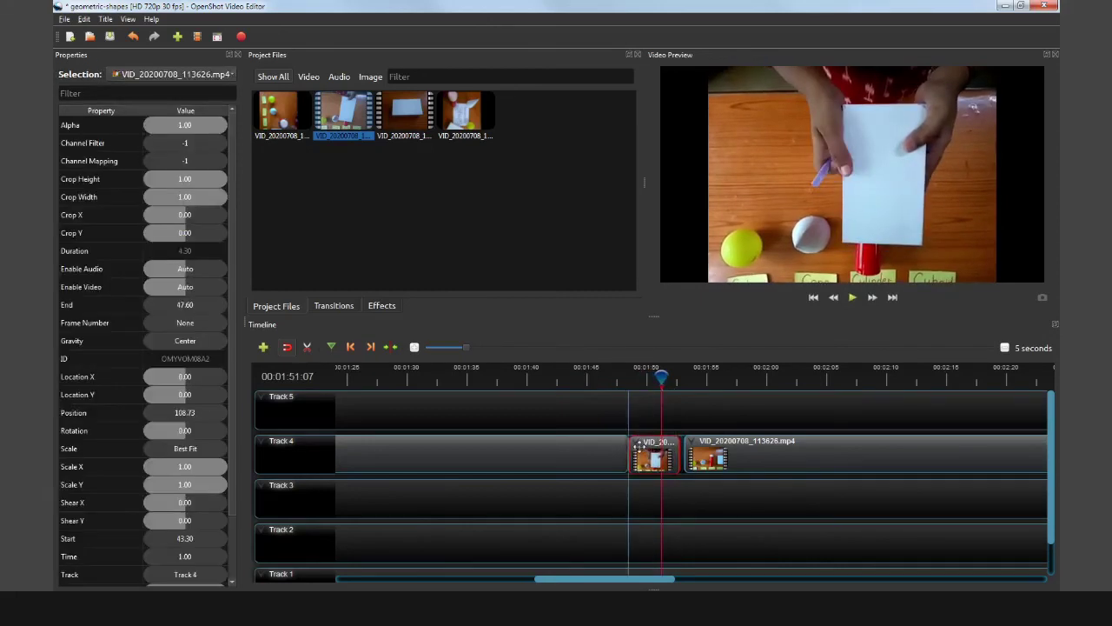
pyautogui.moveTo(706, 454); pyautogui.dragTo(701, 454)
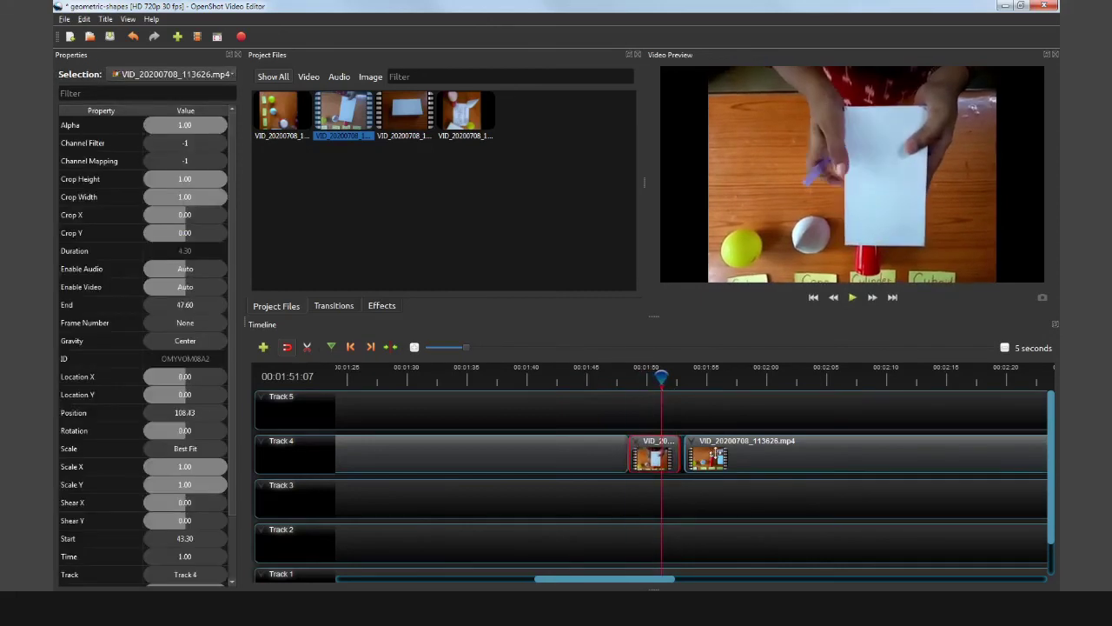
# - Replay the join again and trim the short segment's start to 43.50, keeping it at position 108.43
pyautogui.press('space')
pyautogui.click(611, 377)
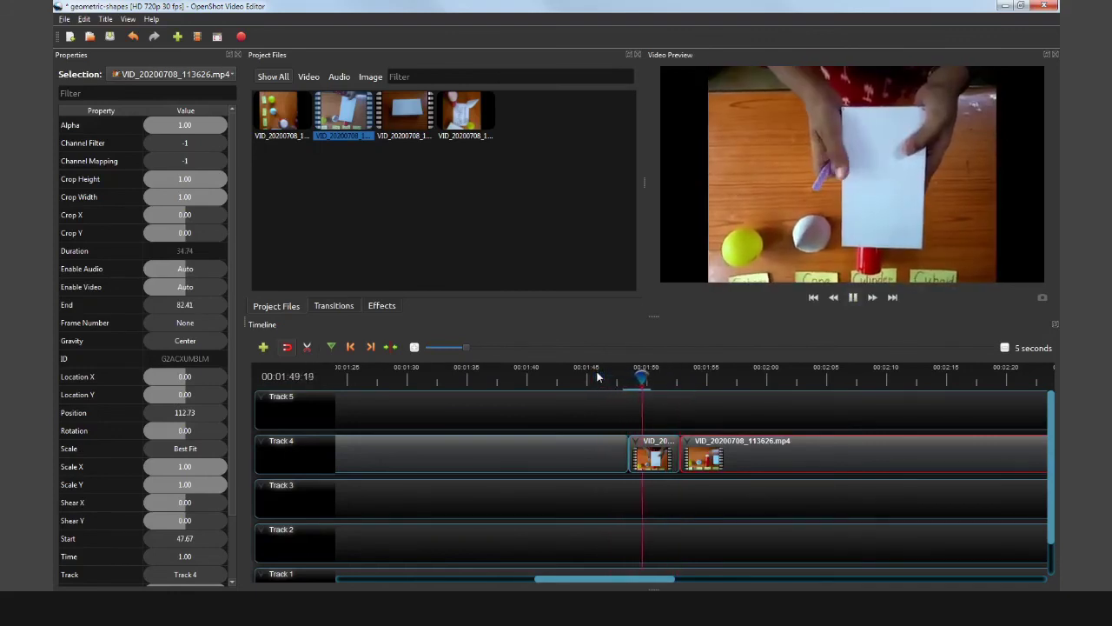
pyautogui.press('space')
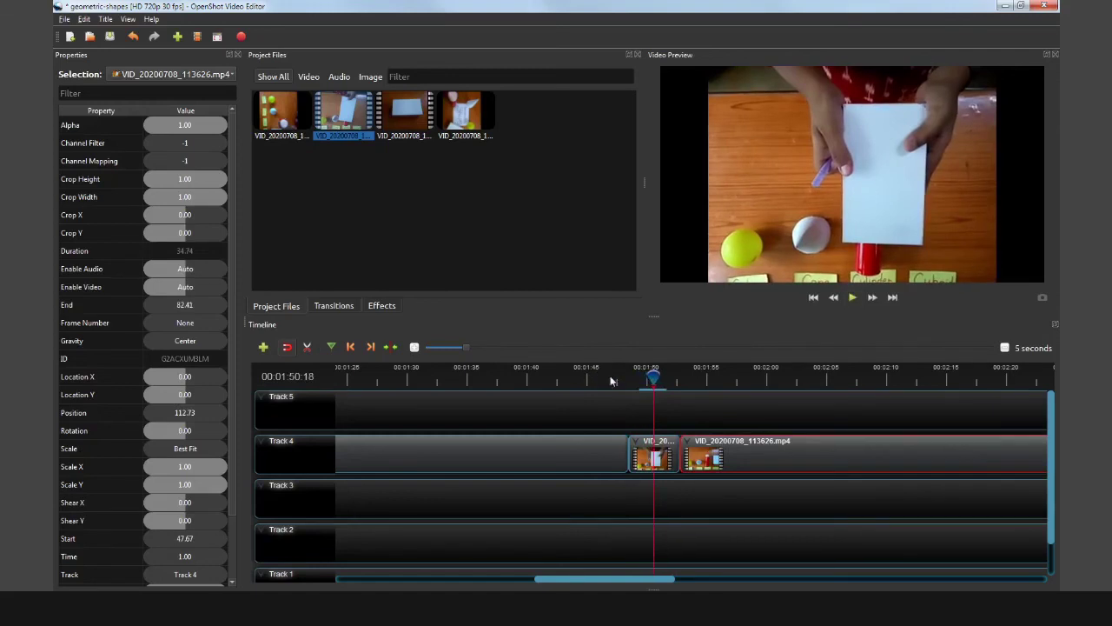
pyautogui.click(635, 455)
# - Preview the short segment, trim its end to 46.00 near 00:01:50:24 and move the last segment back to position 110.93
pyautogui.click(614, 377)
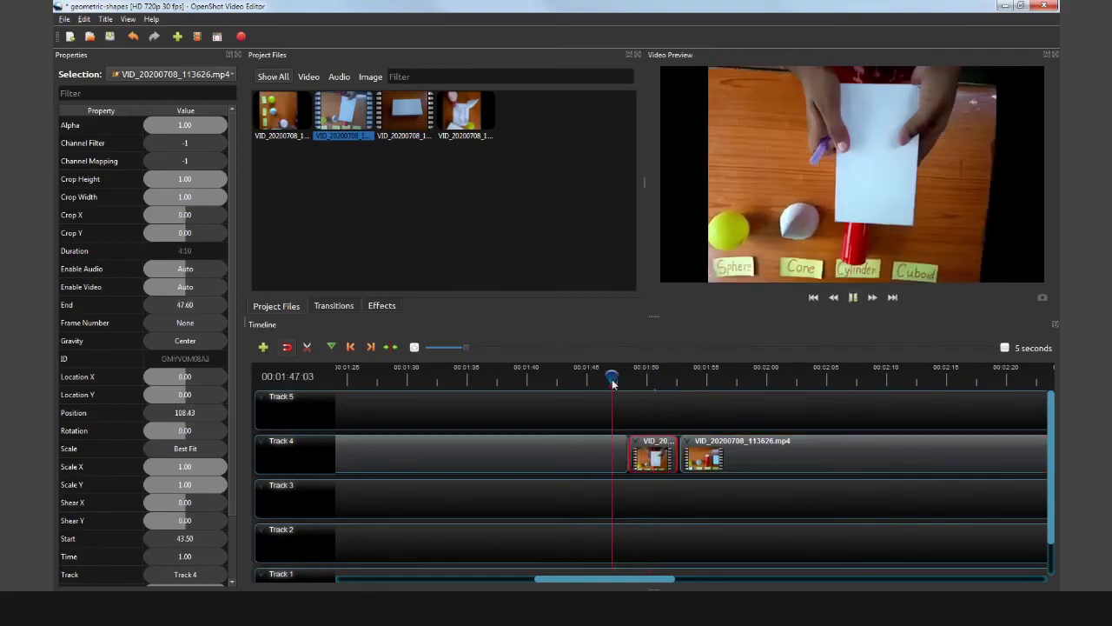
pyautogui.press('space')
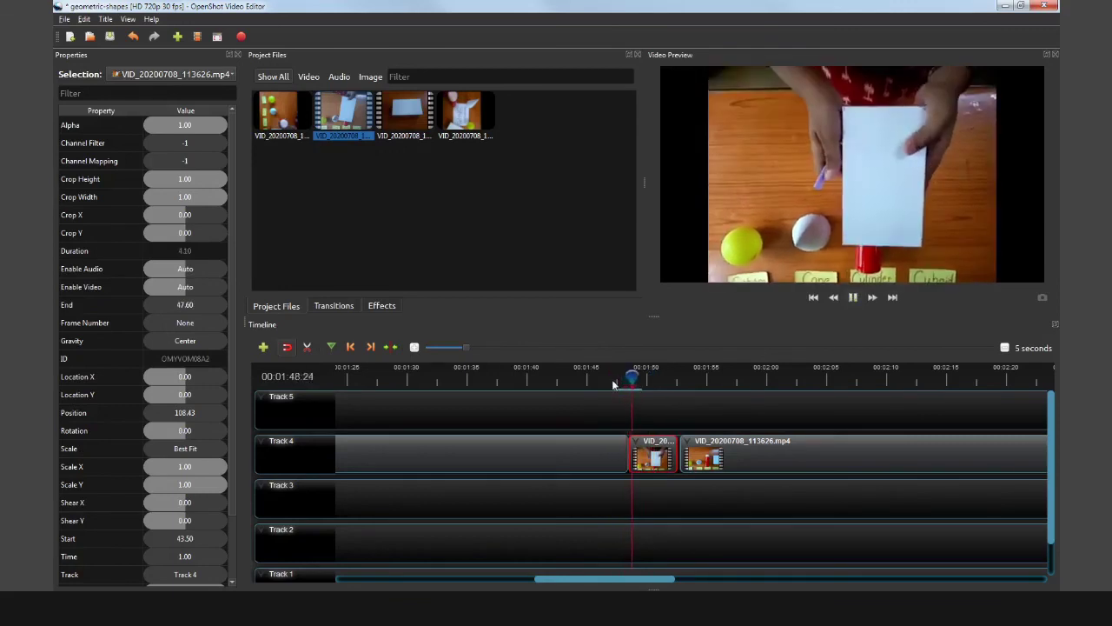
pyautogui.press('space')
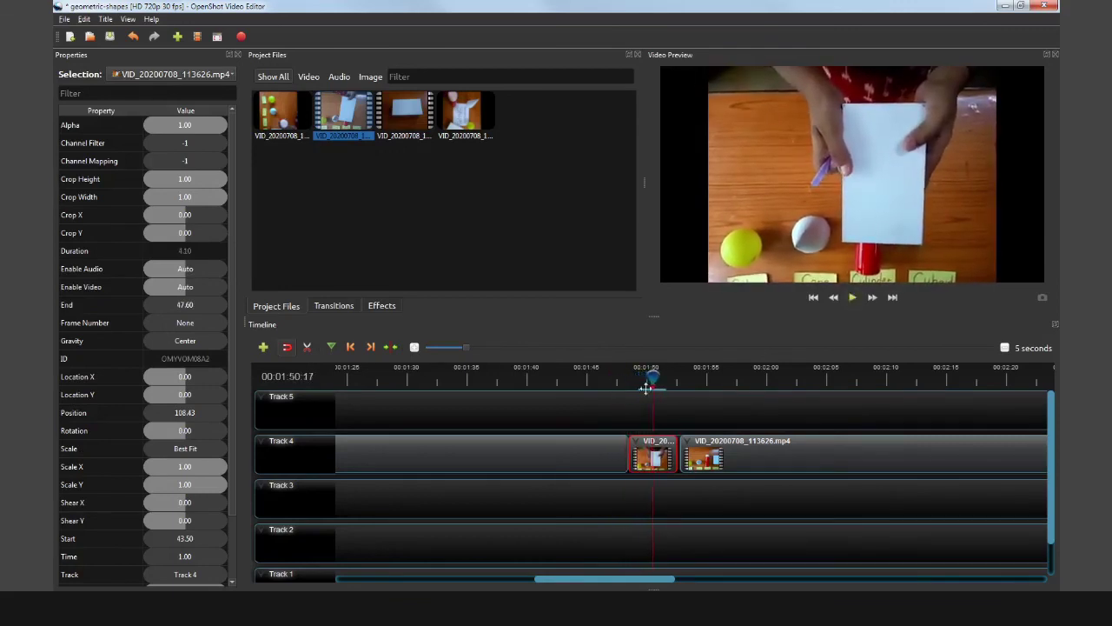
pyautogui.press('space')
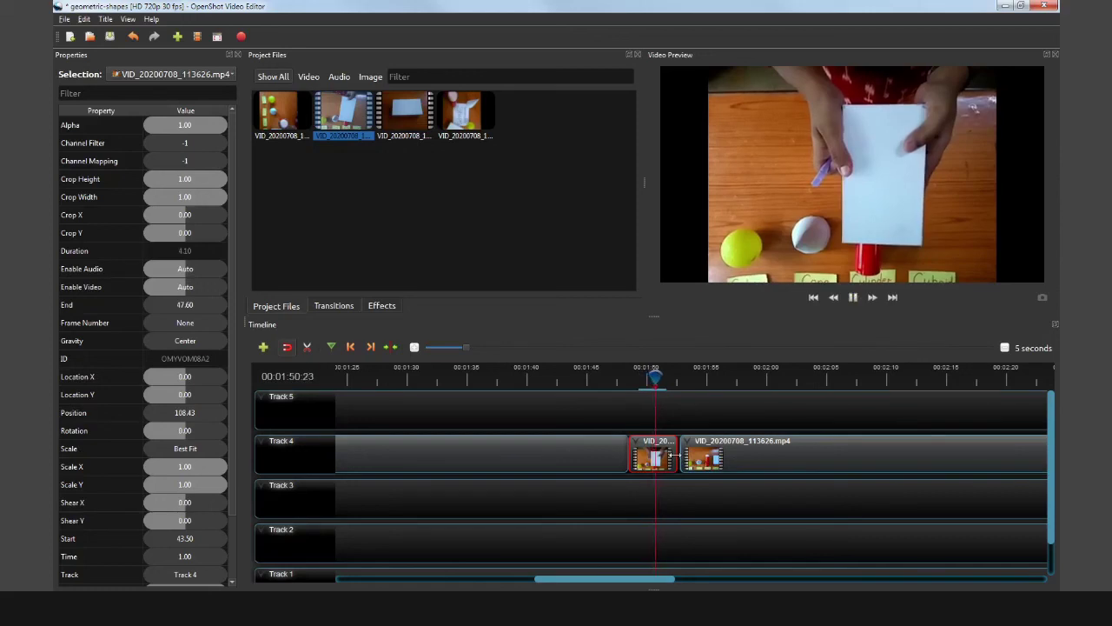
pyautogui.press('space')
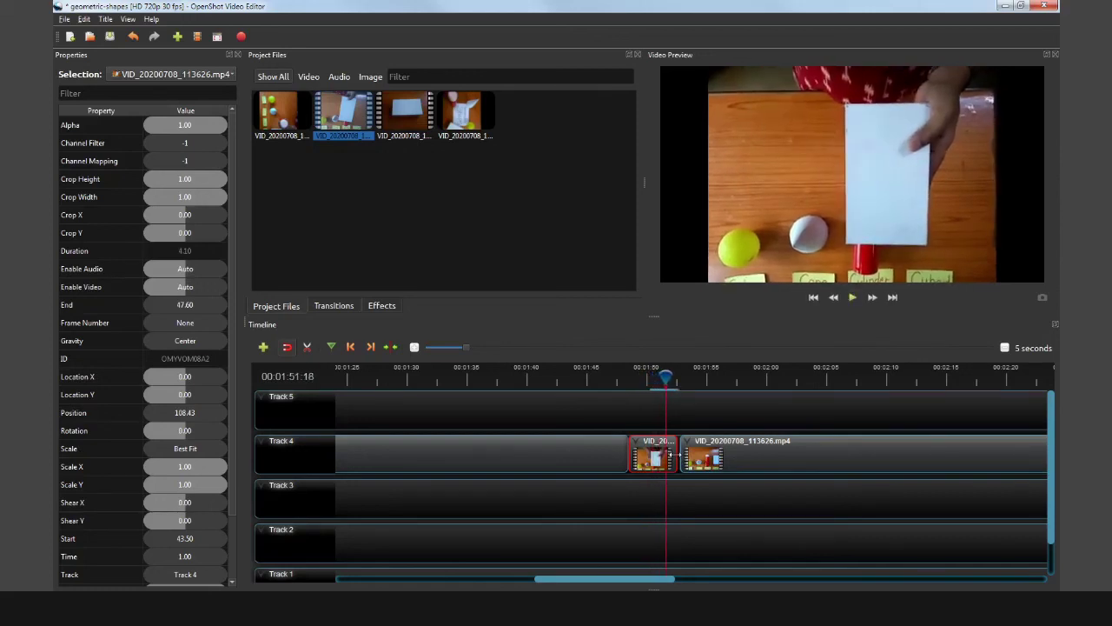
pyautogui.moveTo(665, 378); pyautogui.dragTo(656, 380)
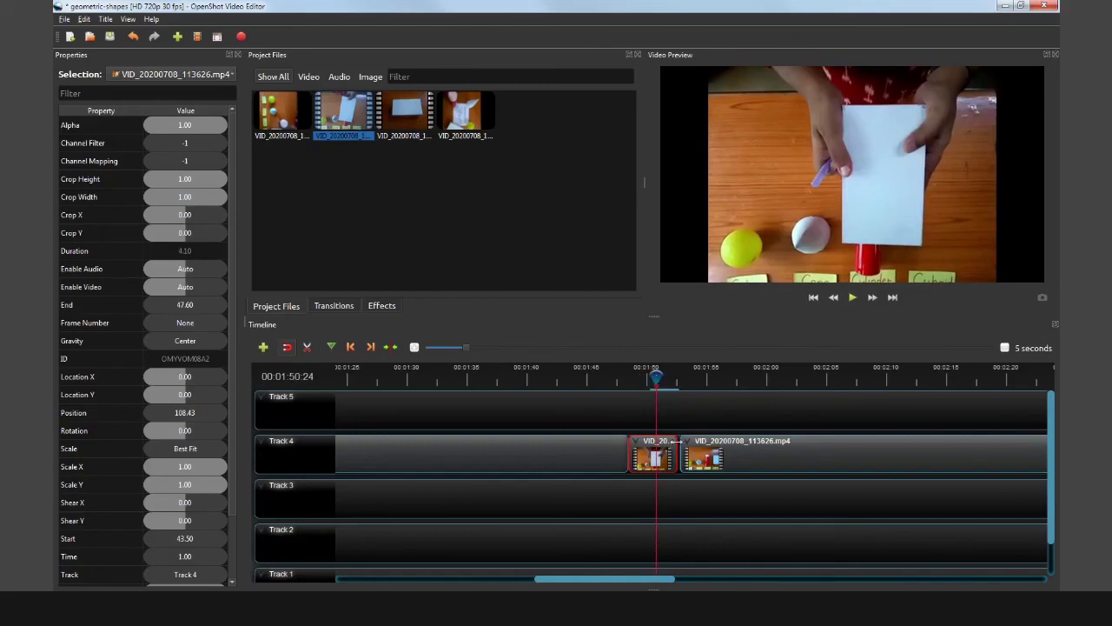
pyautogui.moveTo(675, 442); pyautogui.dragTo(657, 445)
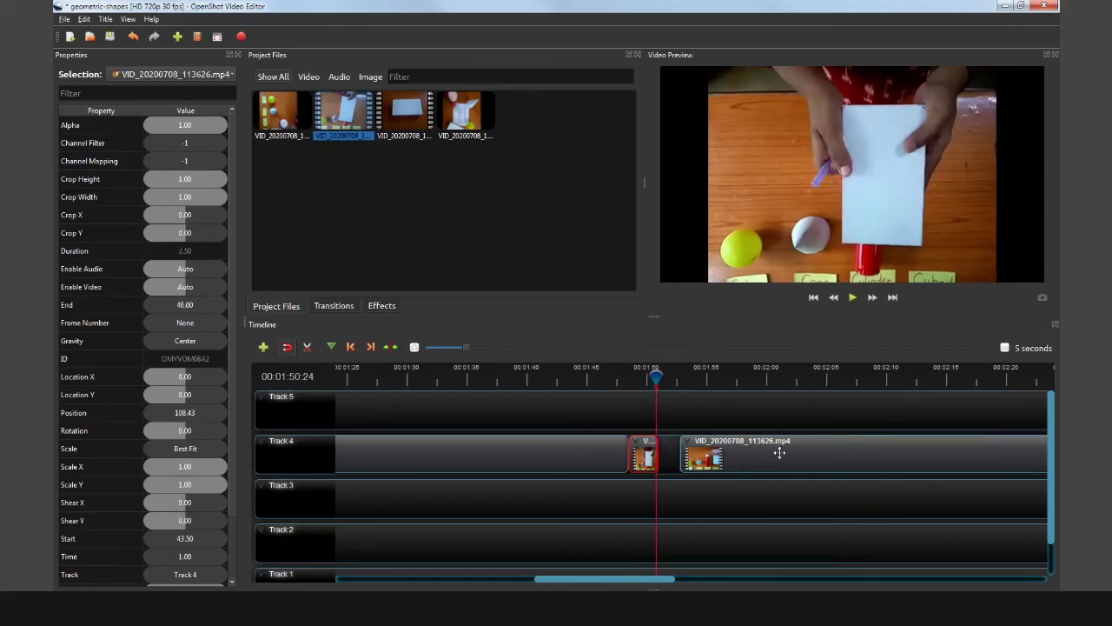
pyautogui.moveTo(782, 453); pyautogui.dragTo(757, 452)
# - Preview and shorten the last VID_20200708_113626.mp4 segment to end at about 00:02:15, and place VID_20200708_114517.mp4 directly after it on Track 4
pyautogui.press('space')
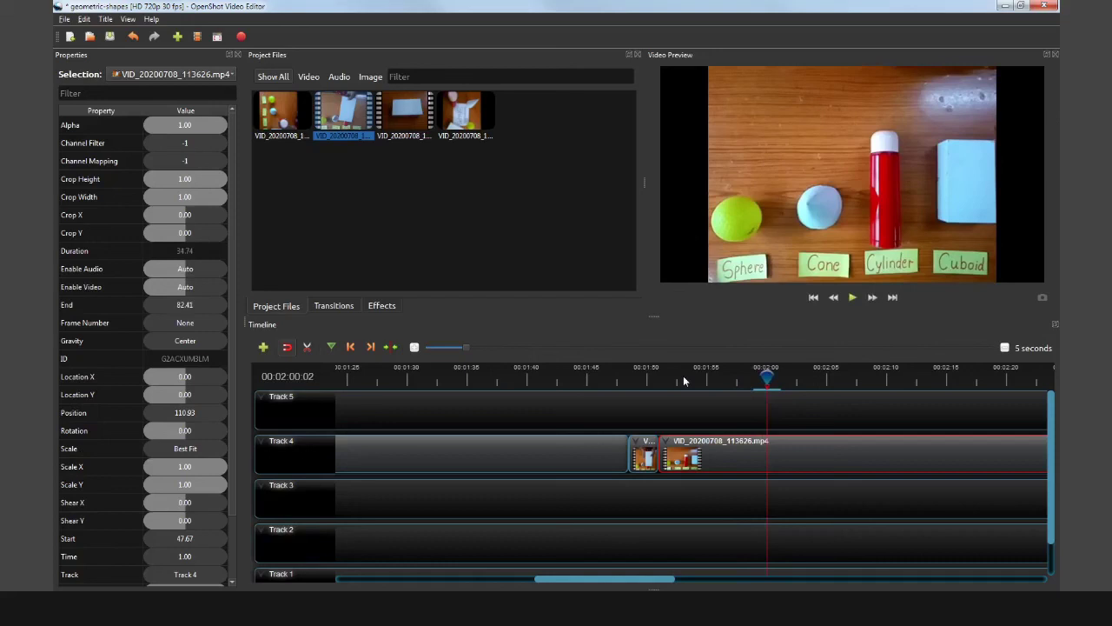
pyautogui.scroll(-1, 774, 452)
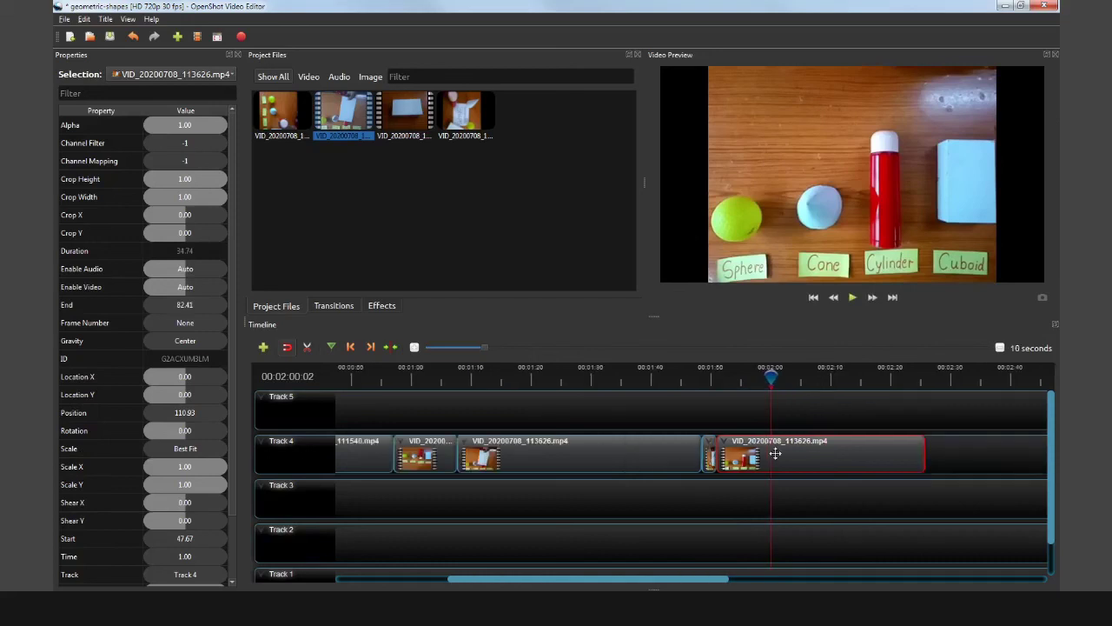
pyautogui.click(853, 297)
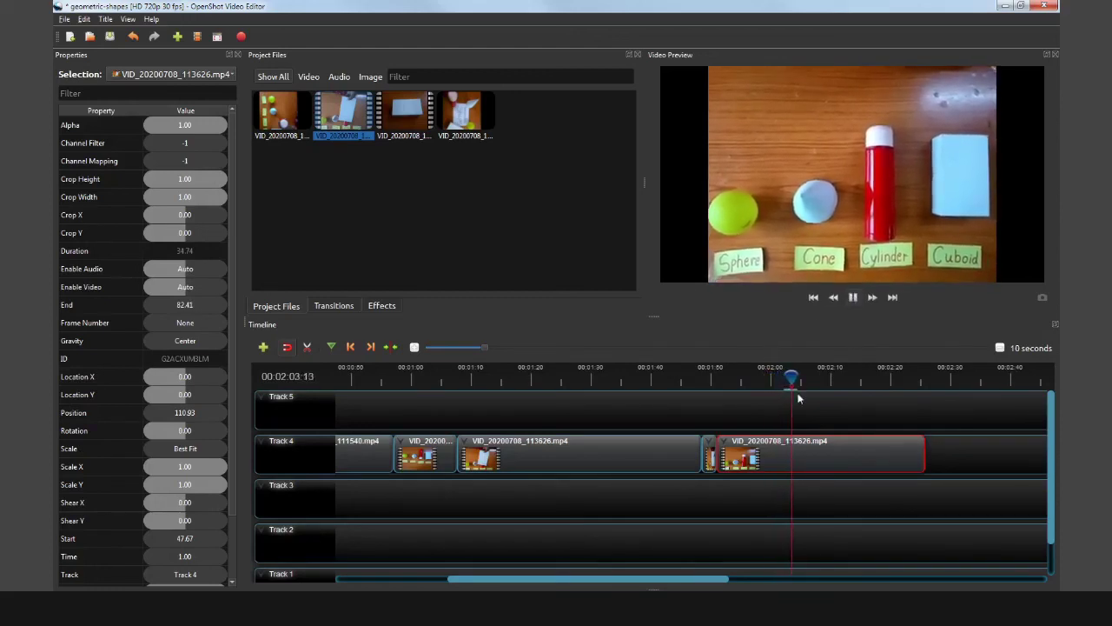
pyautogui.moveTo(797, 375); pyautogui.dragTo(711, 379)
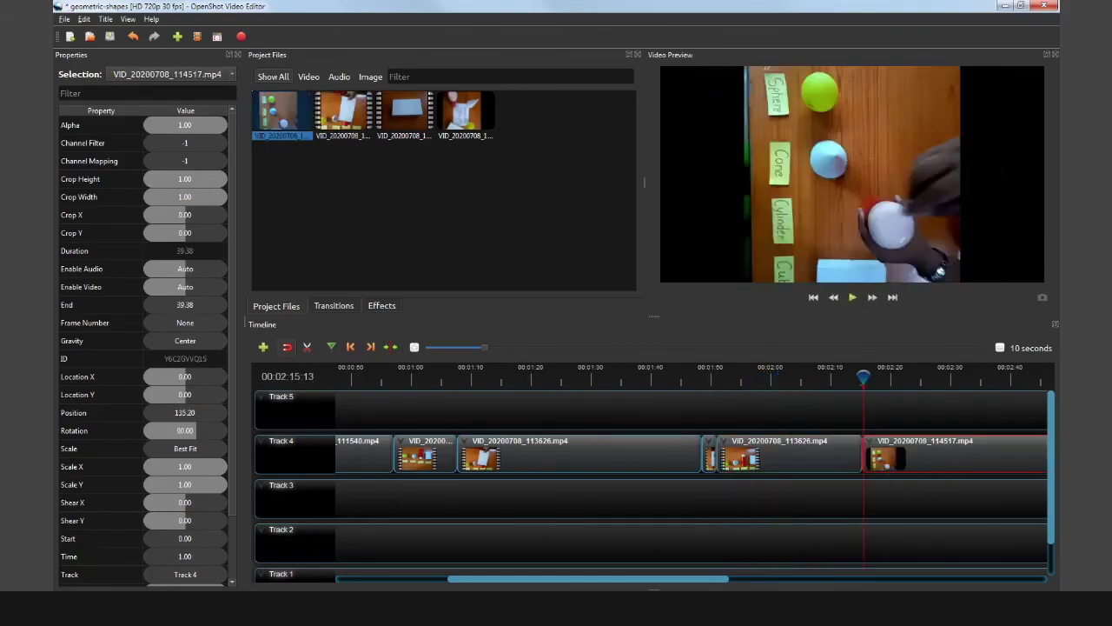
# - Set the rotation of VID_20200708_114517.mp4 to 360 and trim its start to 8.60, keeping it at position 135.20, previewing the footage
pyautogui.moveTo(650, 579); pyautogui.dragTo(740, 581)
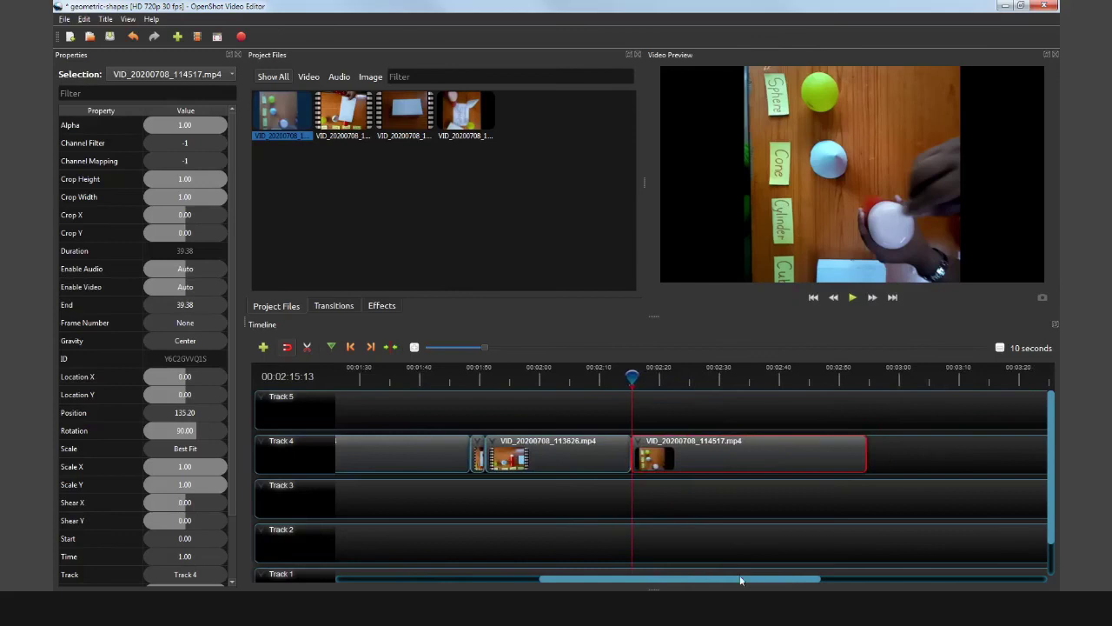
pyautogui.click(664, 397)
pyautogui.click(351, 347)
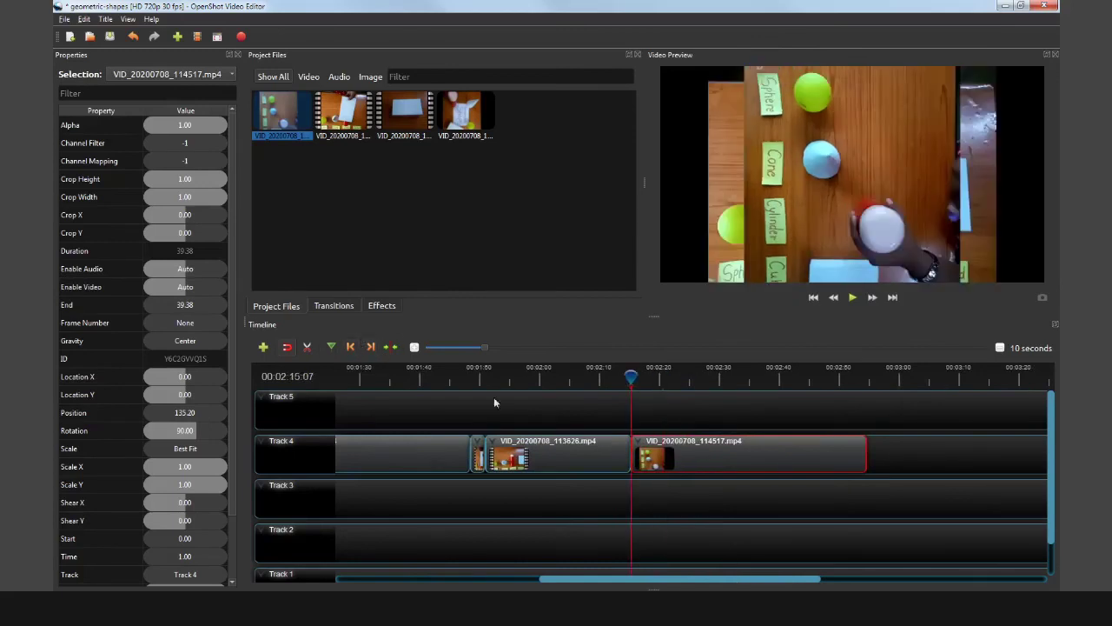
pyautogui.moveTo(666, 461)
pyautogui.mouseDown()
pyautogui.moveTo(690, 458)
pyautogui.moveTo(678, 457)
pyautogui.mouseUp()
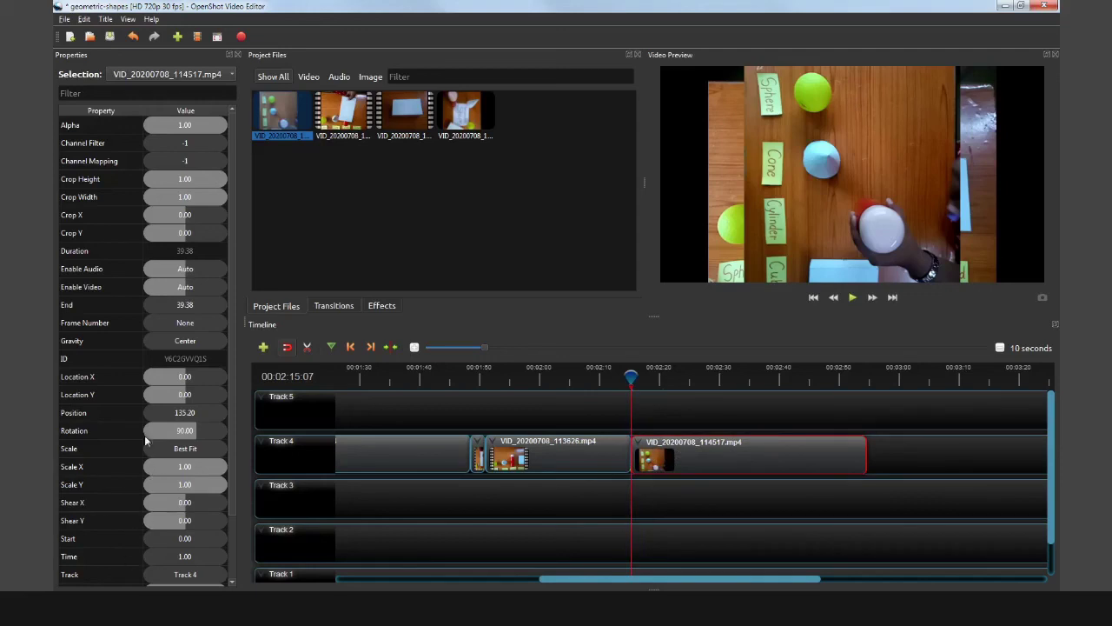
pyautogui.press('space')
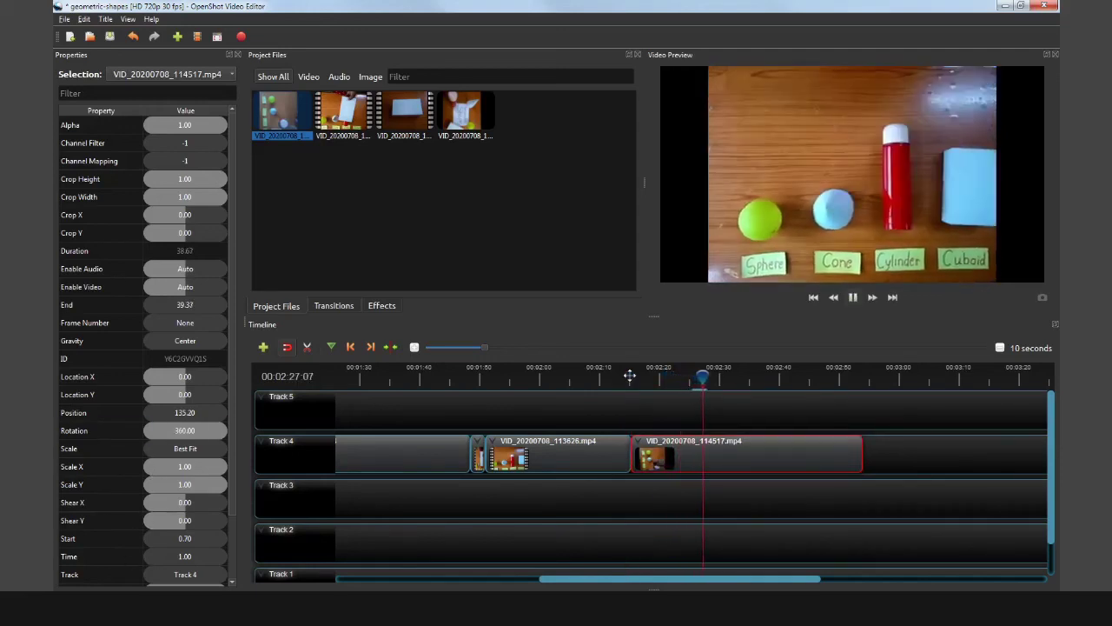
pyautogui.moveTo(704, 382); pyautogui.dragTo(700, 380)
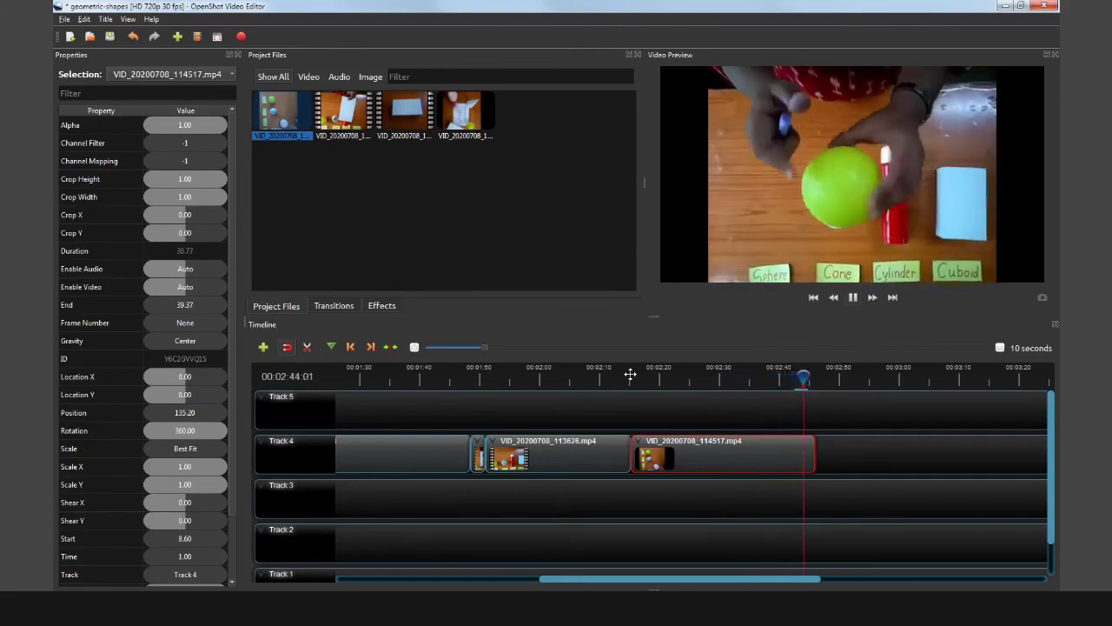
pyautogui.press('space')
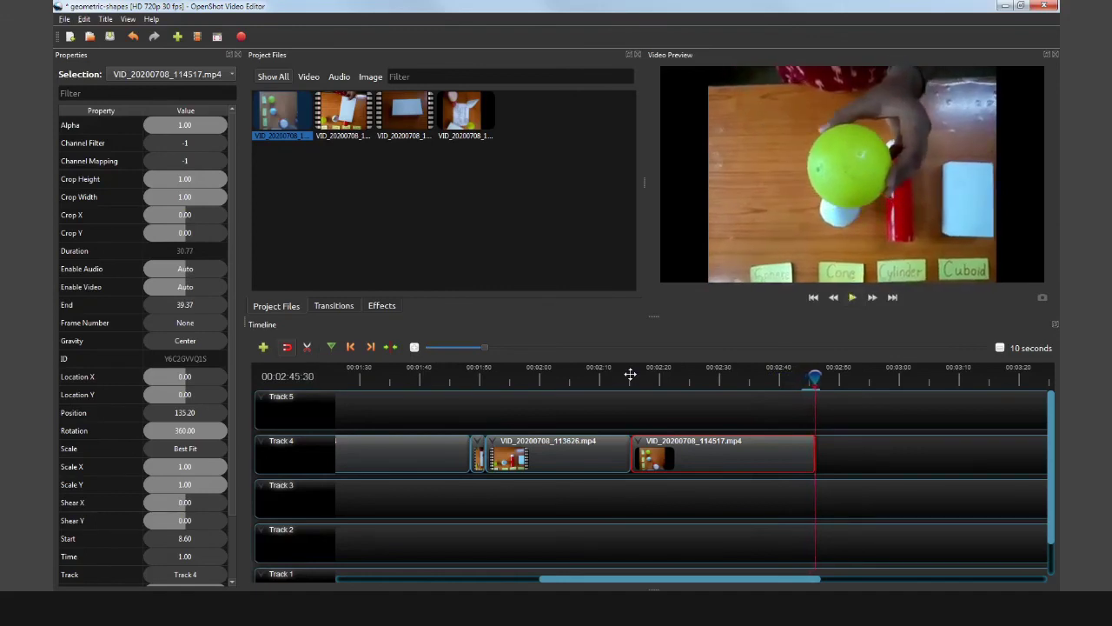